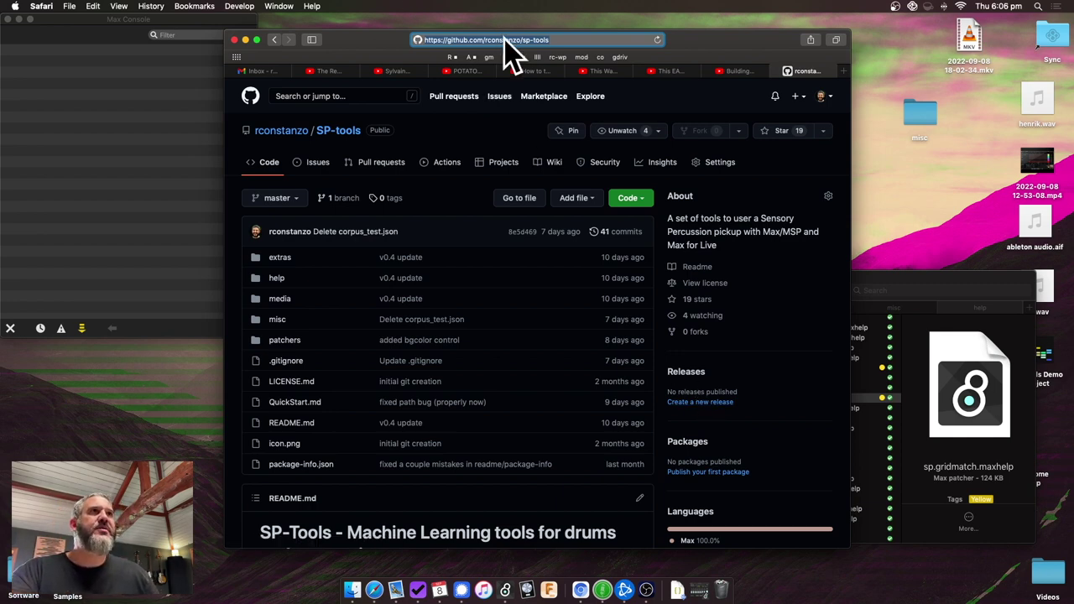
# Download SP-tools-master.zip from GitHub's Code menu and confirm it in the Downloads stack
pyautogui.click(630, 198)
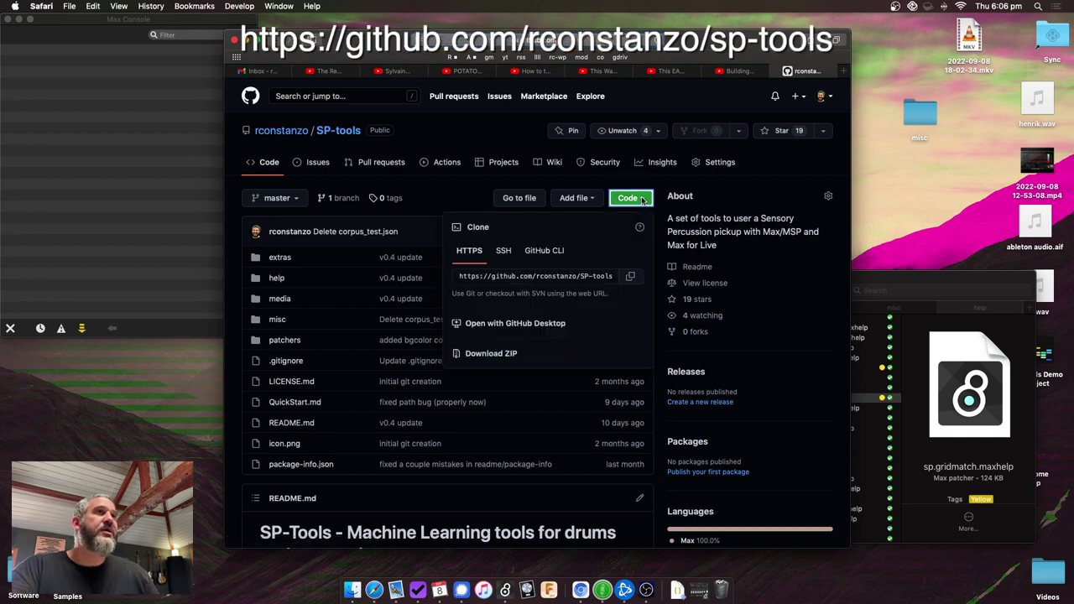
pyautogui.click(493, 355)
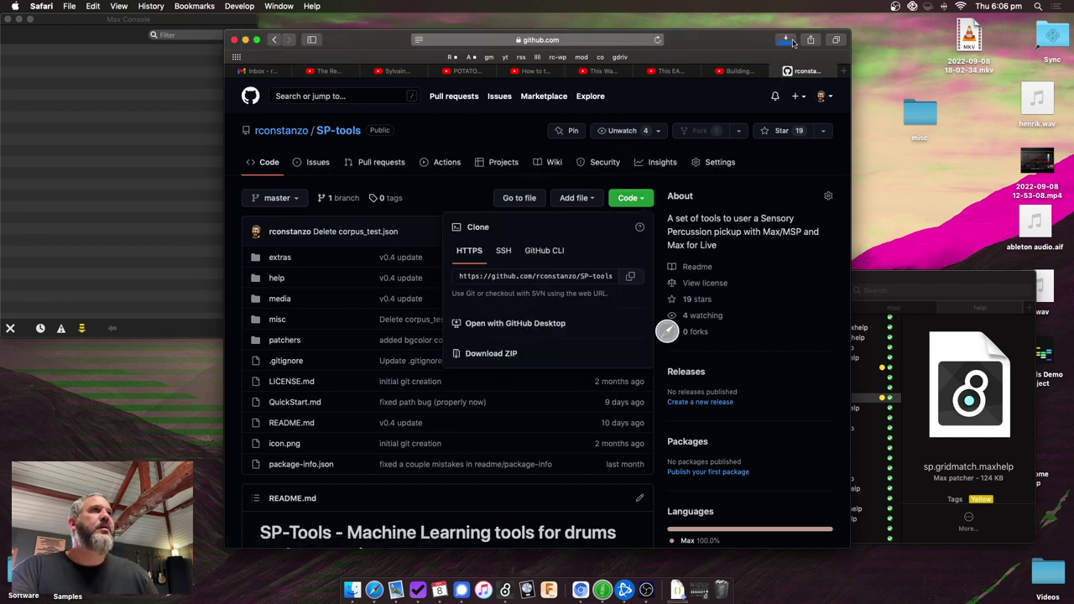
pyautogui.click(849, 86)
pyautogui.click(854, 64)
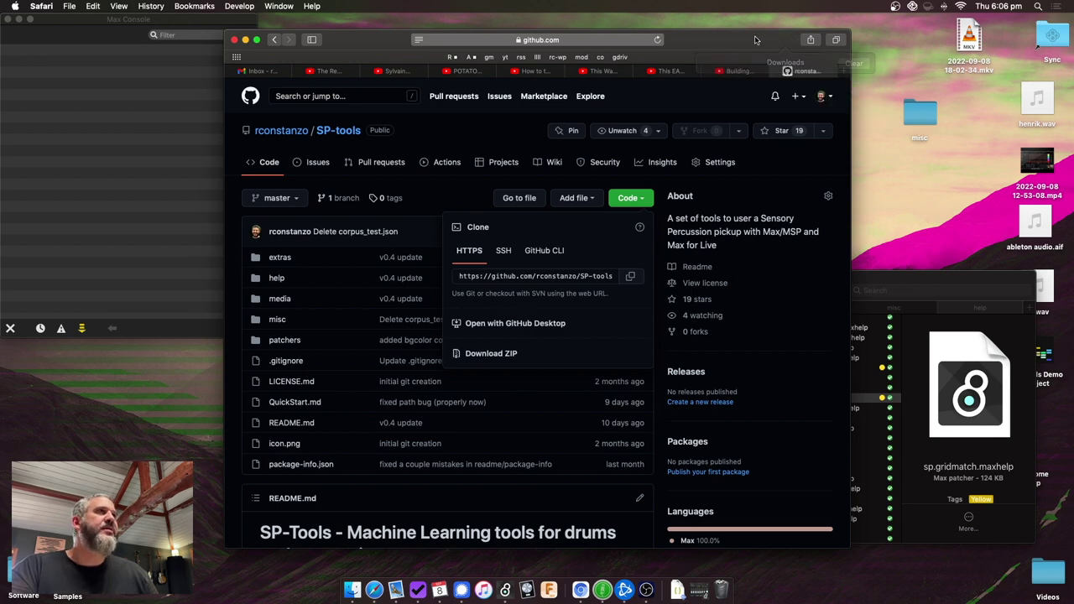
pyautogui.click(678, 589)
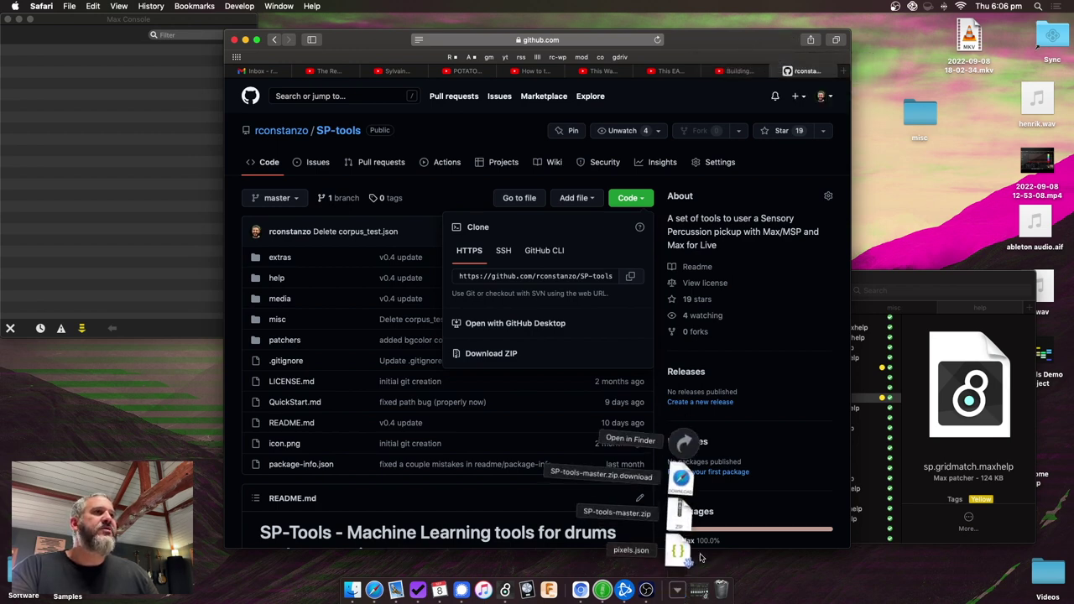
# Select the SP-tools archive in Downloads and open Documents > Max 8 > Packages in a second Finder window
pyautogui.click(685, 442)
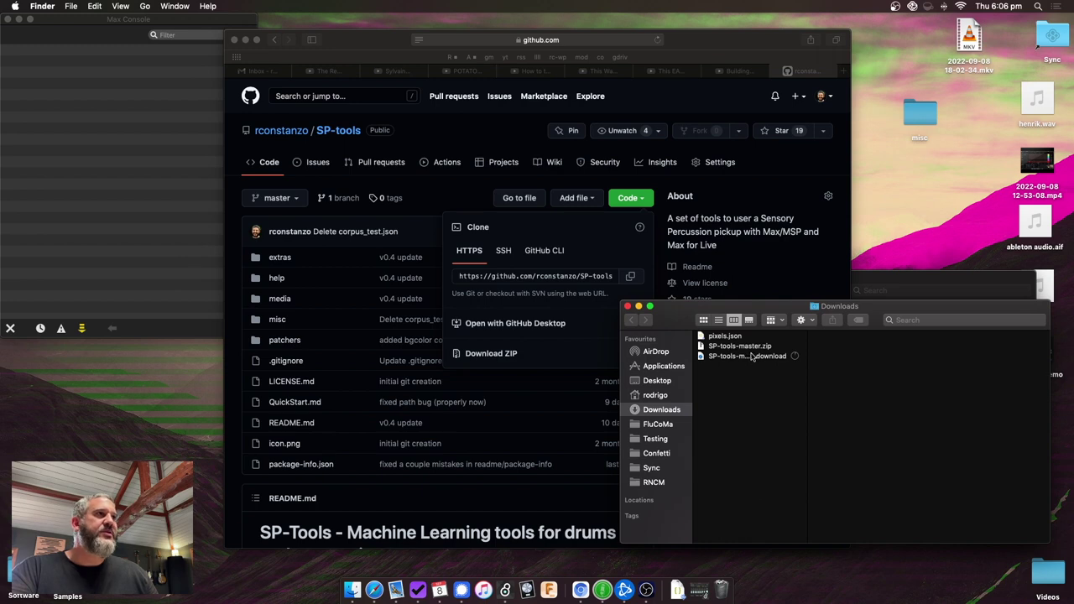
pyautogui.click(755, 357)
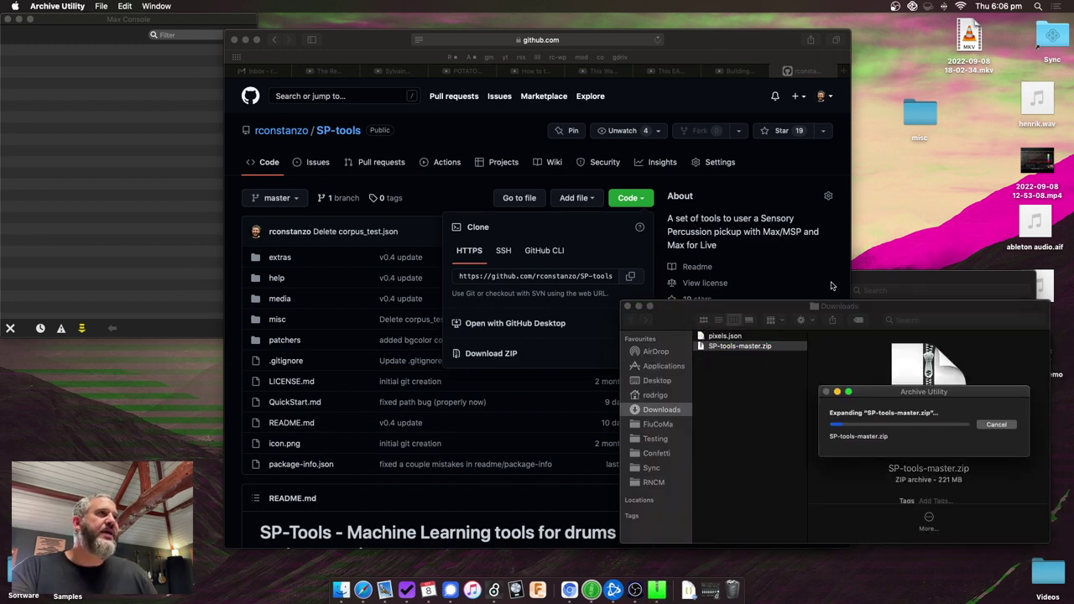
pyautogui.doubleClick(1045, 36)
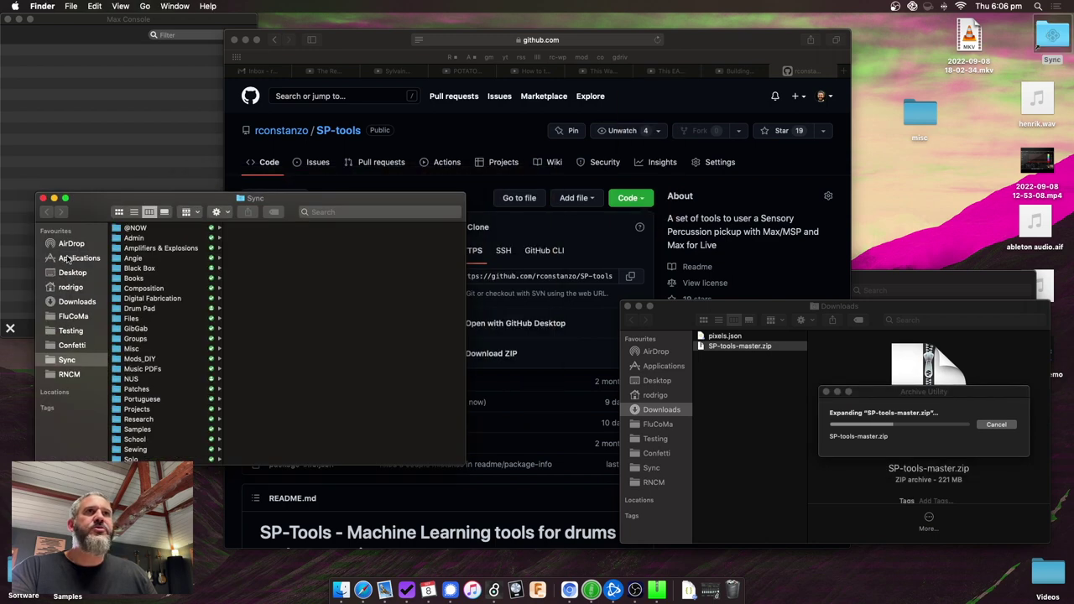
pyautogui.click(71, 287)
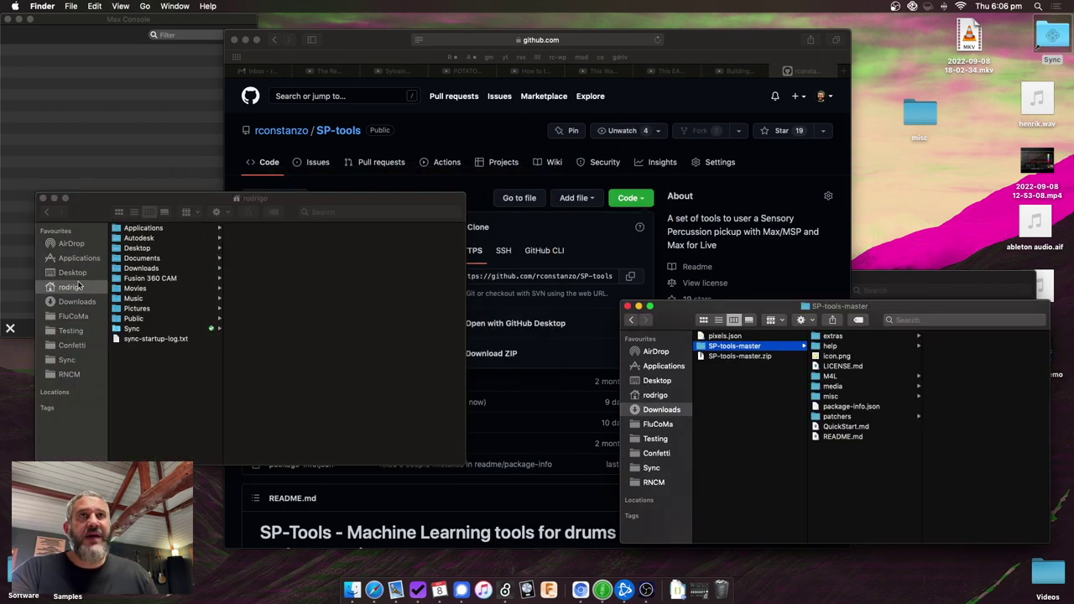
pyautogui.click(94, 211)
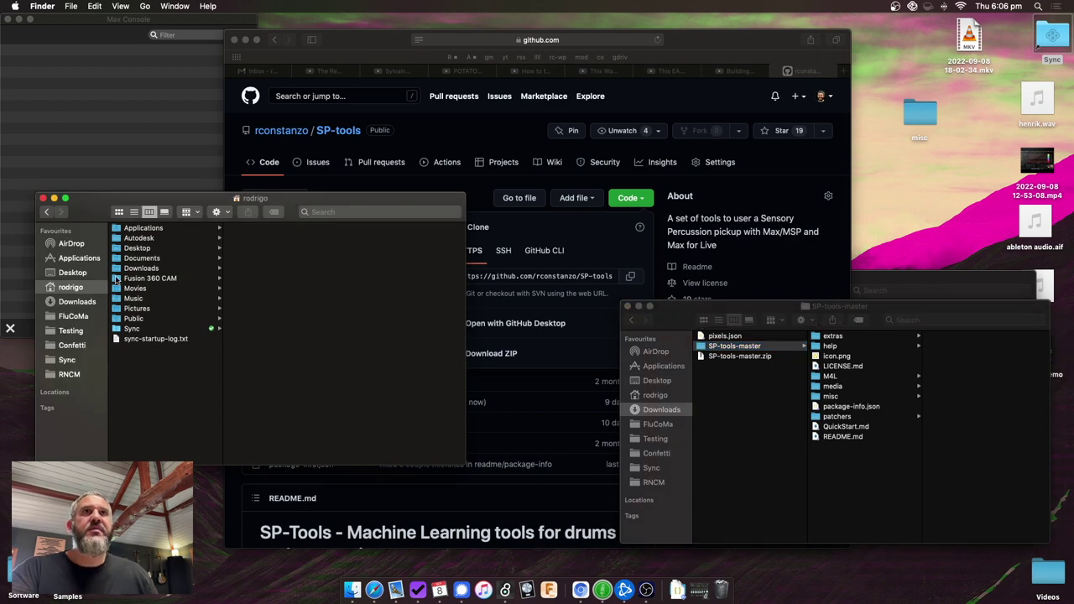
pyautogui.click(159, 258)
pyautogui.click(267, 267)
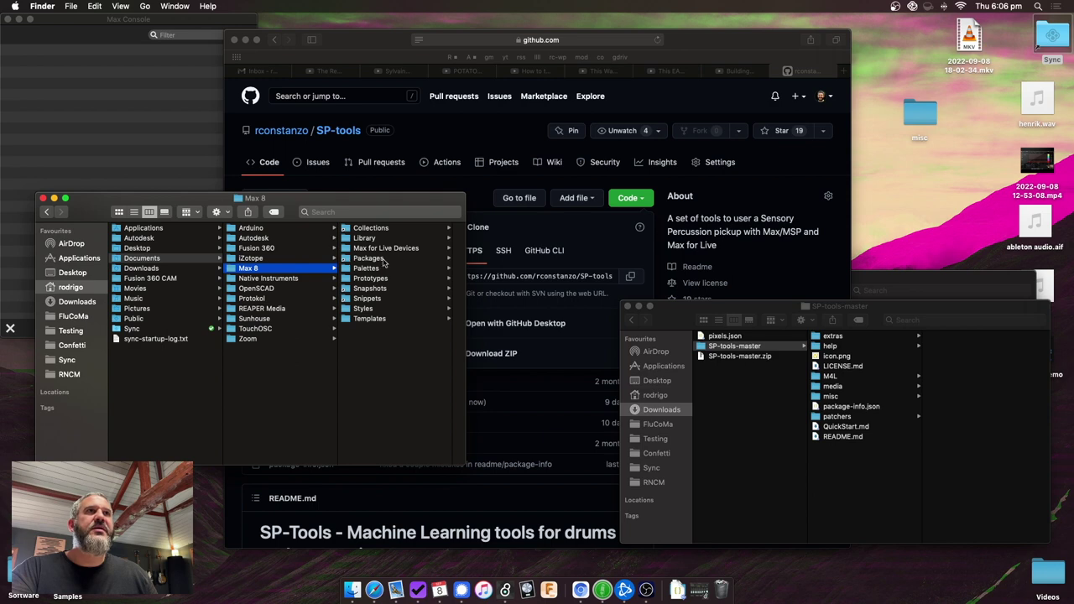
pyautogui.click(370, 257)
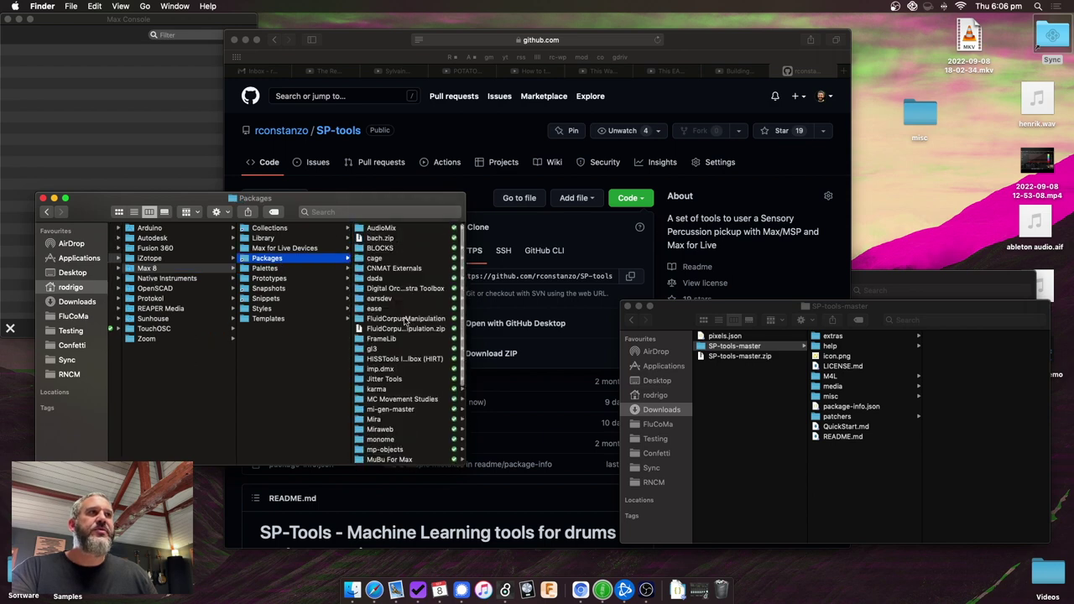
# Rename the extracted SP-tools-master folder to SP-Tools and select it together with the zip
pyautogui.scroll(-3, 405, 352)
pyautogui.click(709, 351)
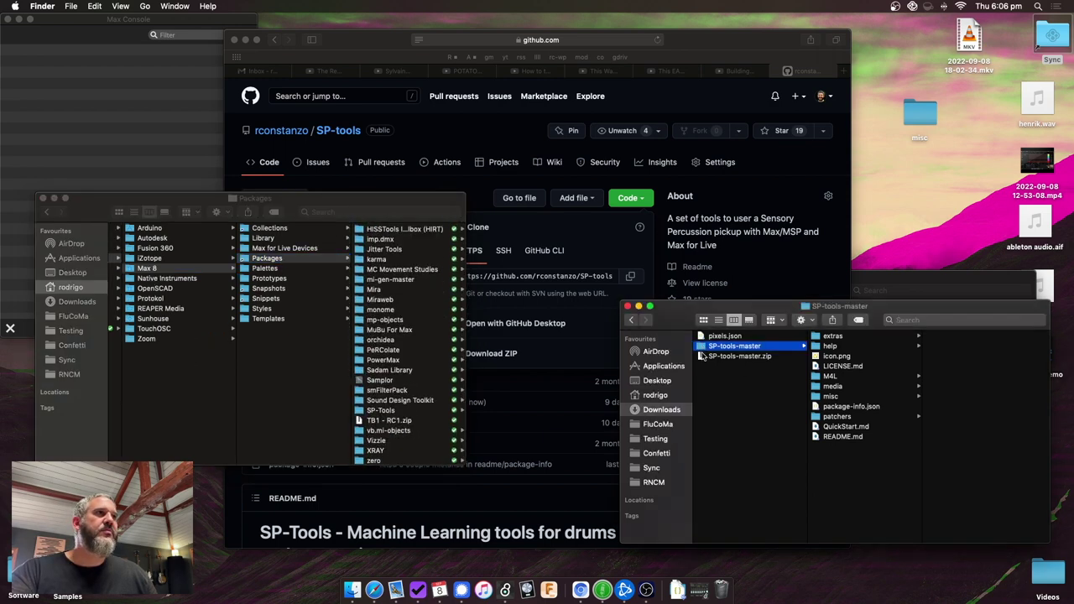
pyautogui.press('Return')
pyautogui.write('SP-Tools')
pyautogui.press('Return')
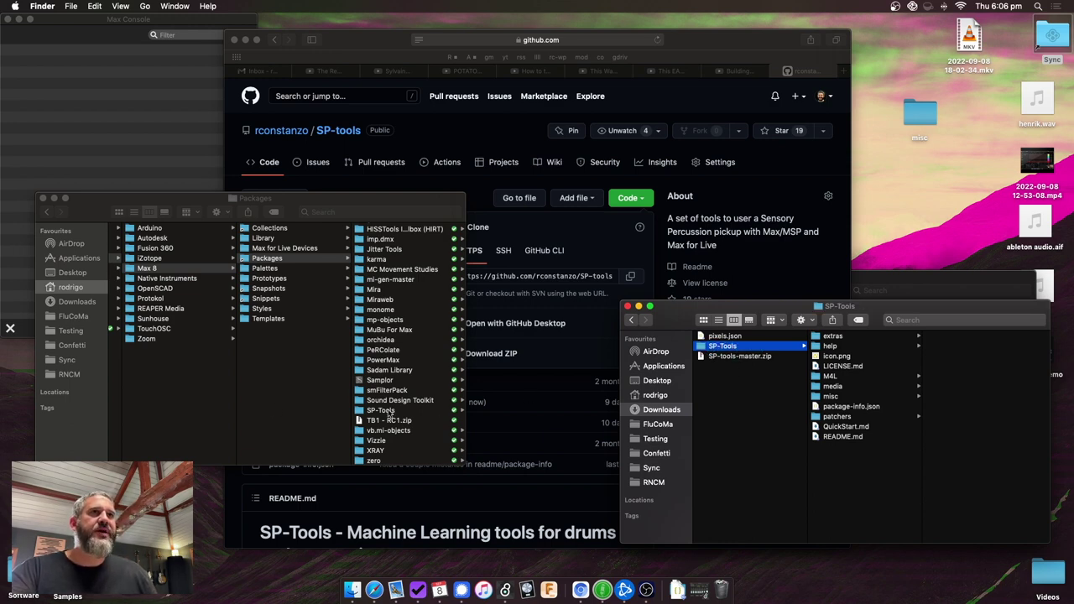
pyautogui.click(742, 377)
pyautogui.moveTo(742, 376); pyautogui.dragTo(719, 343)
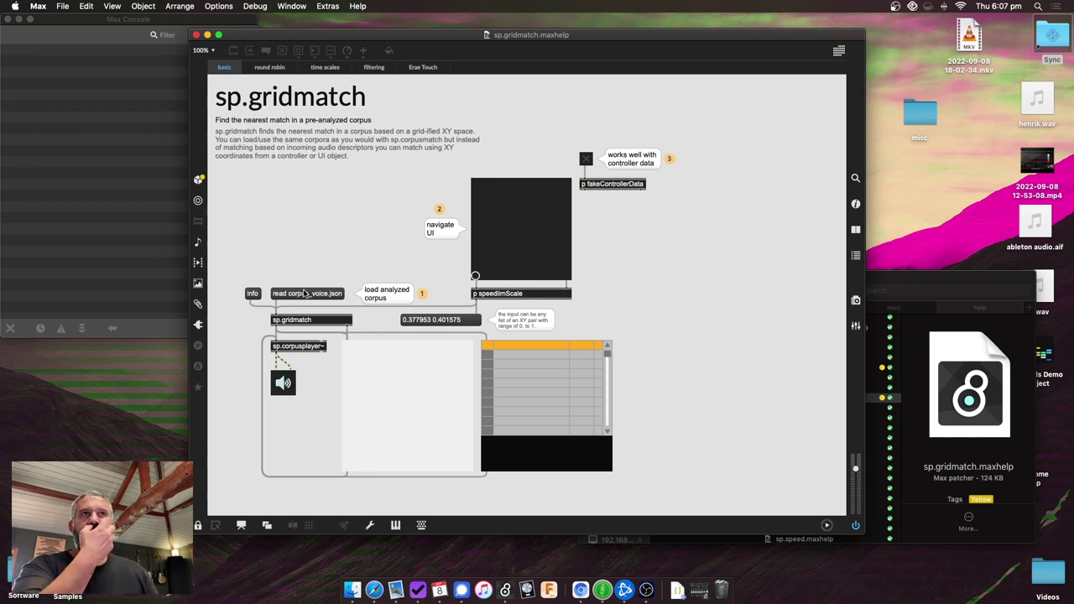
# Load corpus_voice.json, play matches on the XY pad, and toggle fakeControllerData on and off
pyautogui.click(305, 293)
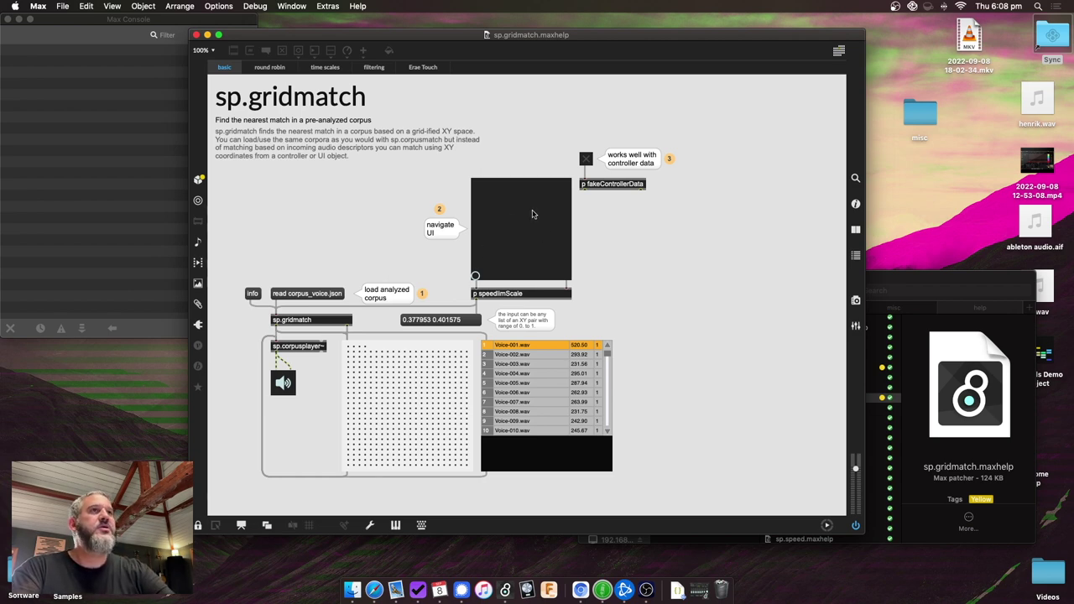
pyautogui.moveTo(519, 228)
pyautogui.mouseDown()
pyautogui.moveTo(503, 243)
pyautogui.moveTo(501, 216)
pyautogui.moveTo(567, 228)
pyautogui.moveTo(518, 209)
pyautogui.moveTo(511, 249)
pyautogui.moveTo(506, 241)
pyautogui.mouseUp()
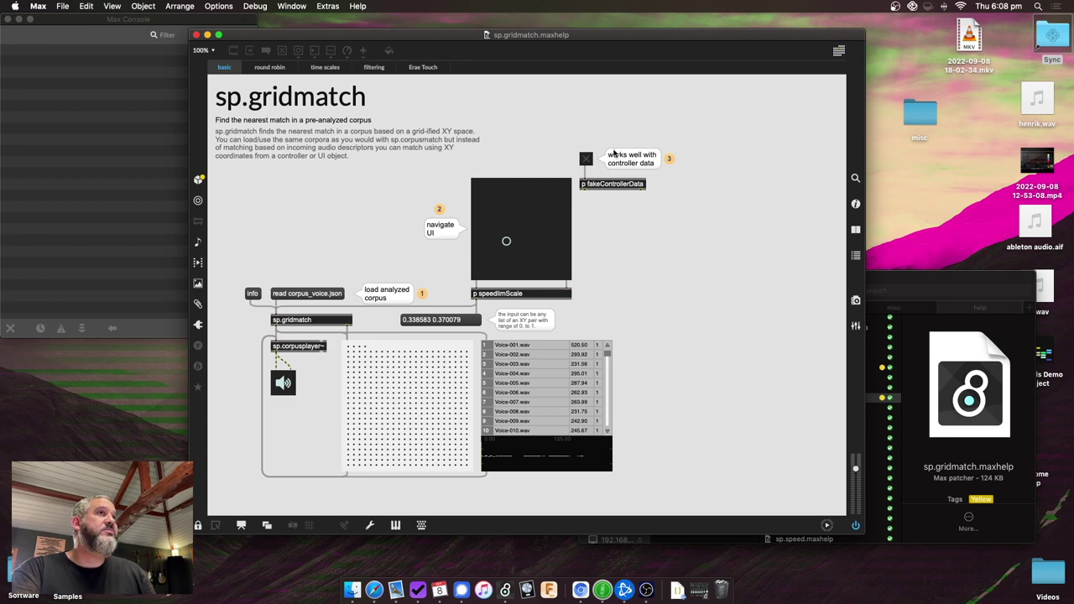
pyautogui.click(587, 159)
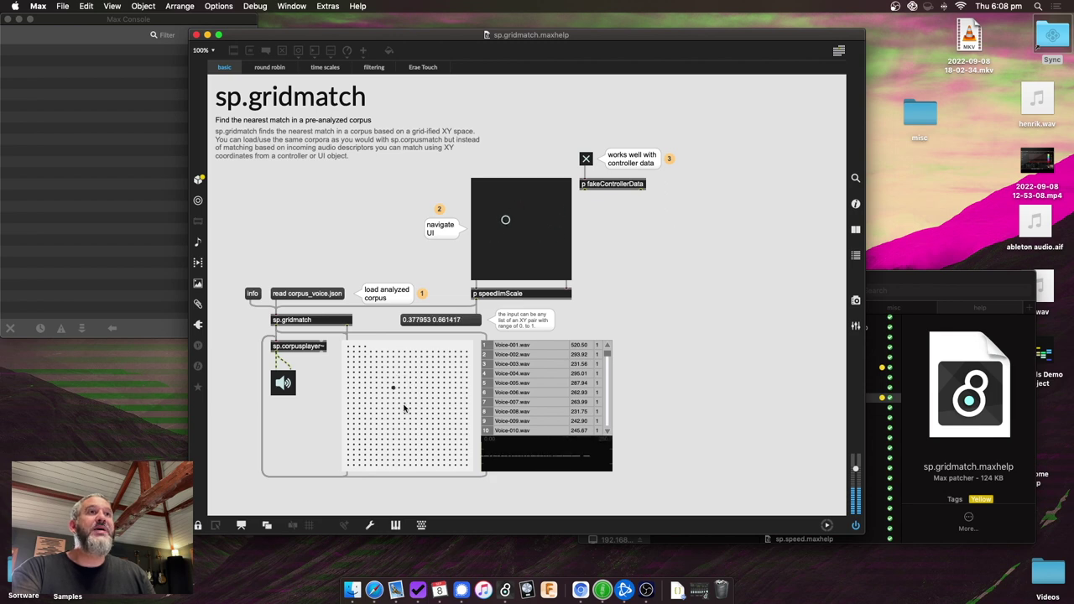
pyautogui.click(586, 159)
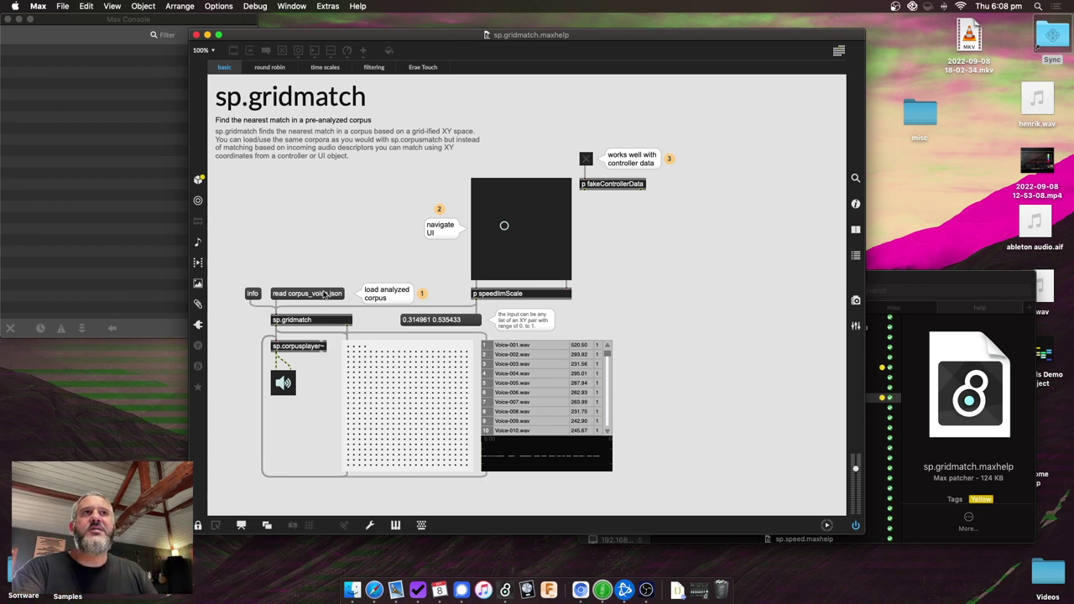
pyautogui.click(361, 362)
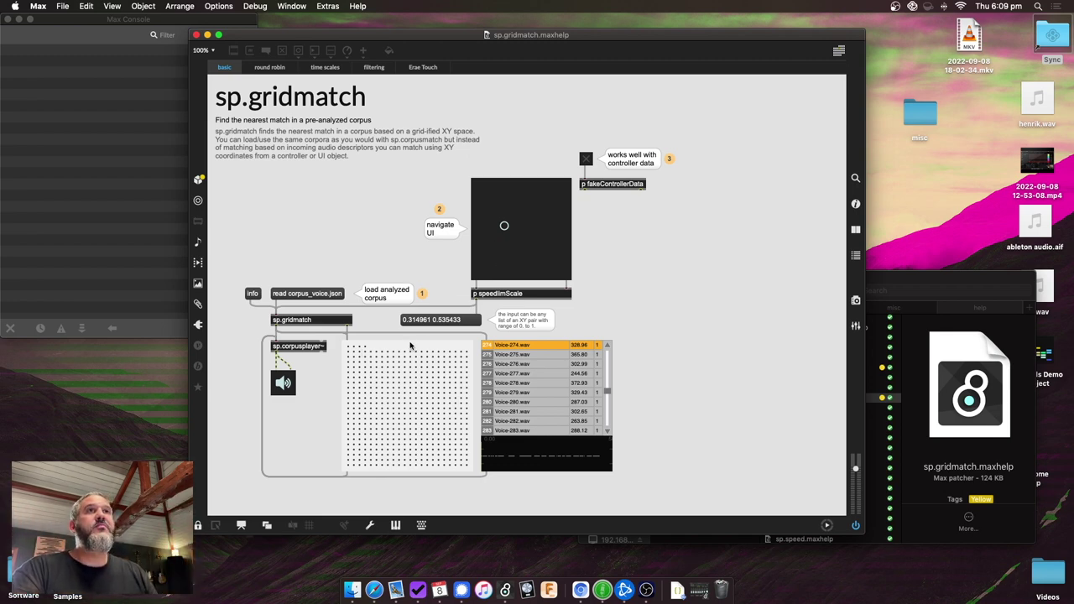
pyautogui.click(275, 69)
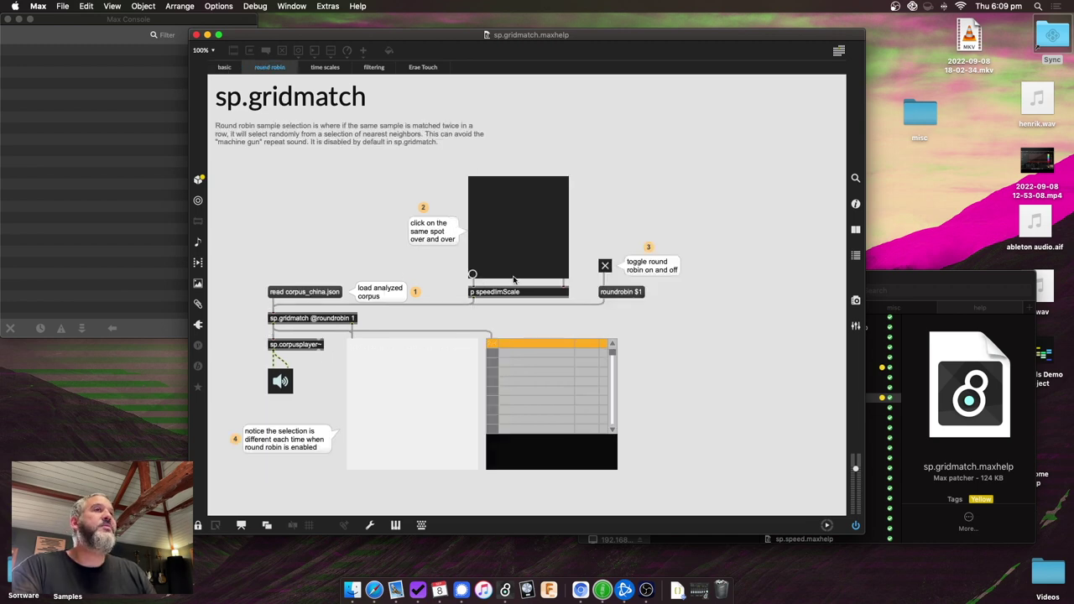
# Load corpus_china.json and retrigger the same XY pad spots with round robin switched off
pyautogui.click(319, 291)
pyautogui.click(514, 219)
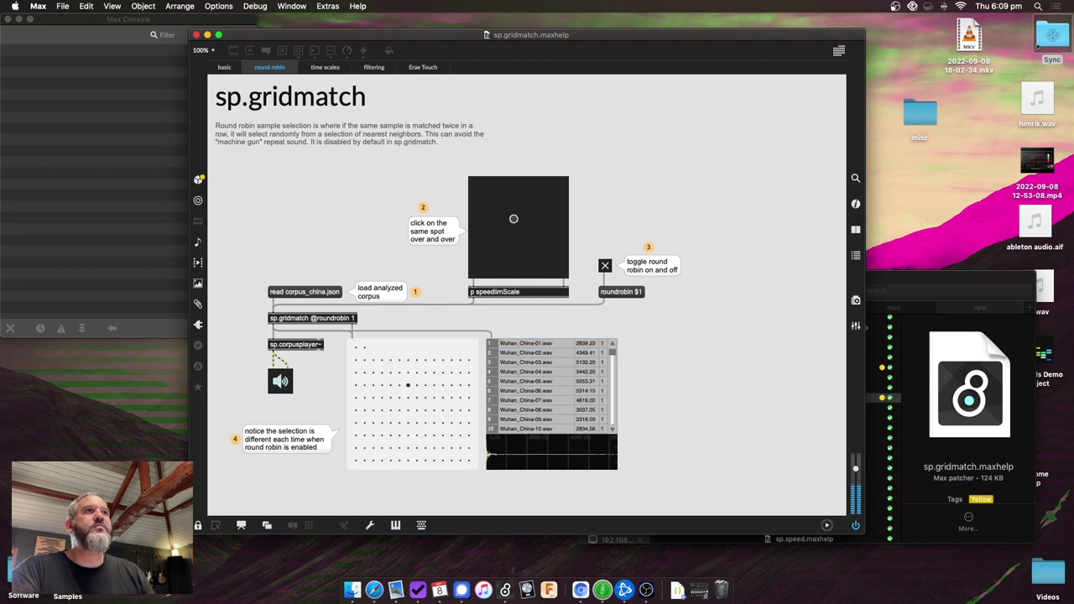
pyautogui.click(514, 219)
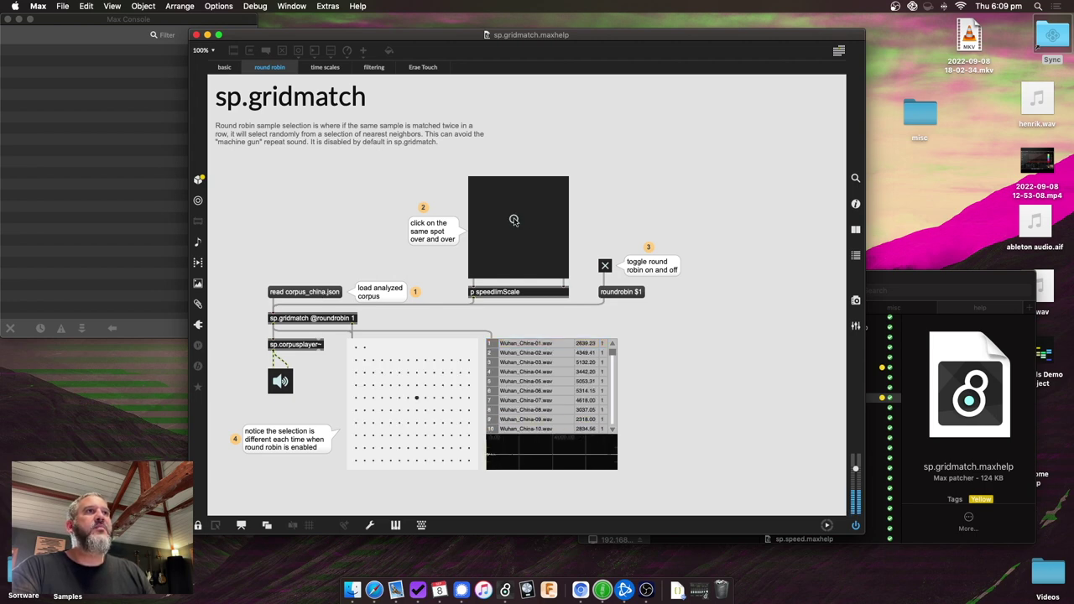
pyautogui.click(605, 266)
pyautogui.click(513, 220)
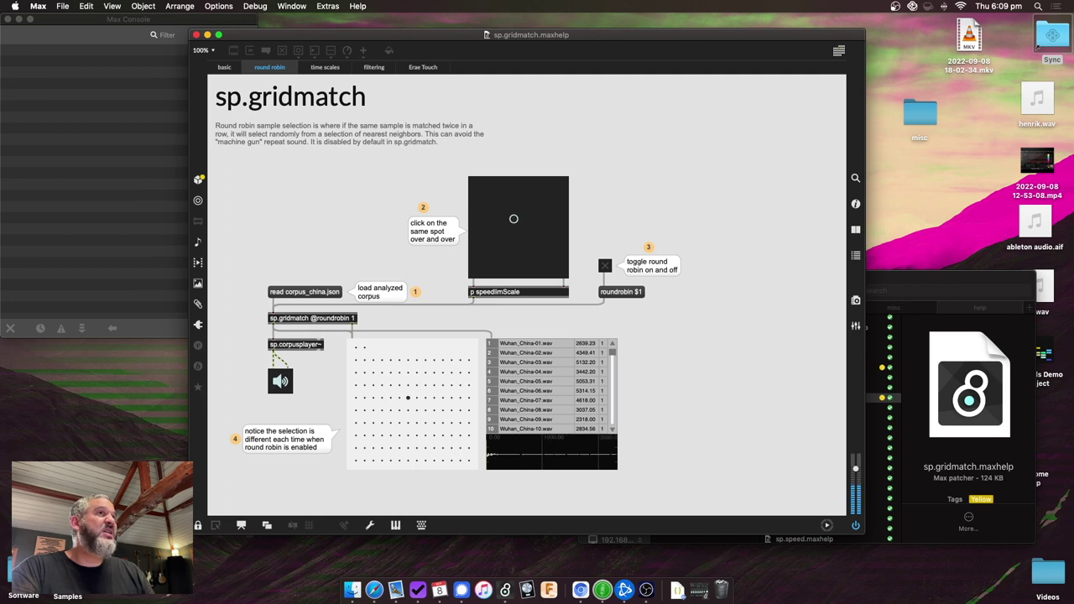
pyautogui.click(500, 241)
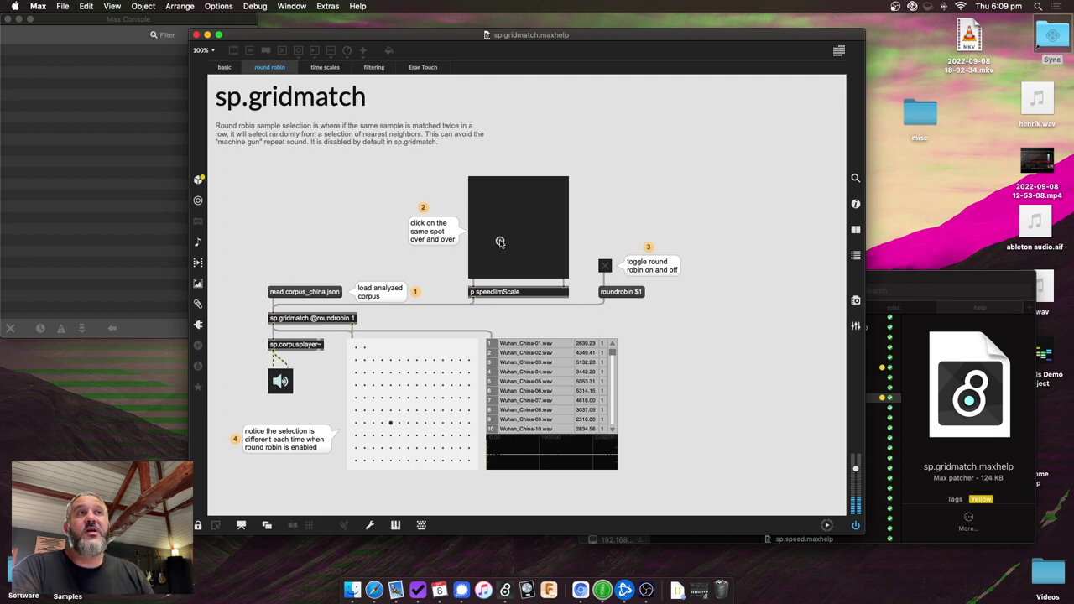
# Re-enable round robin and retrigger the same pad spots to hear varying Wuhan_China samples
pyautogui.click(606, 266)
pyautogui.click(500, 242)
pyautogui.click(500, 242)
pyautogui.click(500, 242)
pyautogui.click(500, 242)
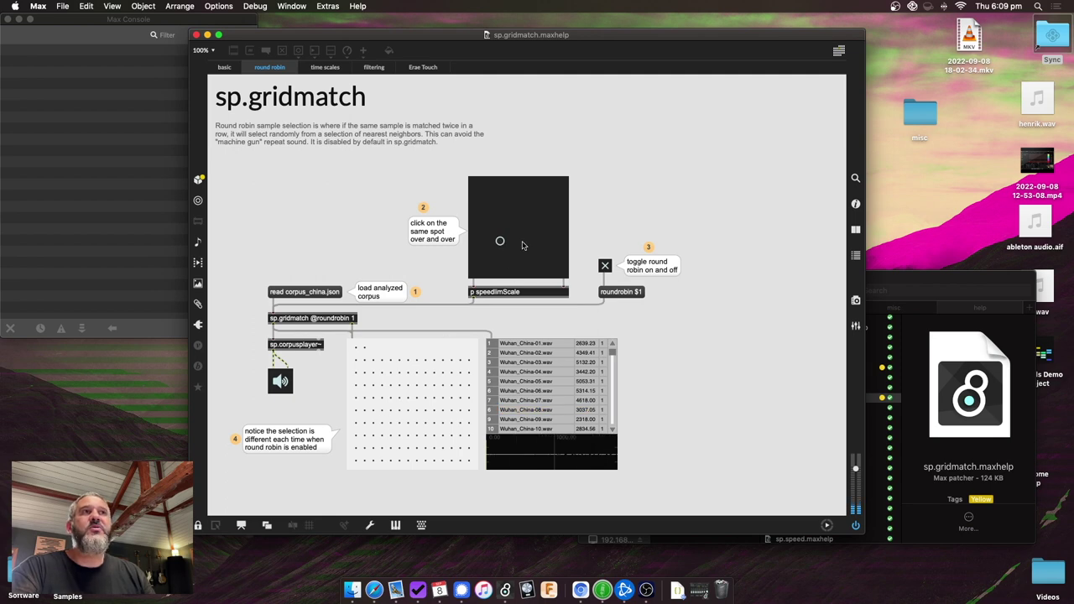
pyautogui.click(538, 215)
pyautogui.click(538, 216)
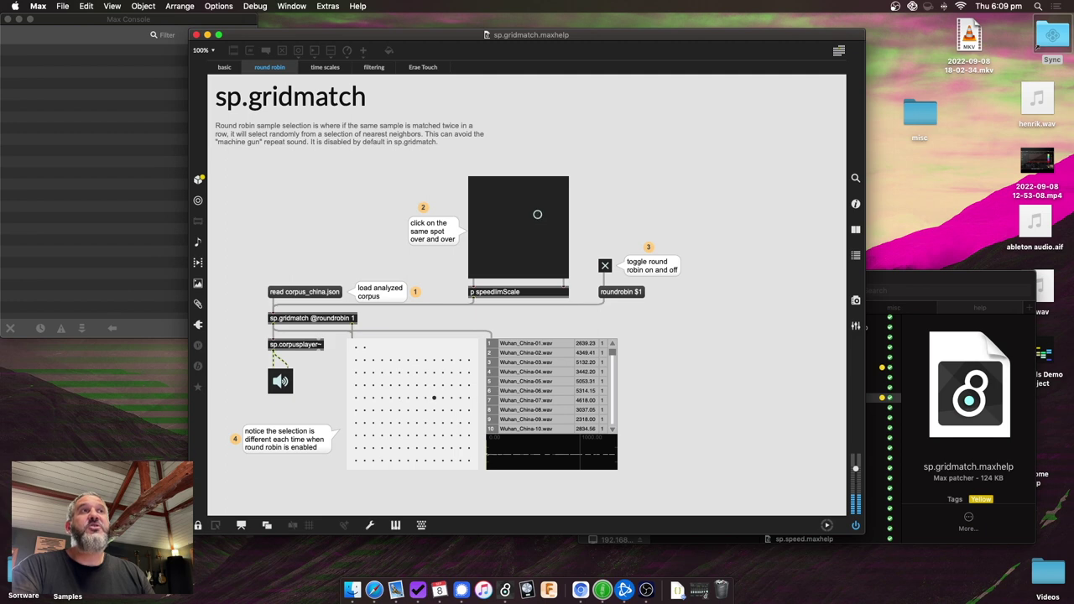
pyautogui.click(538, 216)
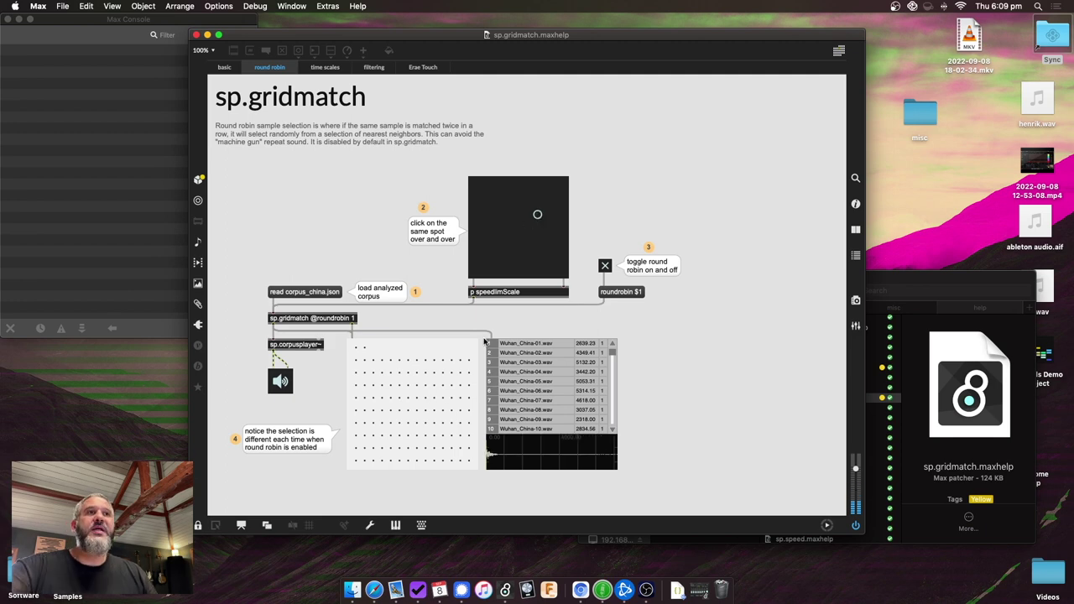
# On the time scales page, load corpus_china.json and choose 'all' to match whole samples
pyautogui.click(326, 67)
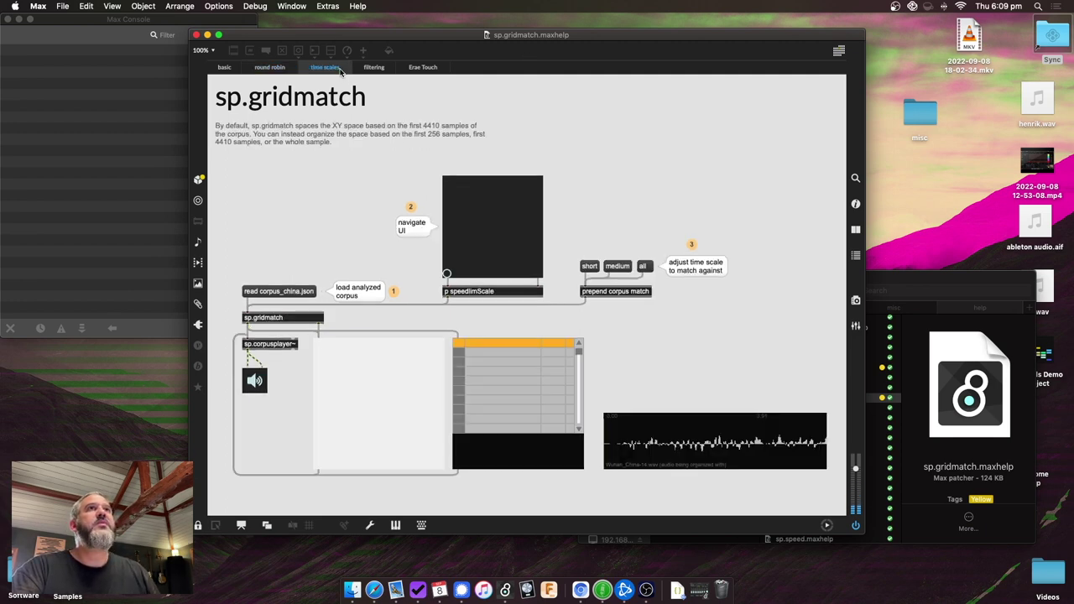
pyautogui.click(298, 294)
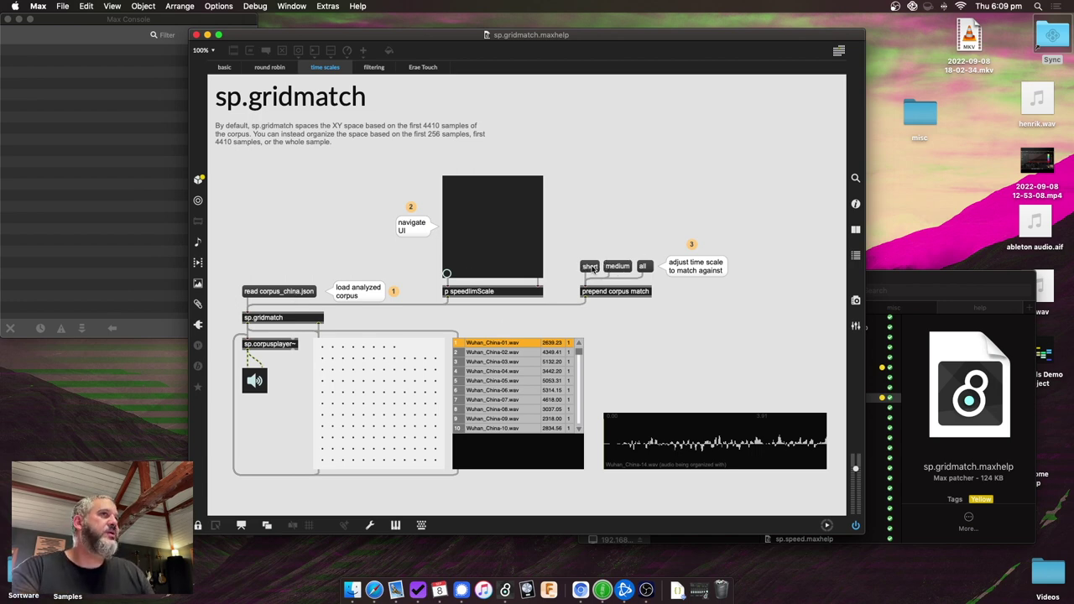
pyautogui.click(645, 266)
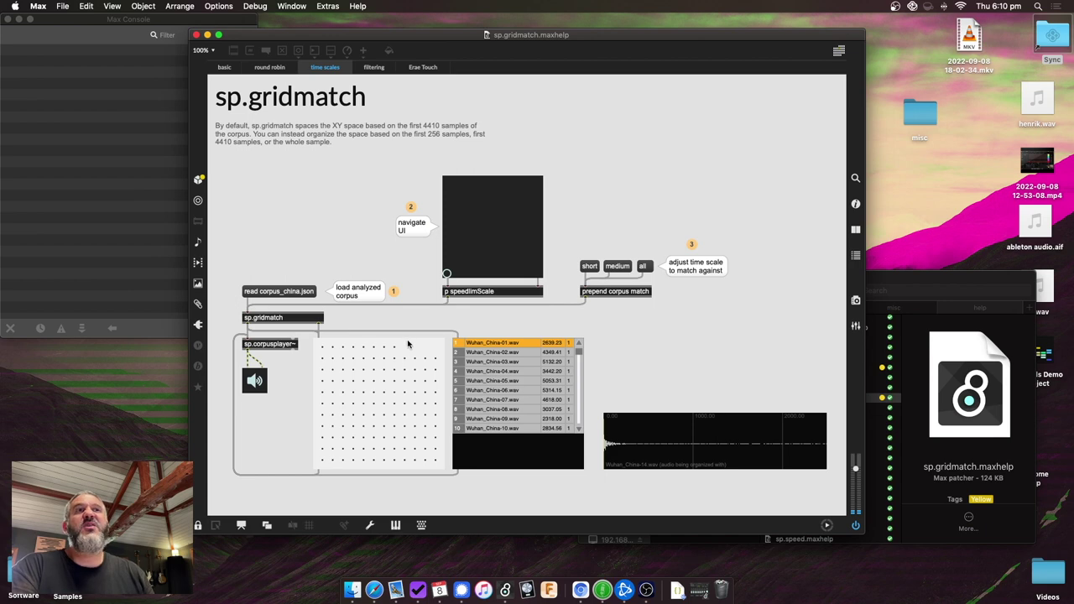
# On the filtering page, load corpus_china.json, apply 'filter centroid > 90', and move the navigation point
pyautogui.click(376, 67)
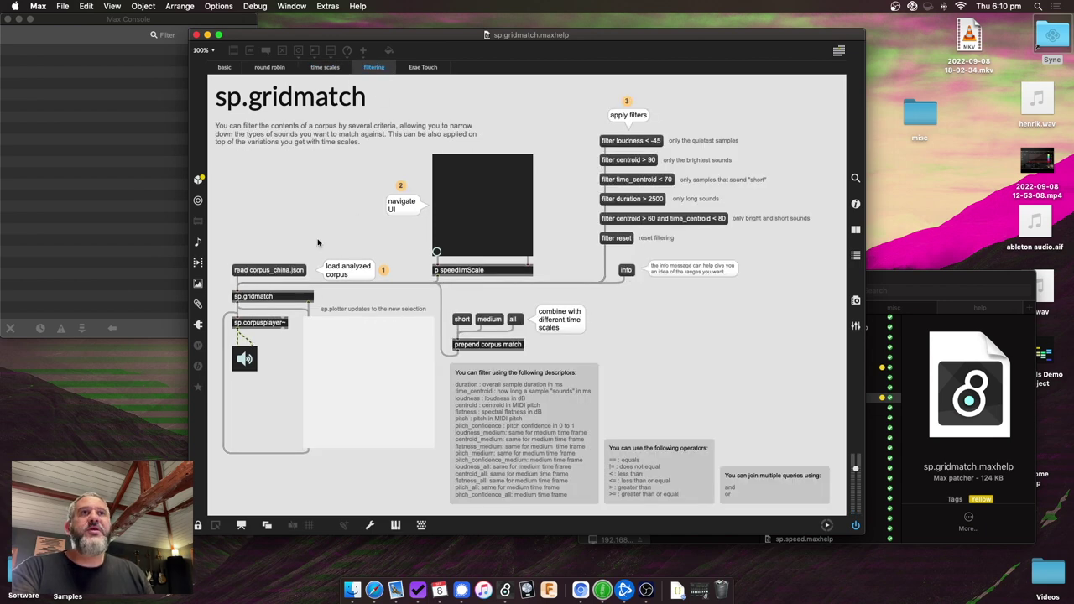
pyautogui.click(278, 273)
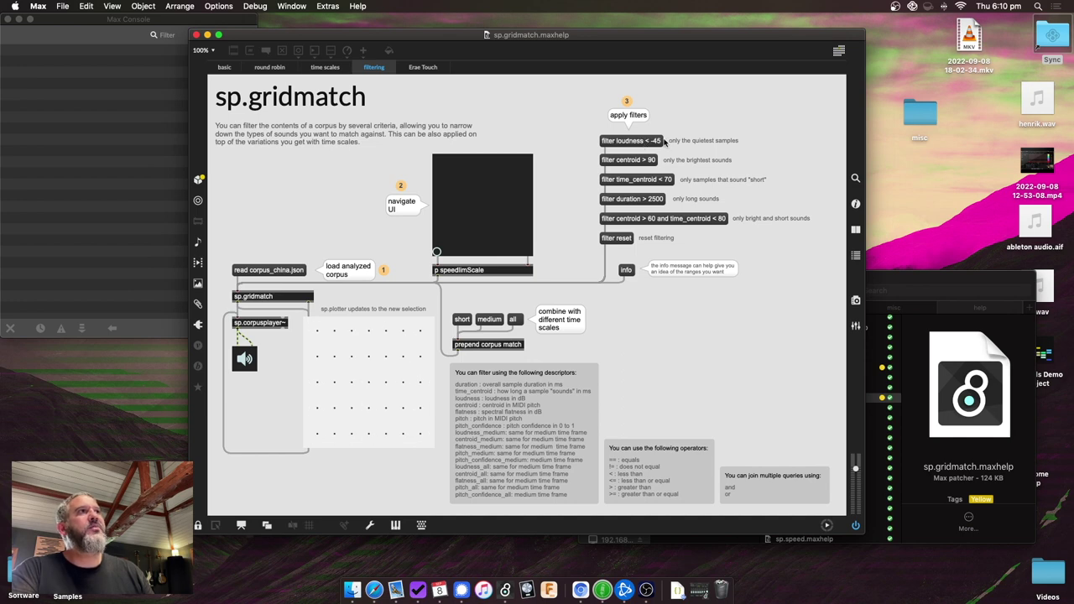
pyautogui.click(638, 161)
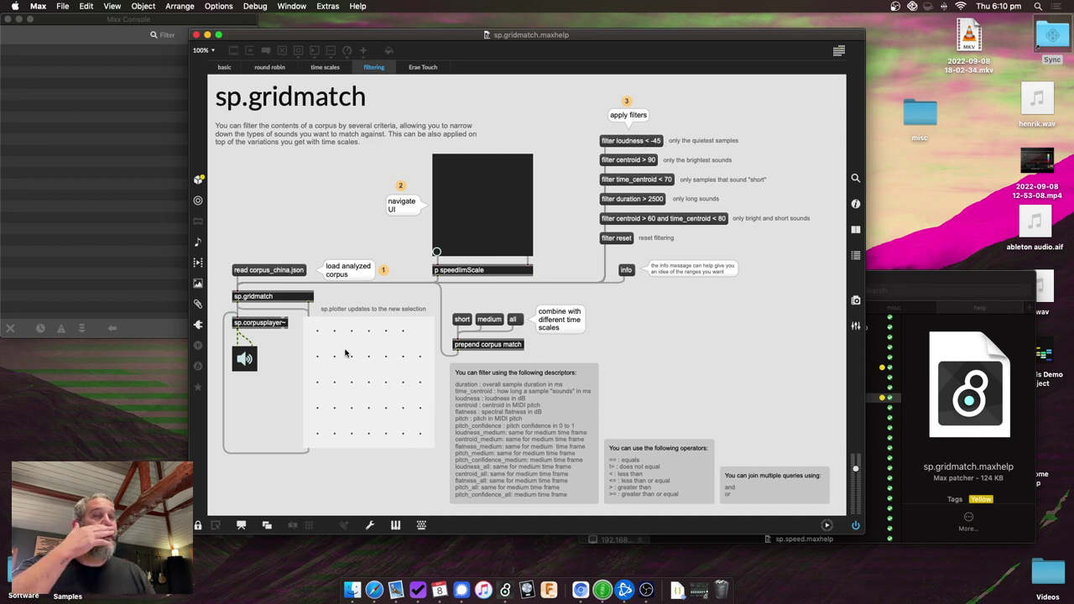
pyautogui.moveTo(495, 220); pyautogui.dragTo(505, 198)
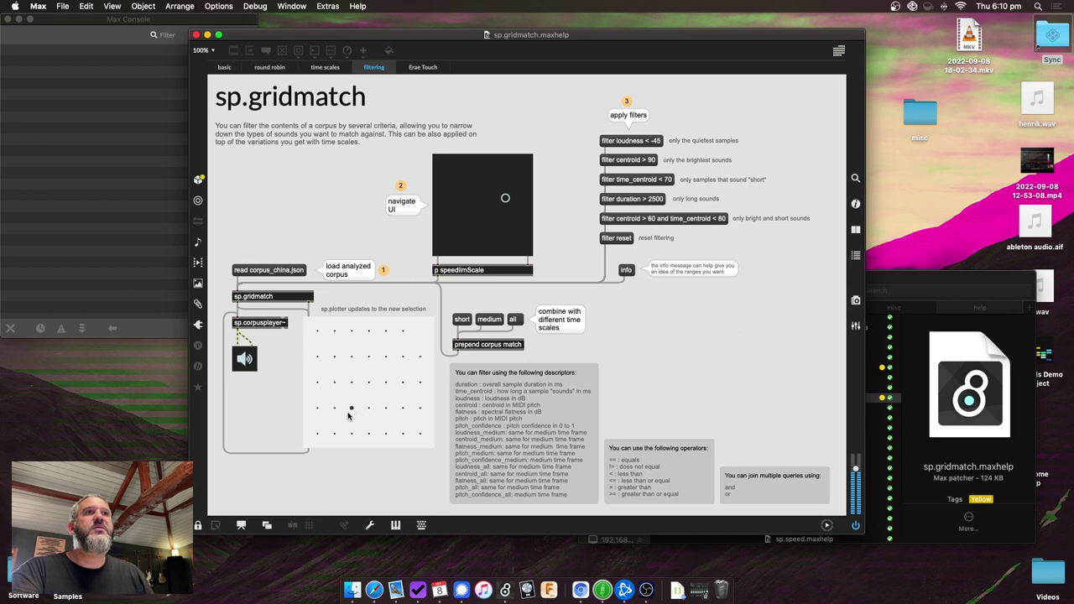
# In the Erae Touch example, load corpus_voice.json and sweep across the grid to play sounds
pyautogui.click(424, 67)
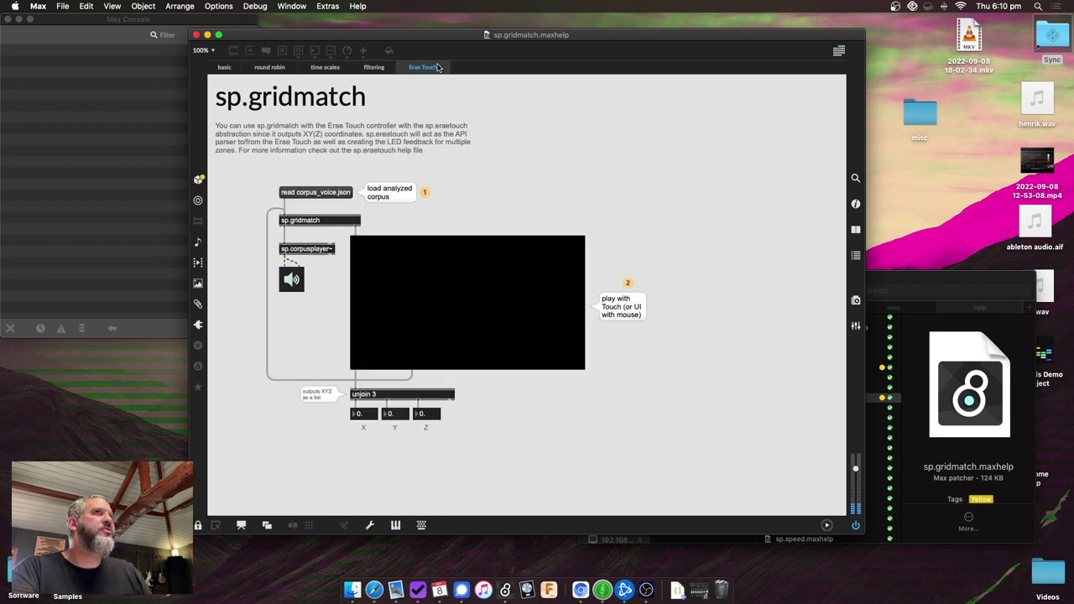
pyautogui.click(333, 193)
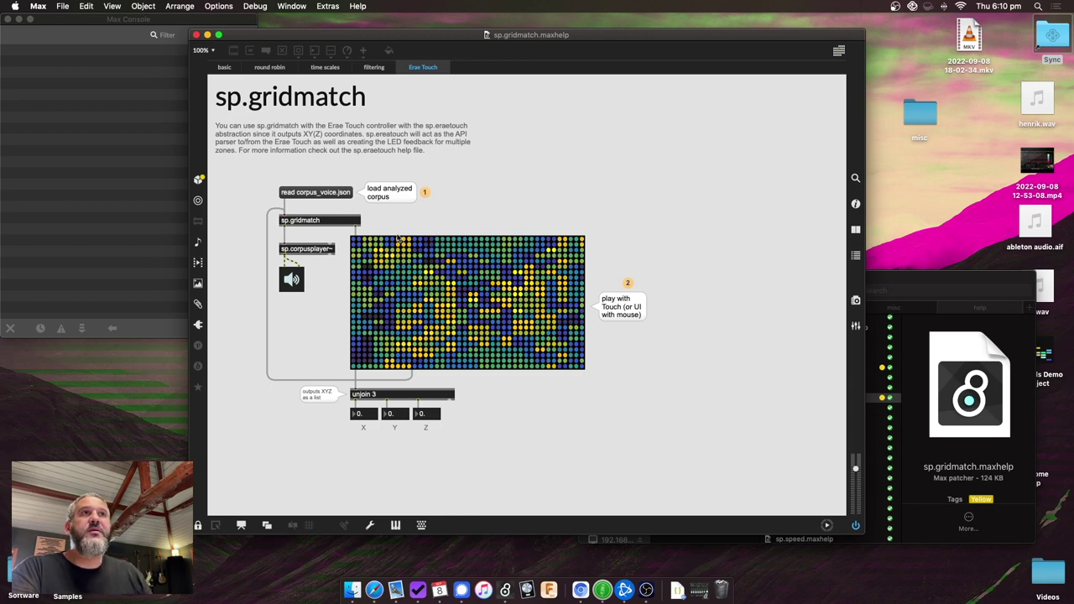
pyautogui.click(423, 284)
pyautogui.moveTo(473, 269)
pyautogui.mouseDown()
pyautogui.moveTo(458, 290)
pyautogui.moveTo(479, 293)
pyautogui.moveTo(408, 293)
pyautogui.moveTo(516, 270)
pyautogui.moveTo(481, 311)
pyautogui.mouseUp()
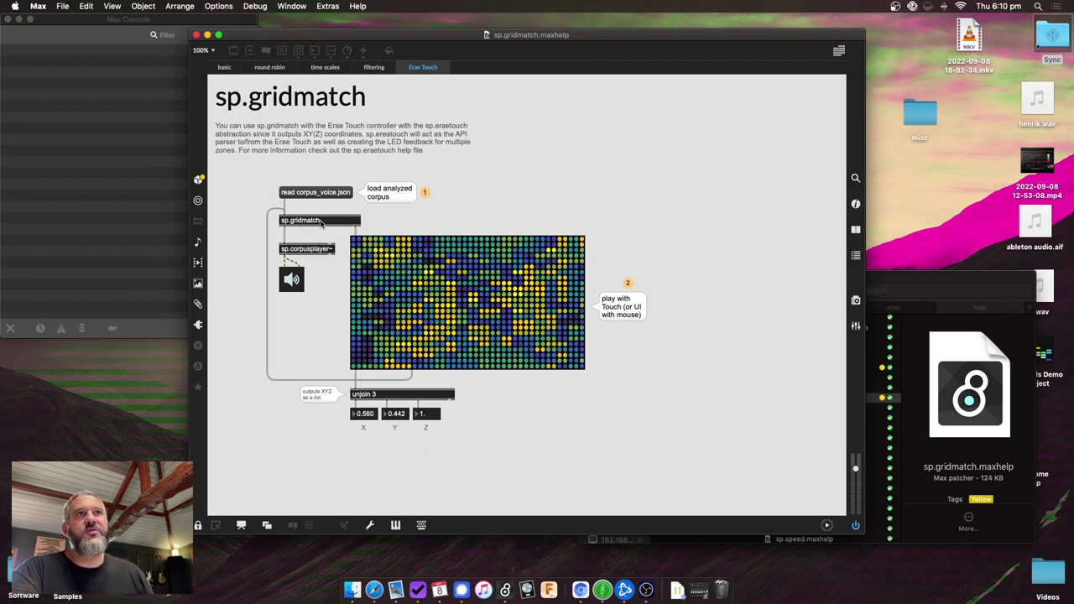
pyautogui.moveTo(367, 248); pyautogui.dragTo(547, 269)
pyautogui.moveTo(353, 366); pyautogui.dragTo(367, 353)
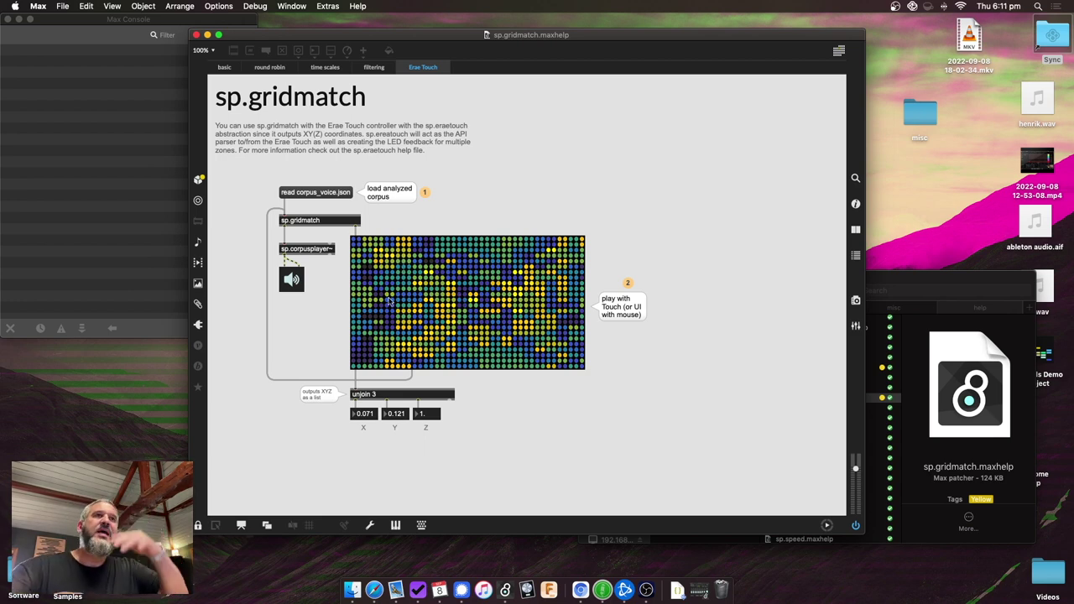
# Tap several more grid spots and slide across the grid to play other matched voice sounds
pyautogui.click(420, 250)
pyautogui.click(432, 284)
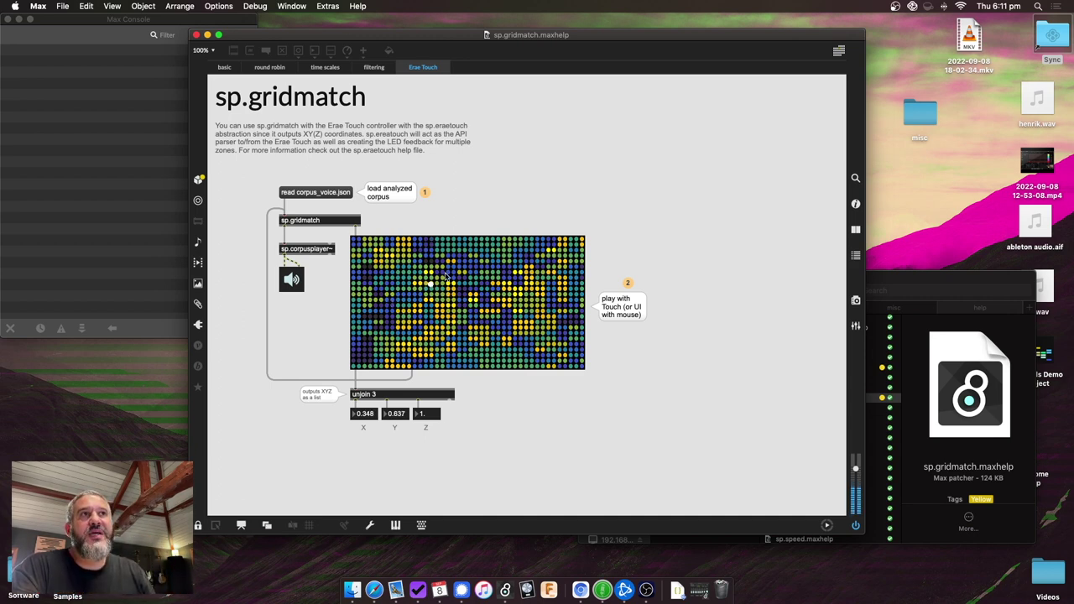
pyautogui.click(448, 313)
pyautogui.click(461, 242)
pyautogui.moveTo(461, 242); pyautogui.dragTo(499, 354)
pyautogui.moveTo(564, 320); pyautogui.dragTo(392, 261)
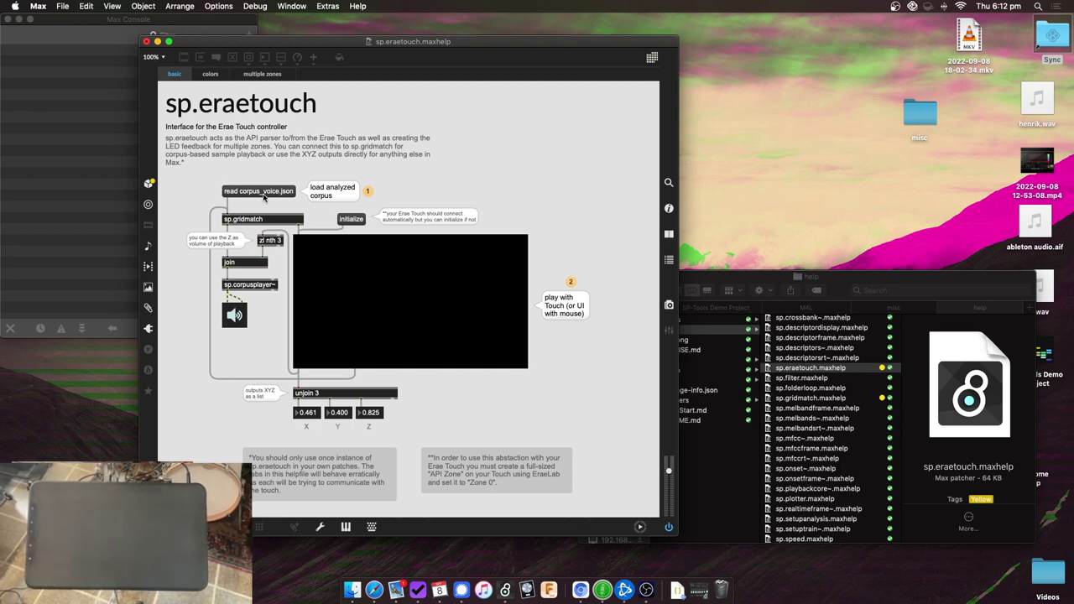
# Load corpus_voice.json into the sp.eraetouch example and play three points on the grid
pyautogui.click(263, 196)
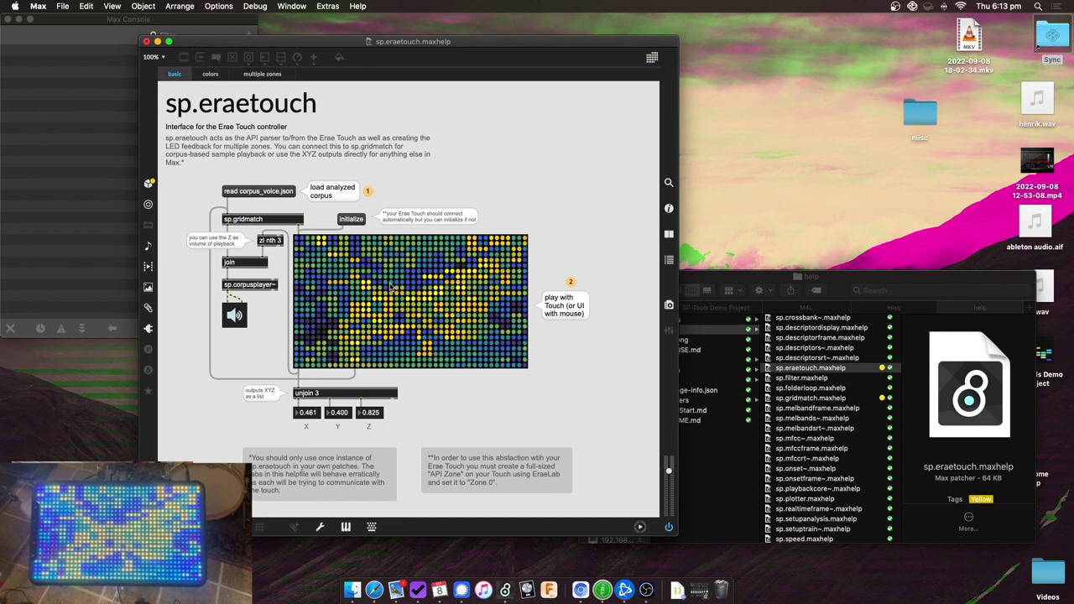
pyautogui.click(491, 256)
pyautogui.click(375, 300)
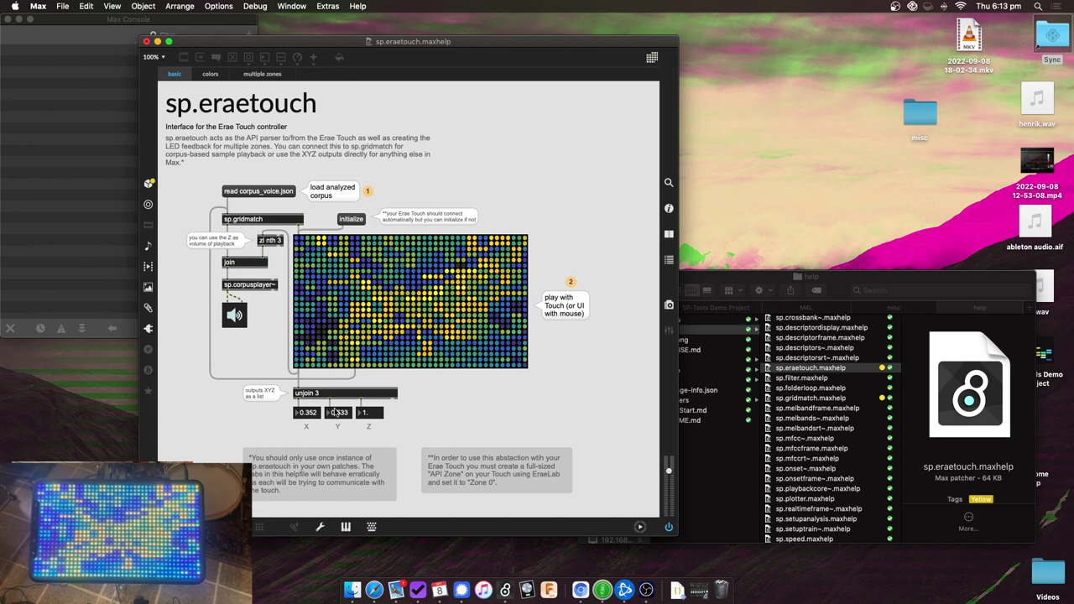
pyautogui.click(396, 321)
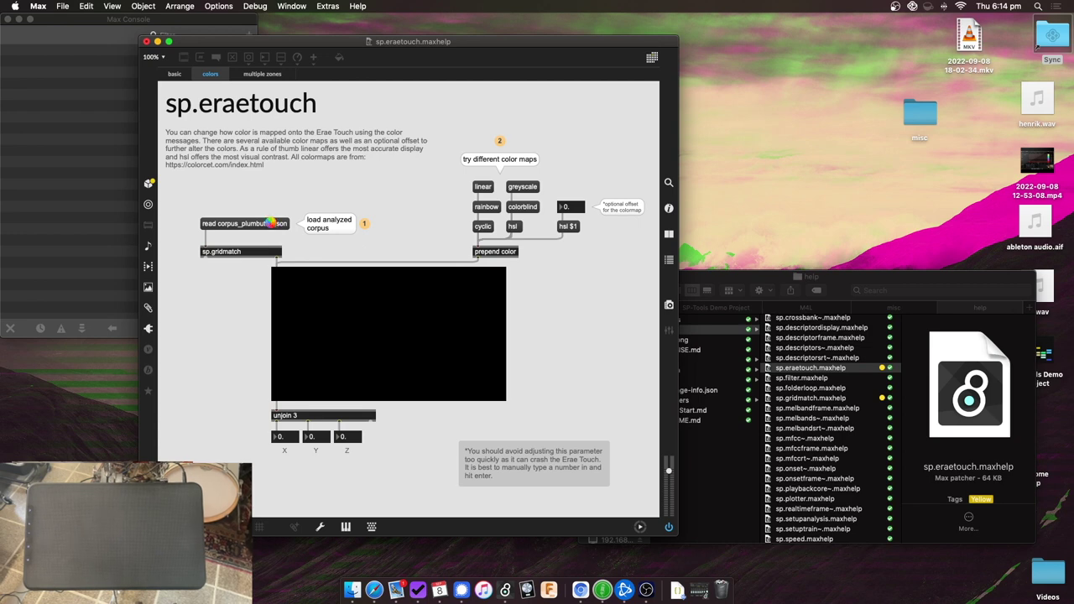
# Load corpus_plumbutter.json and try the hsl, rainbow, cyclic and greyscale colour maps, ending on hsl
pyautogui.click(272, 224)
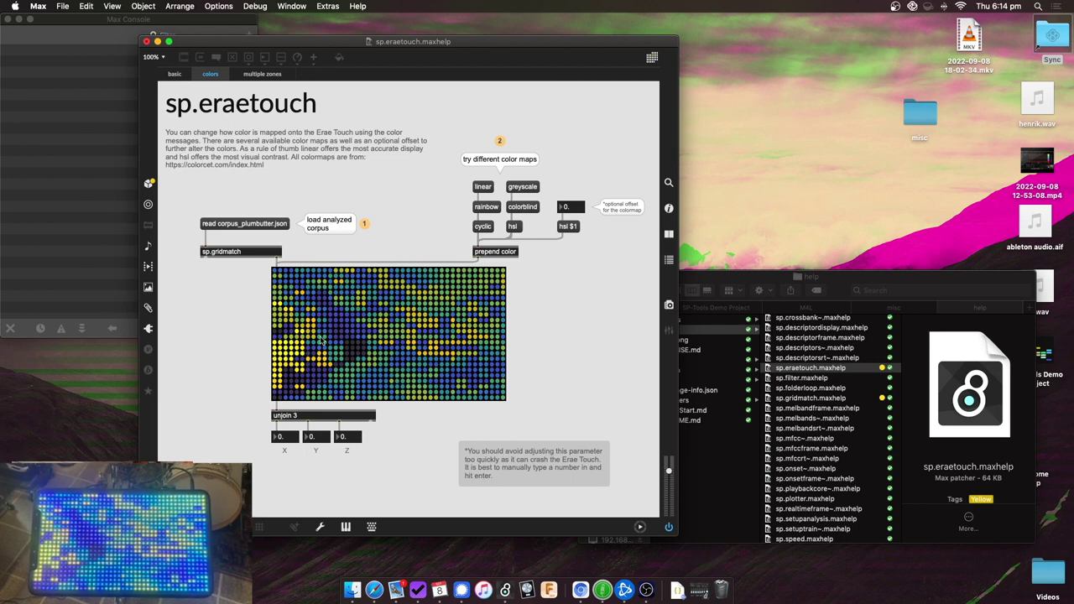
pyautogui.click(513, 227)
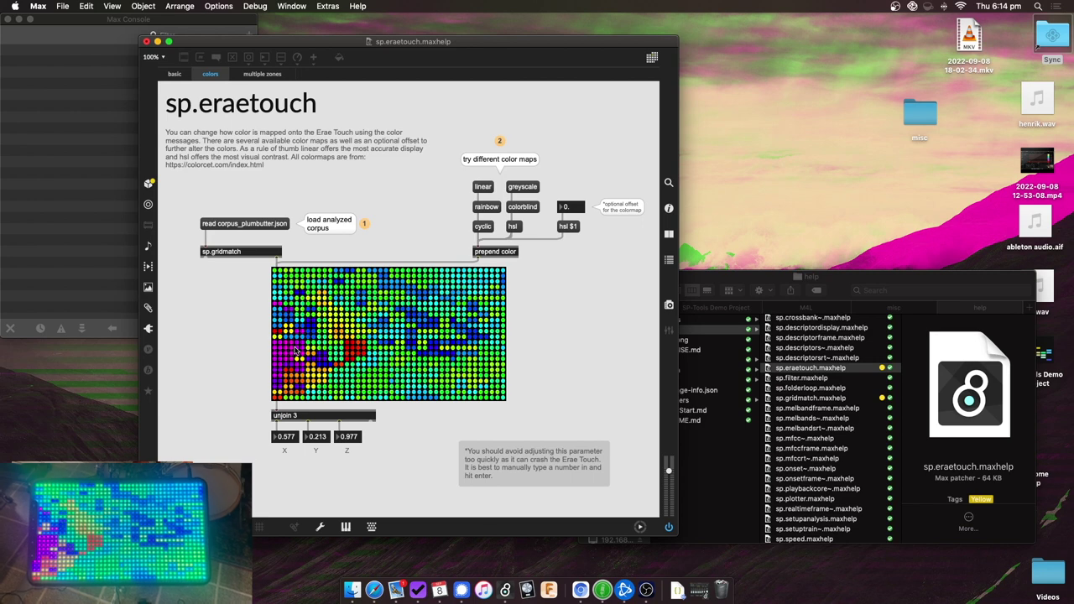
pyautogui.click(494, 206)
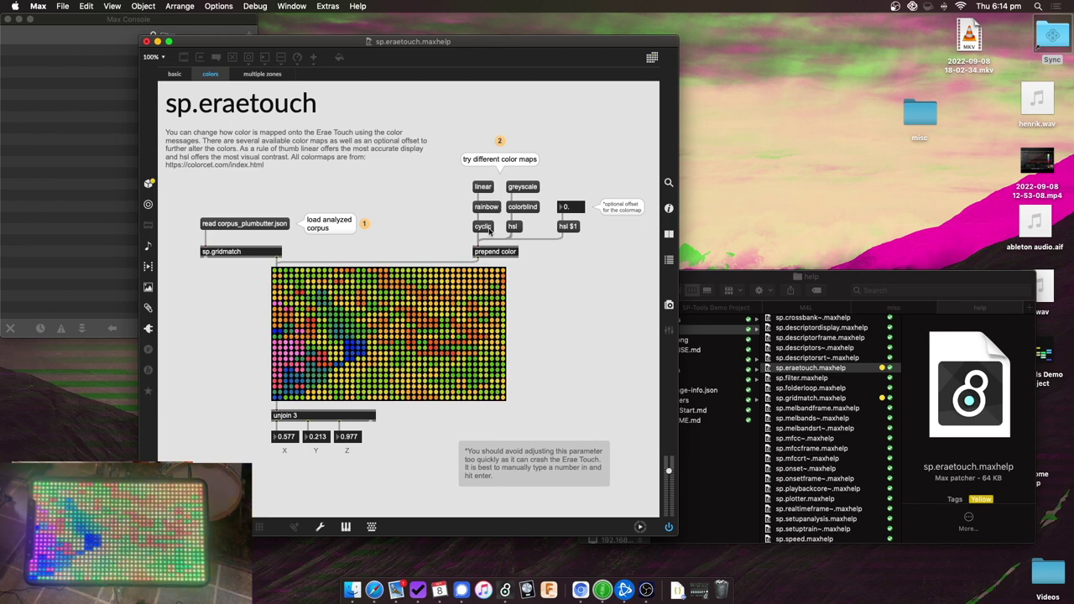
pyautogui.click(485, 227)
pyautogui.click(523, 188)
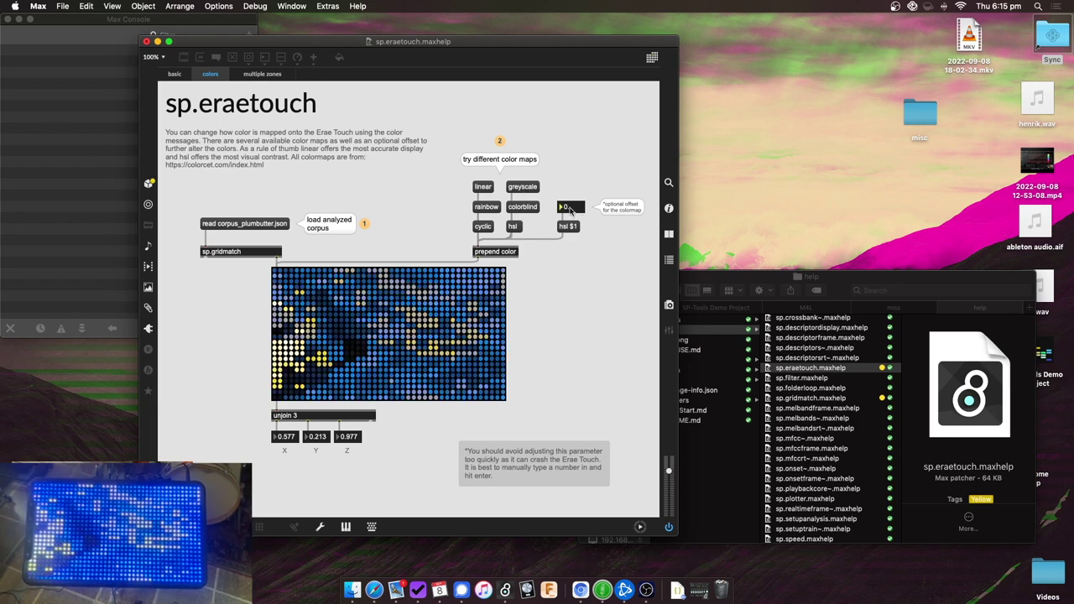
pyautogui.click(513, 229)
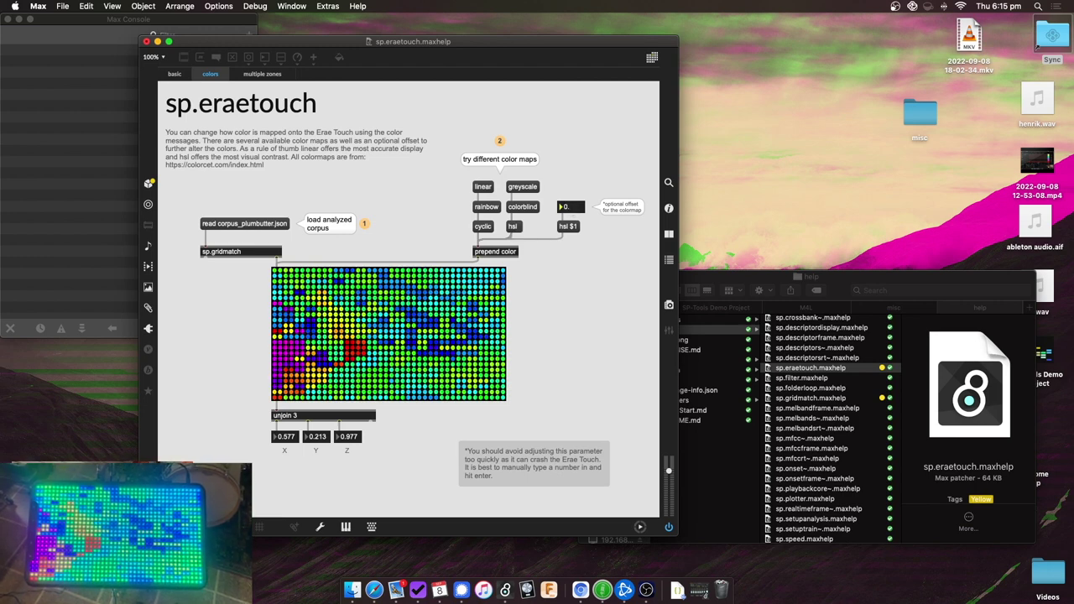
# Apply a 0.5 offset to the hsl colour map
pyautogui.write('0.5')
pyautogui.press('Return')
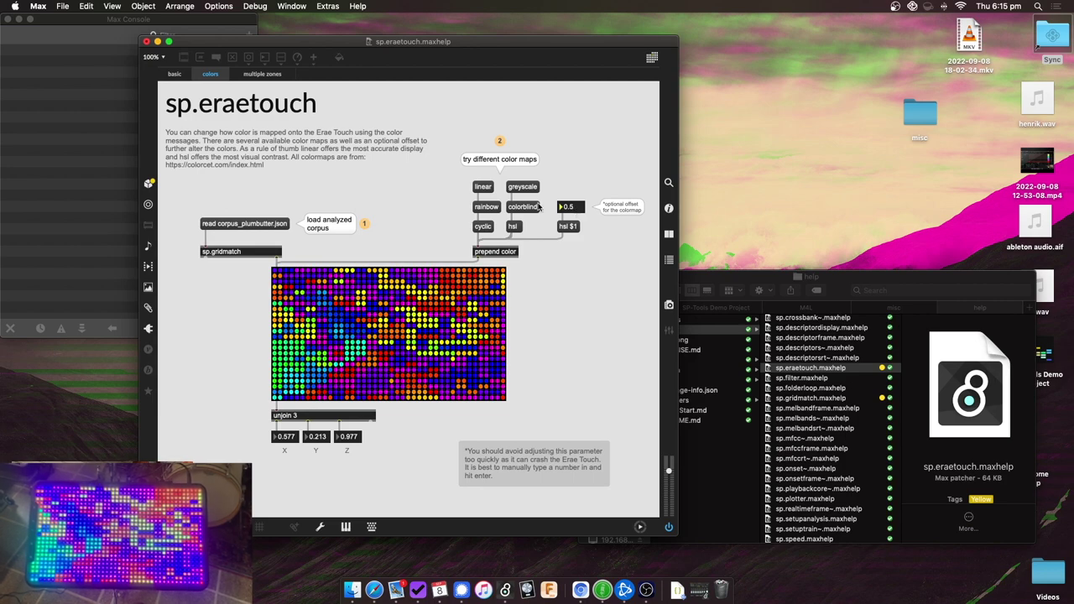
pyautogui.click(262, 74)
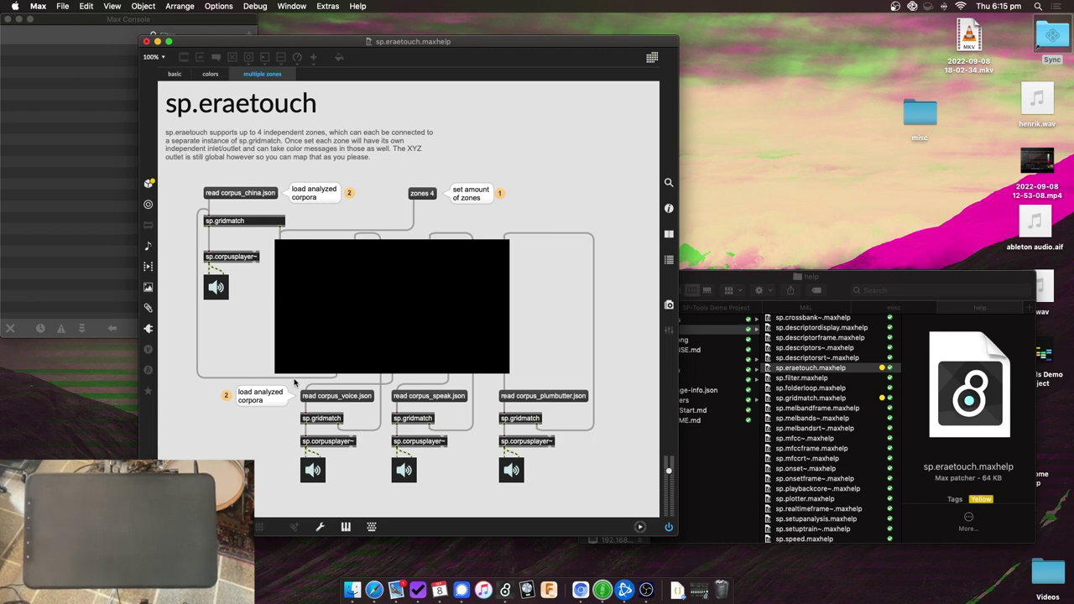
# Send 'zones 4' and load corpus_china.json, corpus_voice.json and corpus_speak.json into the zones
pyautogui.click(415, 194)
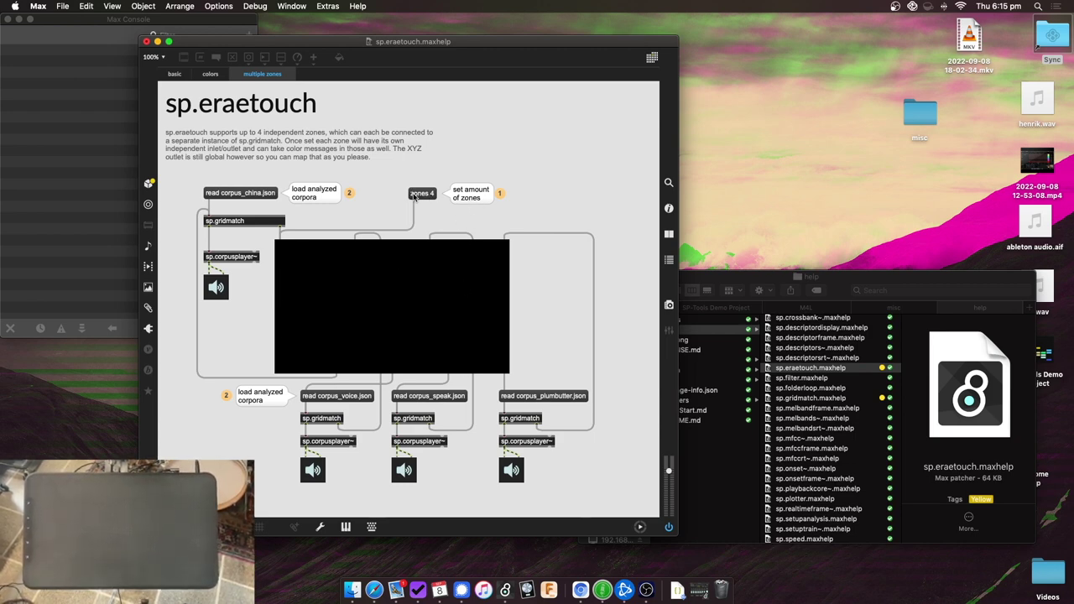
pyautogui.click(267, 194)
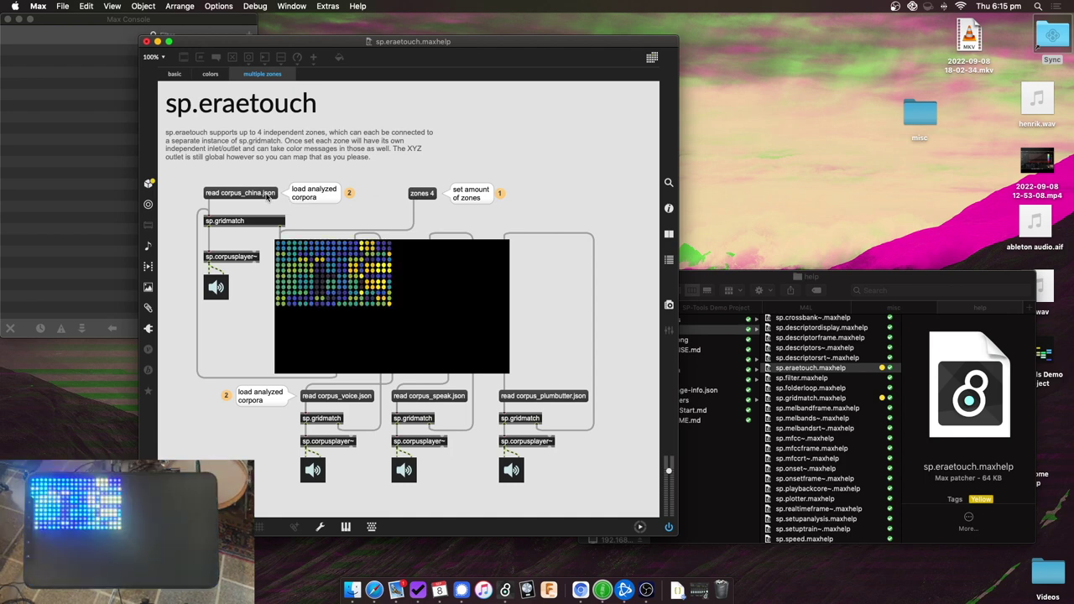
pyautogui.click(350, 402)
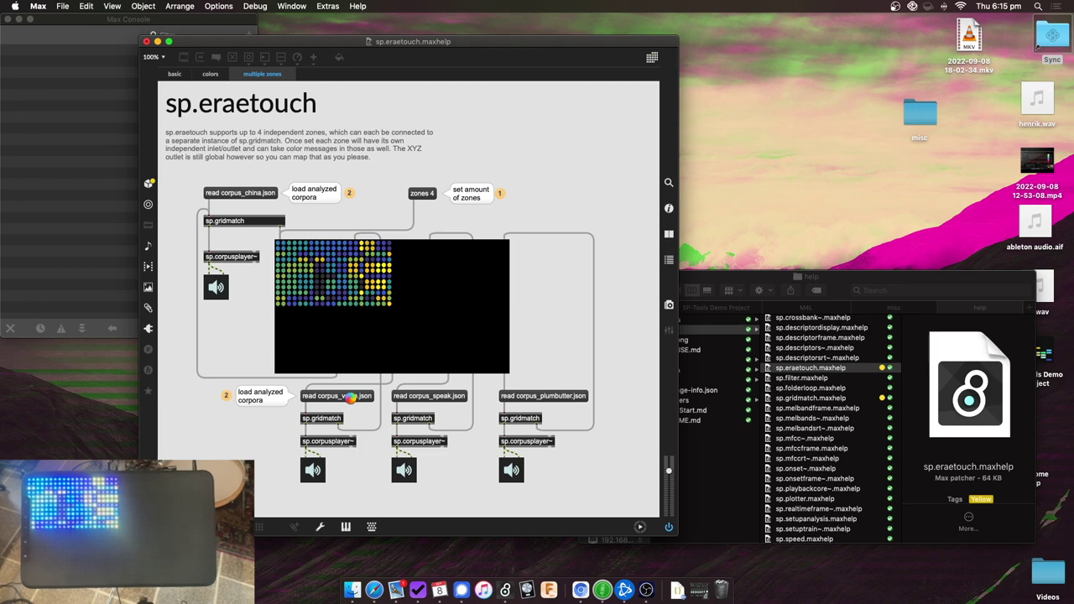
pyautogui.click(433, 397)
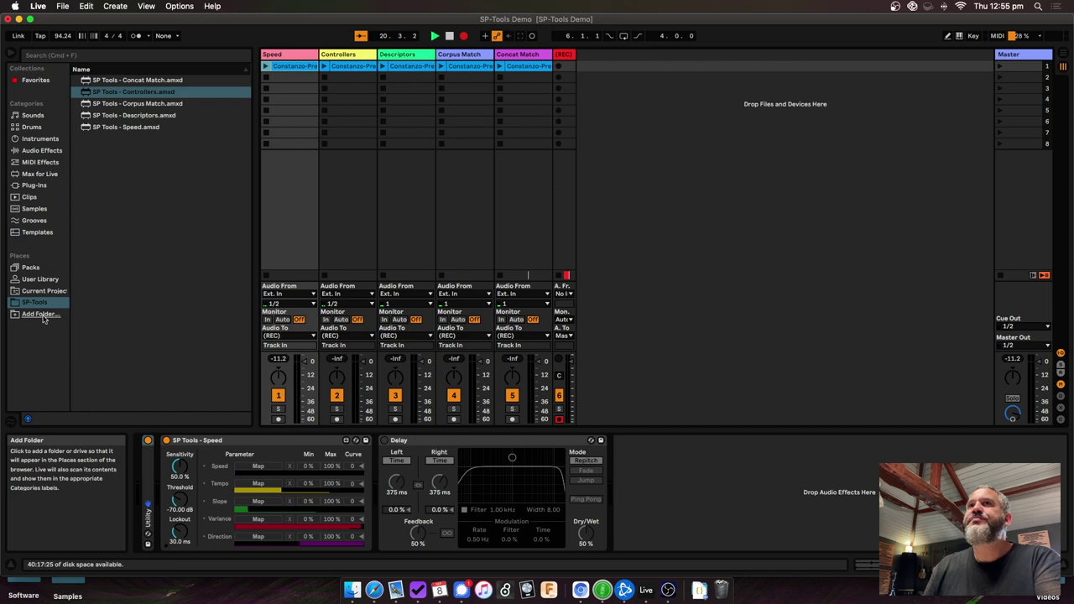
# Browse into the SP-Tools folder and add its M4L subfolder to the browser's Places
pyautogui.click(40, 314)
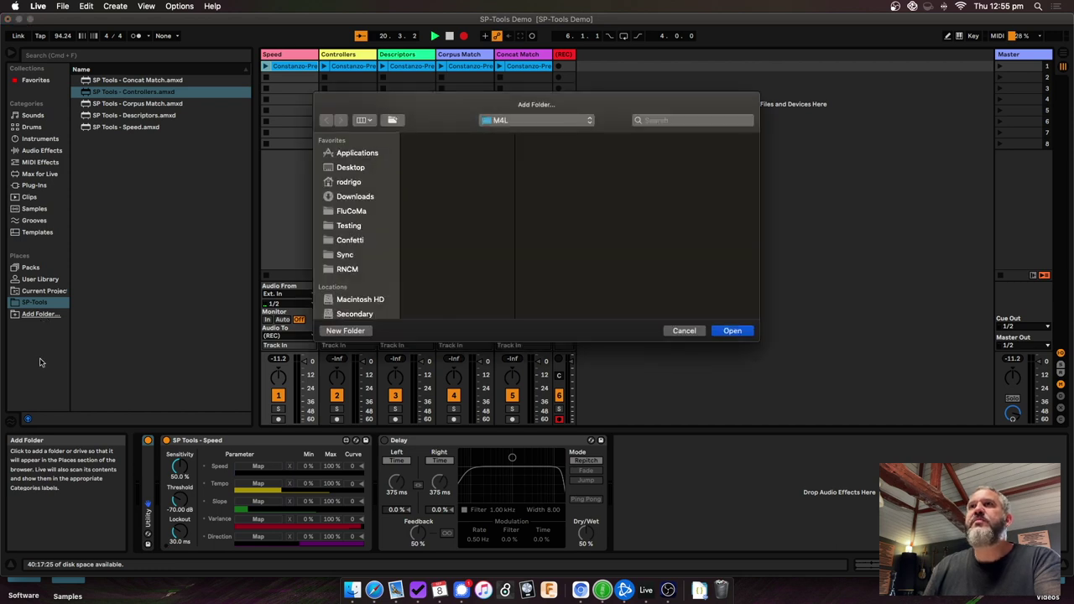
pyautogui.click(535, 121)
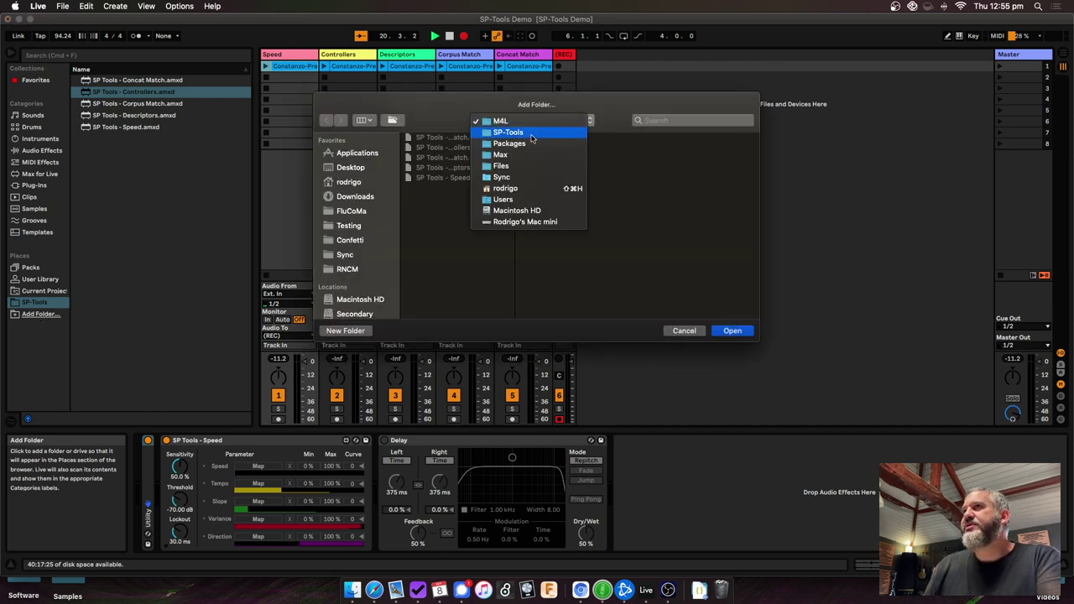
pyautogui.click(531, 136)
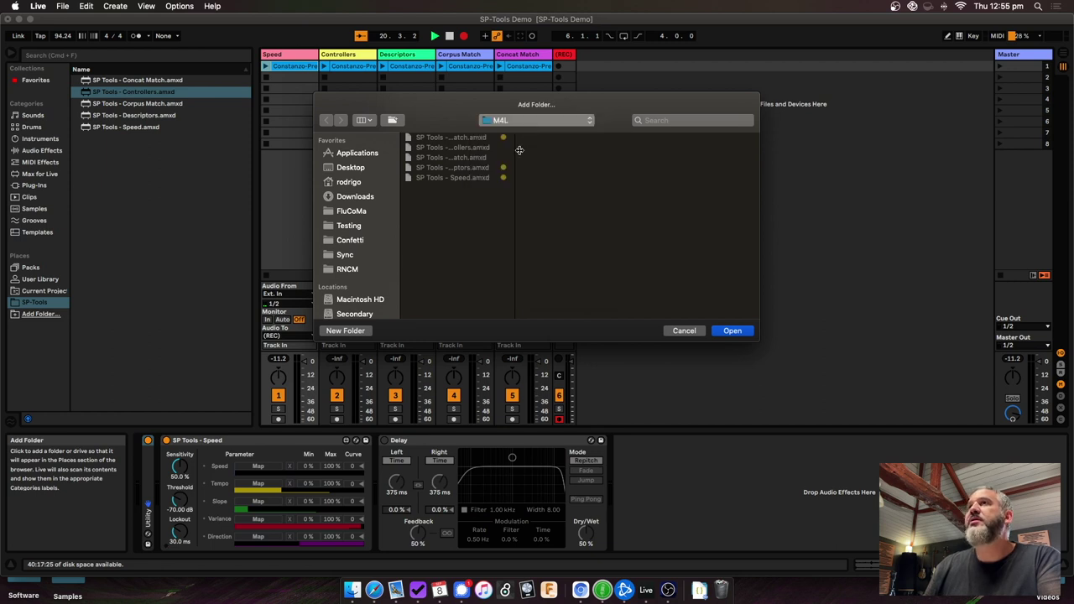
pyautogui.click(688, 180)
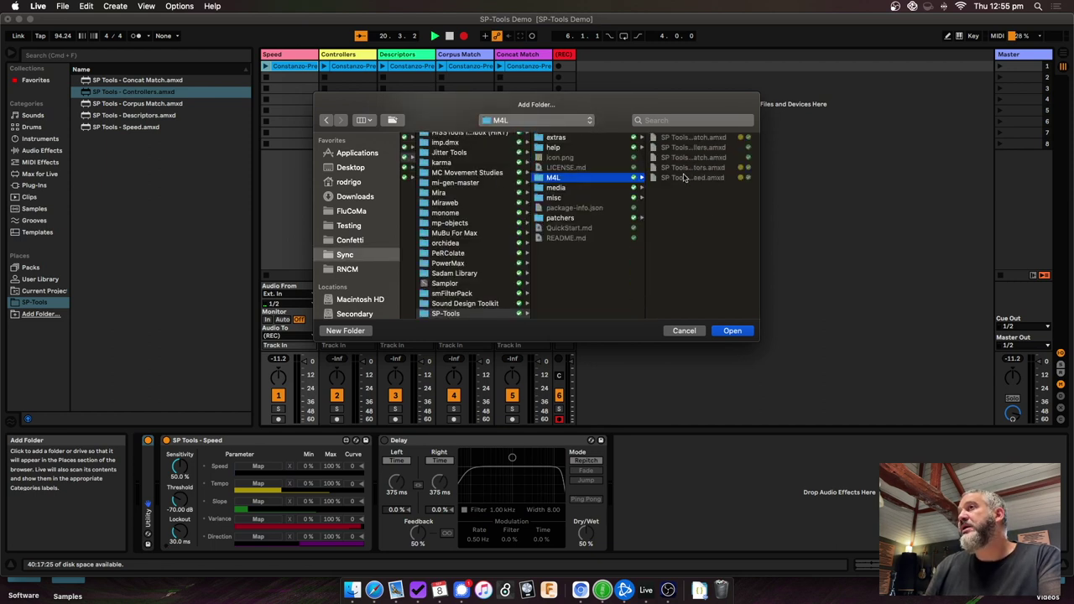
pyautogui.press('Return')
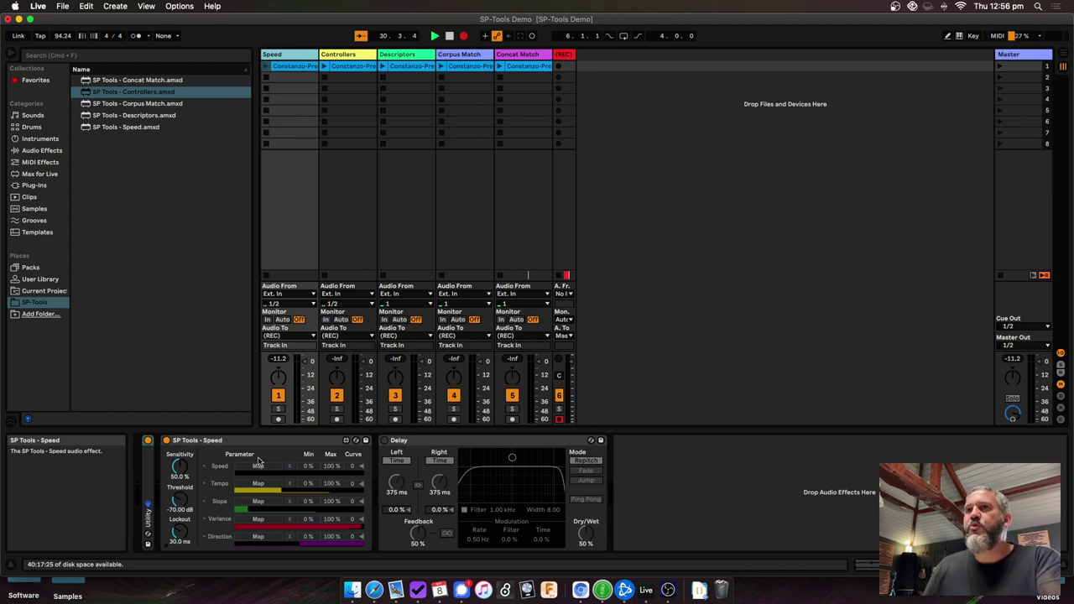
# Launch the Speed track's clip and swing Lockout up to 732 ms, then back to 30.0 ms
pyautogui.click(268, 69)
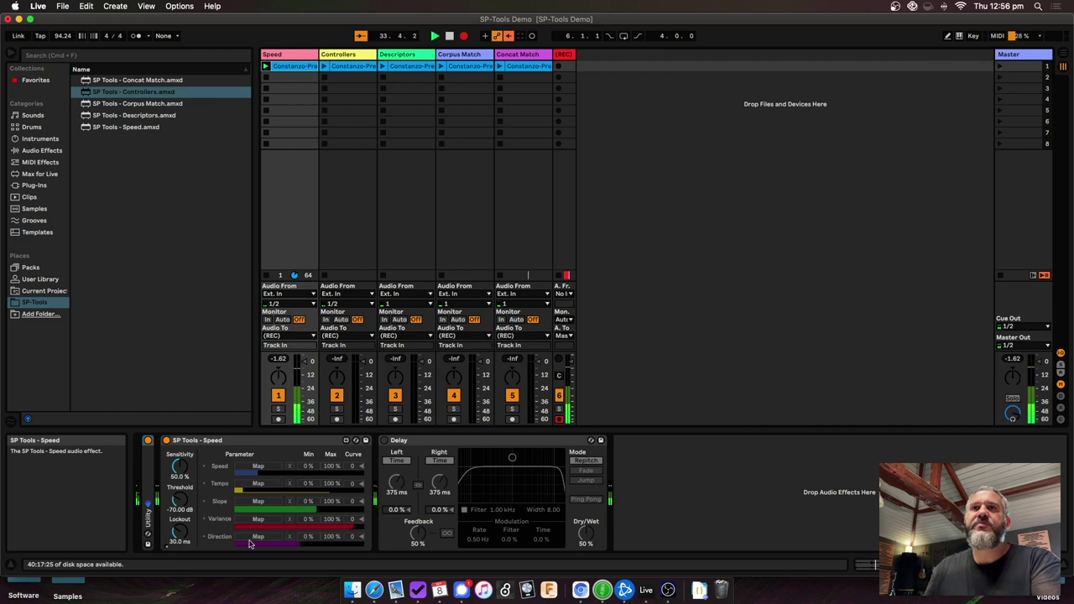
pyautogui.moveTo(178, 530); pyautogui.dragTo(169, 519)
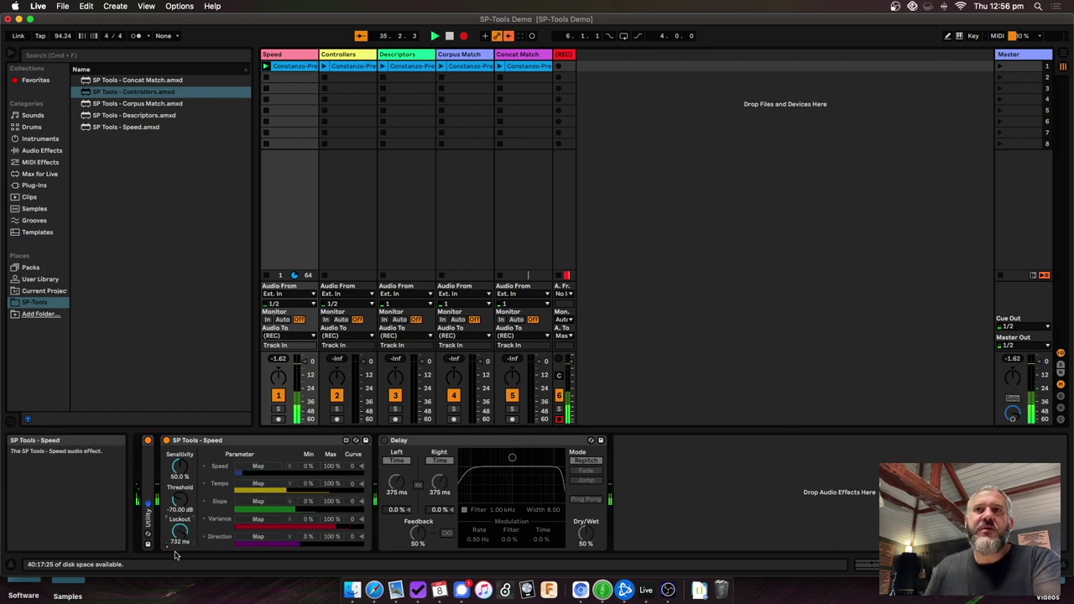
pyautogui.moveTo(179, 535); pyautogui.dragTo(182, 536)
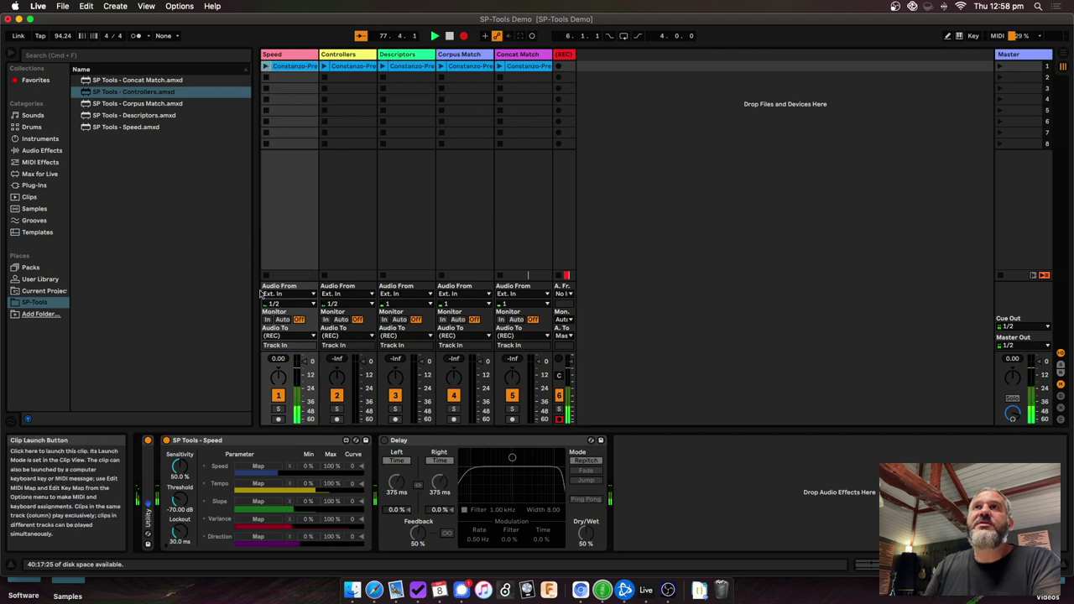
# Map Speed to the Delay's L Time and Tempo to R Time, with the Speed clip playing
pyautogui.click(266, 467)
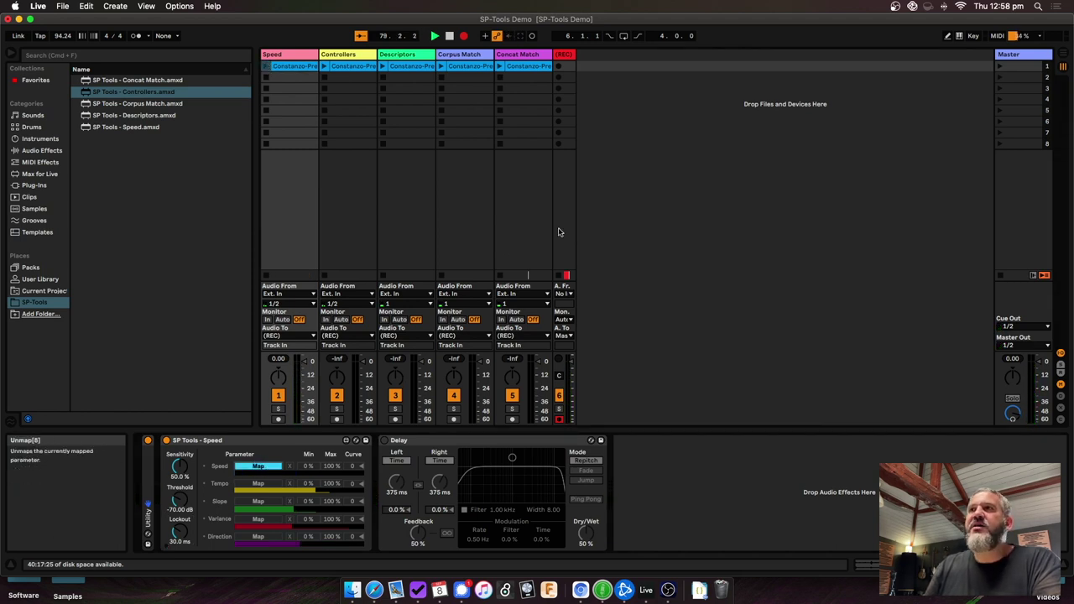
pyautogui.click(397, 485)
pyautogui.click(395, 441)
pyautogui.click(265, 65)
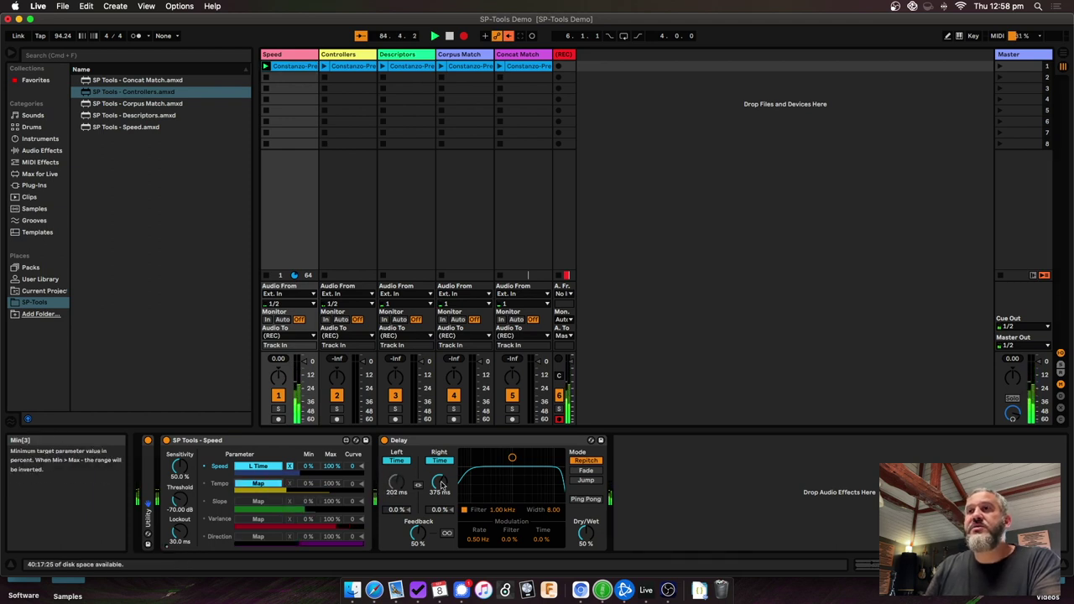
pyautogui.click(441, 483)
# Map Slope to Feedback, Variance to Filter Freq and Direction to Dry/Wet on the Delay
pyautogui.click(257, 501)
pyautogui.click(417, 534)
pyautogui.click(257, 519)
pyautogui.click(493, 510)
pyautogui.click(258, 536)
pyautogui.click(586, 536)
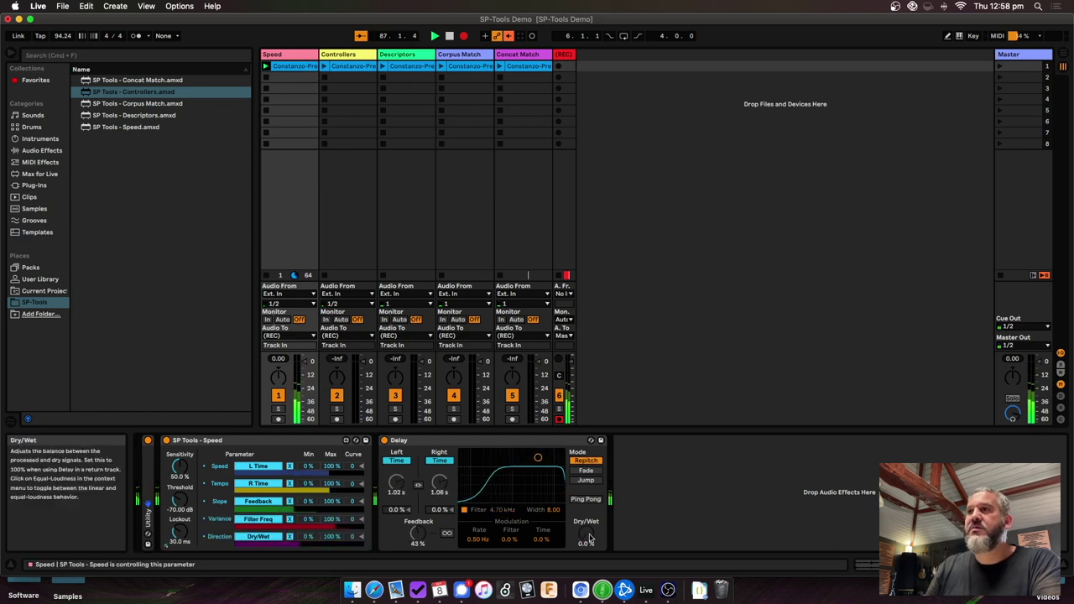
# Disable the Speed, Tempo and Slope mappings, then re-enable all three
pyautogui.click(216, 468)
pyautogui.click(223, 485)
pyautogui.click(220, 502)
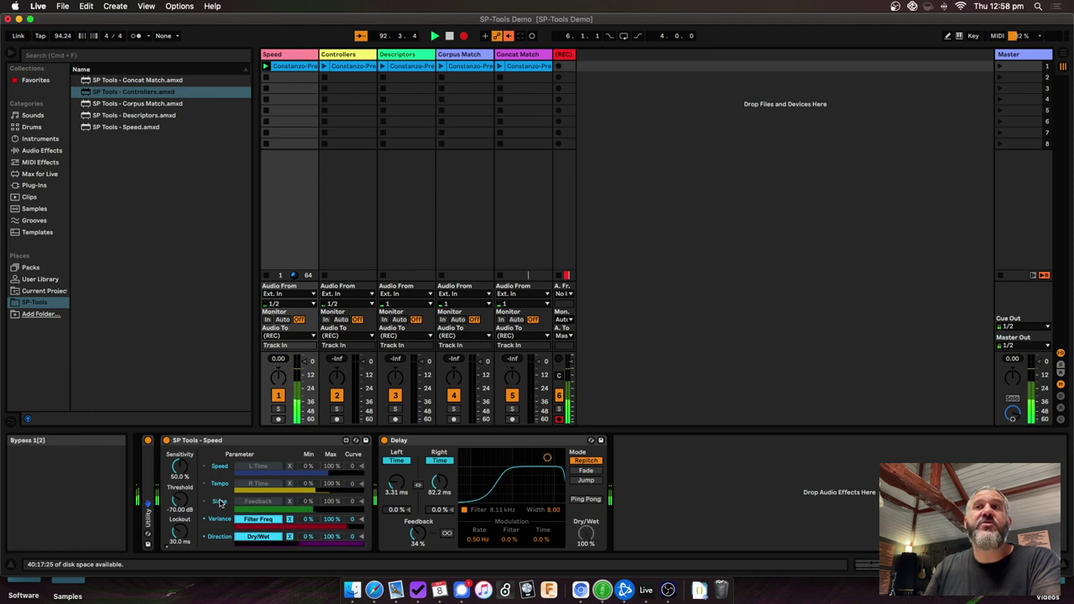
pyautogui.click(220, 502)
pyautogui.click(219, 484)
pyautogui.click(219, 467)
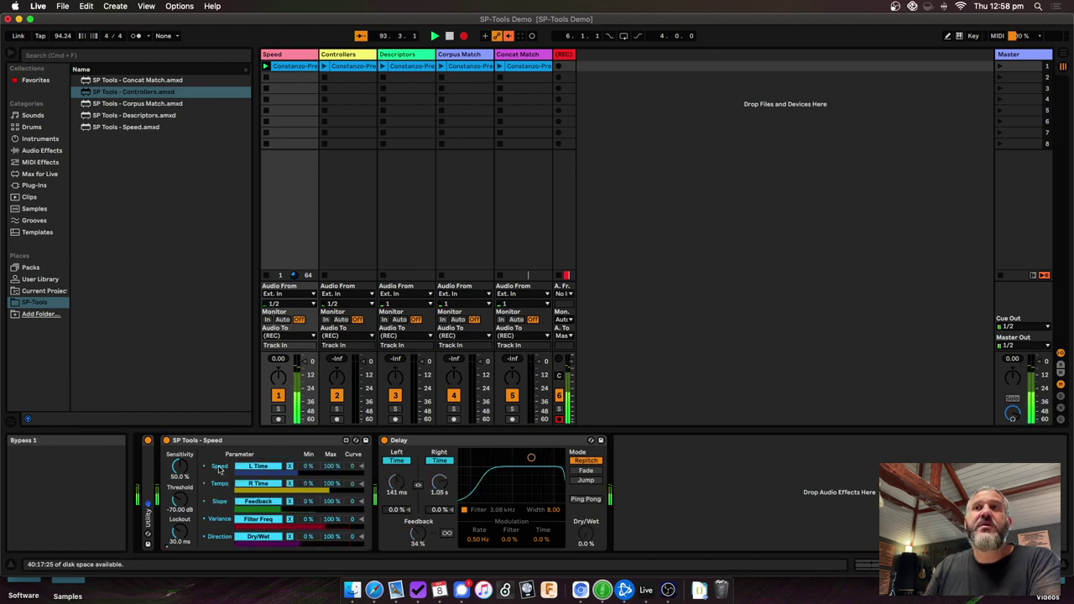
# Unmap Speed and Direction, remap Speed to L Time, and adjust its range from 80 % to 68 %
pyautogui.click(289, 467)
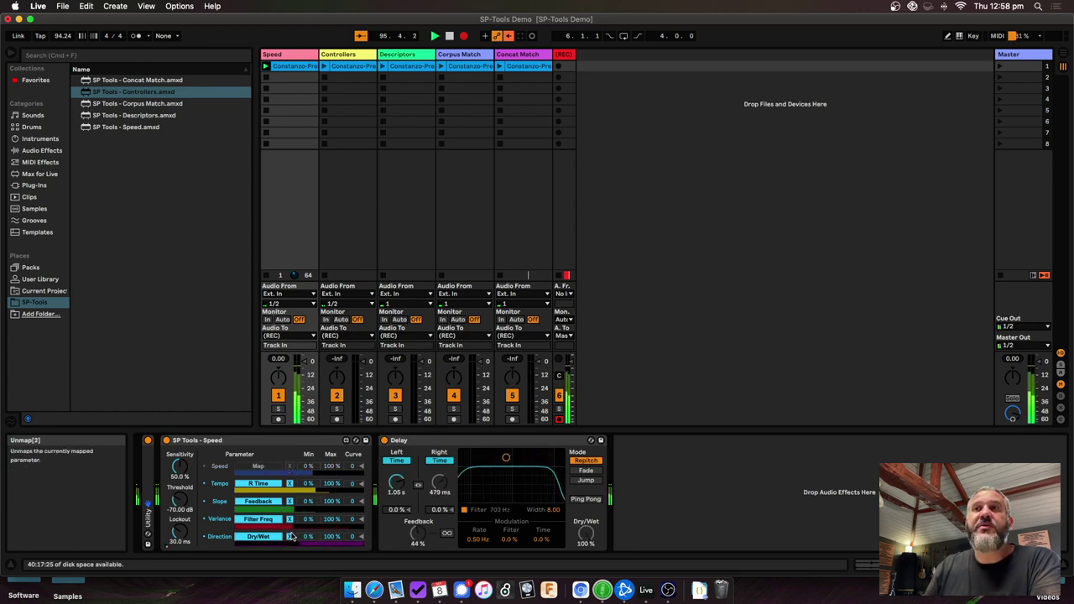
pyautogui.click(290, 536)
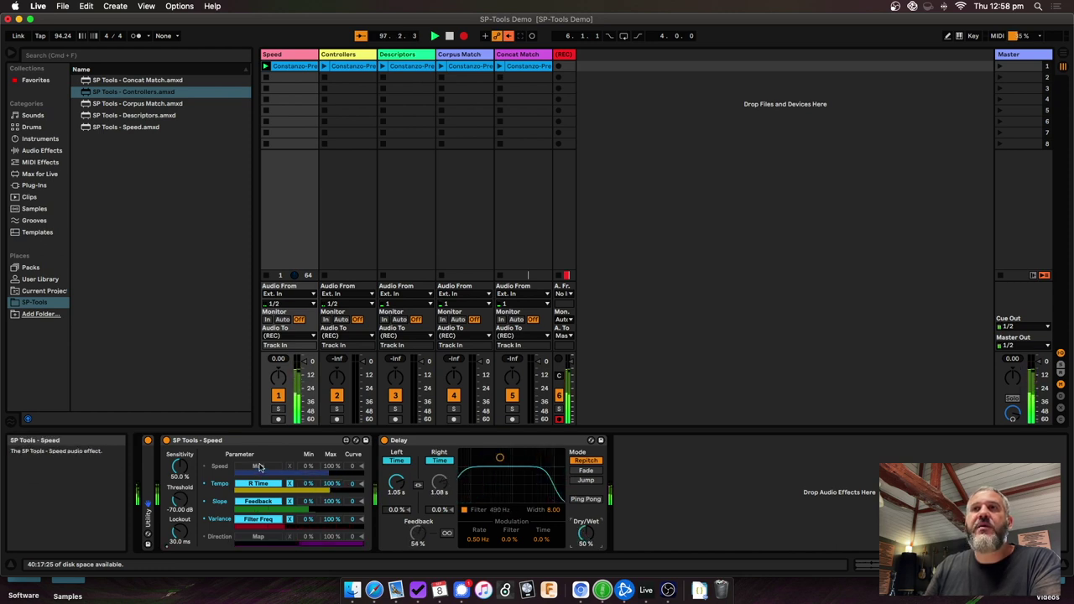
pyautogui.click(260, 468)
pyautogui.click(396, 481)
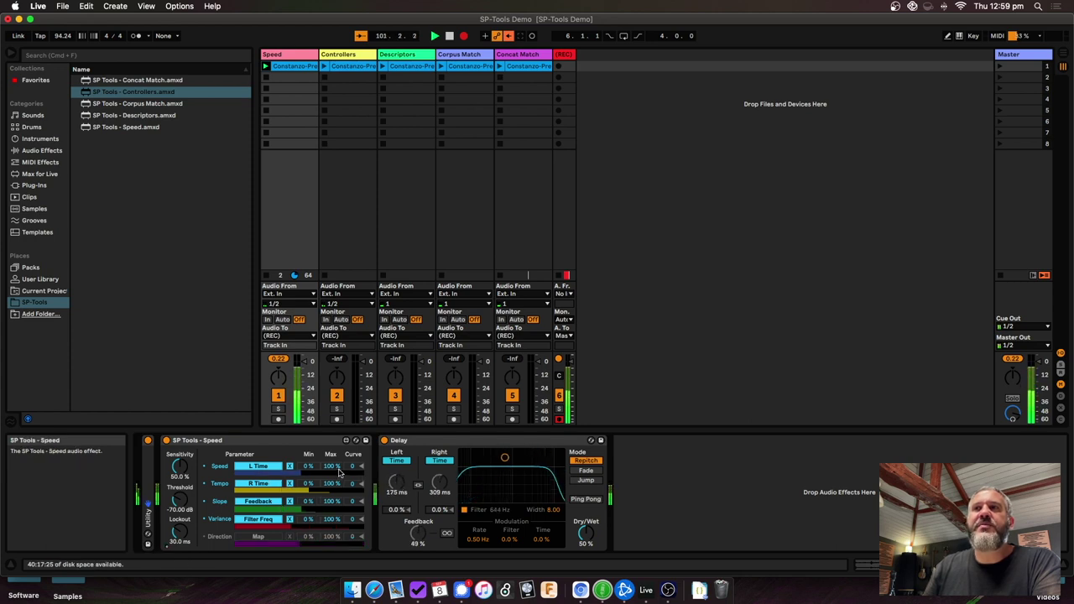
pyautogui.moveTo(309, 467); pyautogui.dragTo(309, 419)
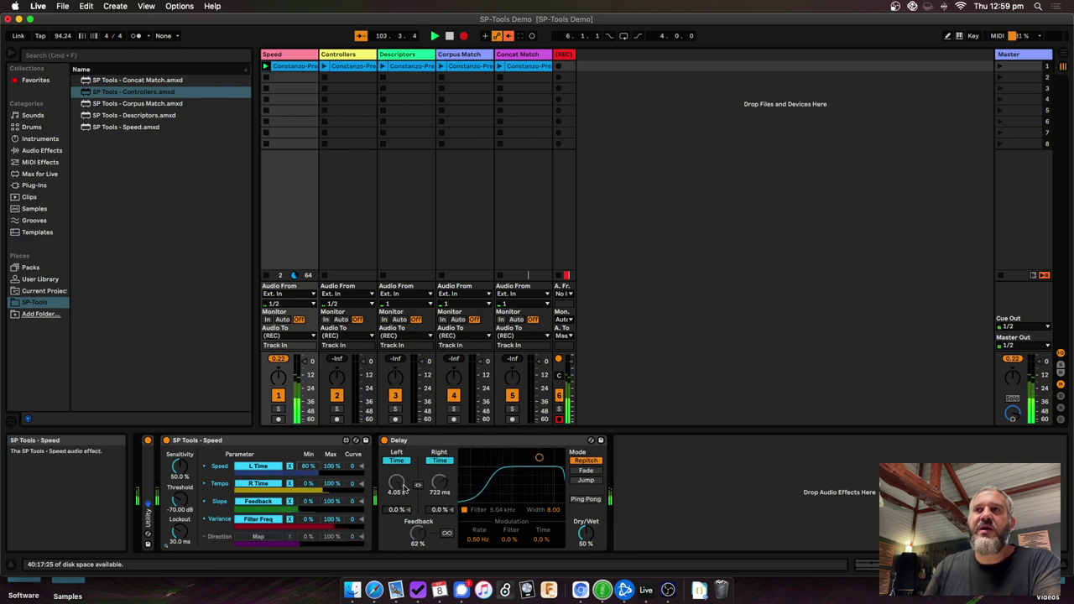
pyautogui.moveTo(331, 471); pyautogui.dragTo(331, 481)
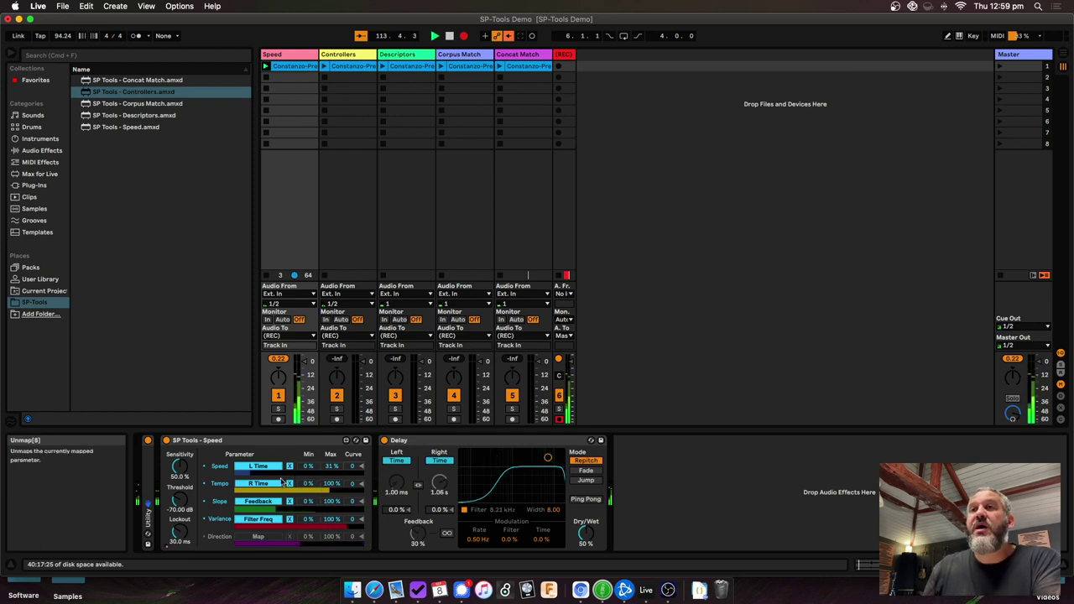
# Remove the Speed, Tempo, Slope and Variance mappings, then play and stop the Speed clip
pyautogui.click(290, 467)
pyautogui.click(290, 484)
pyautogui.click(290, 502)
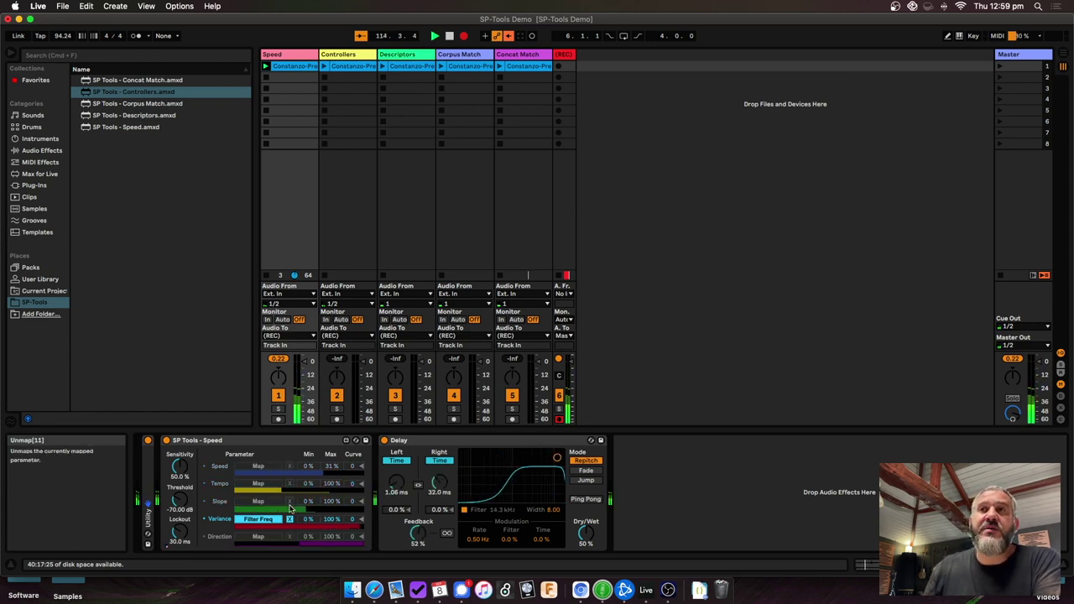
pyautogui.click(290, 519)
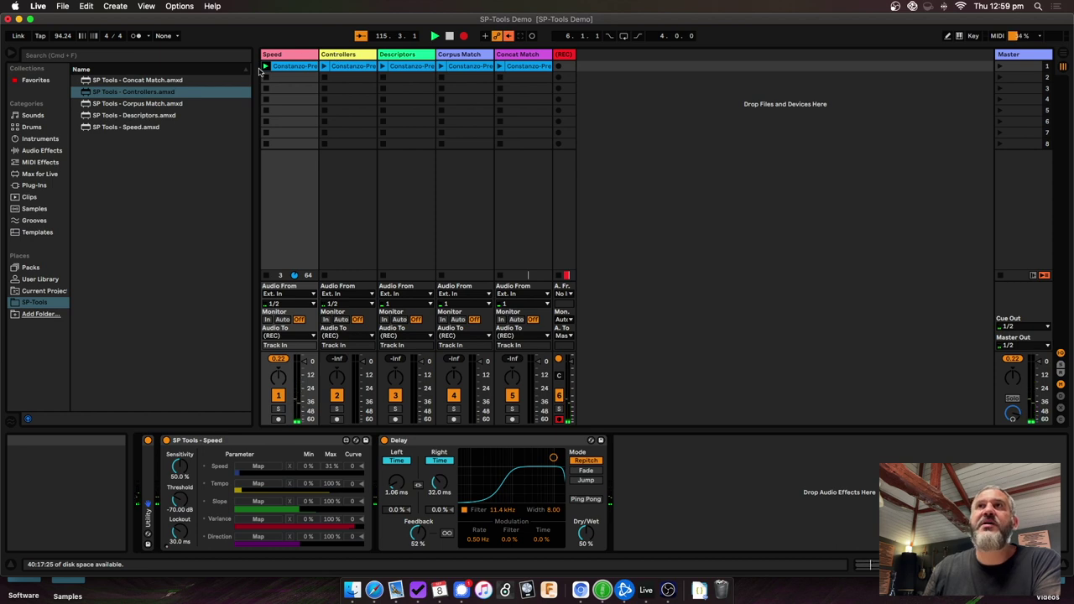
pyautogui.click(265, 66)
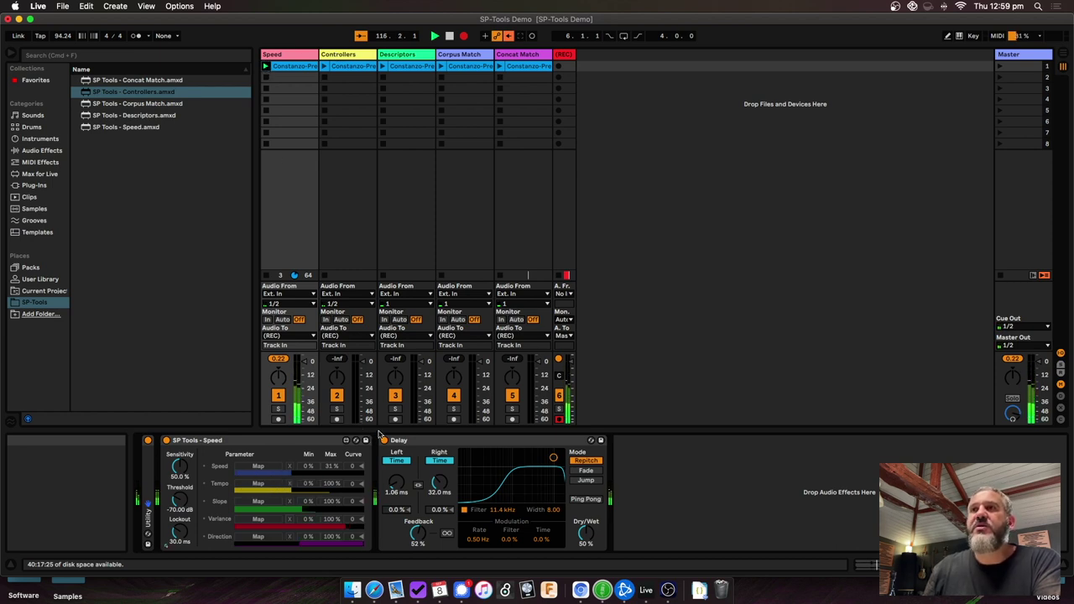
pyautogui.click(265, 66)
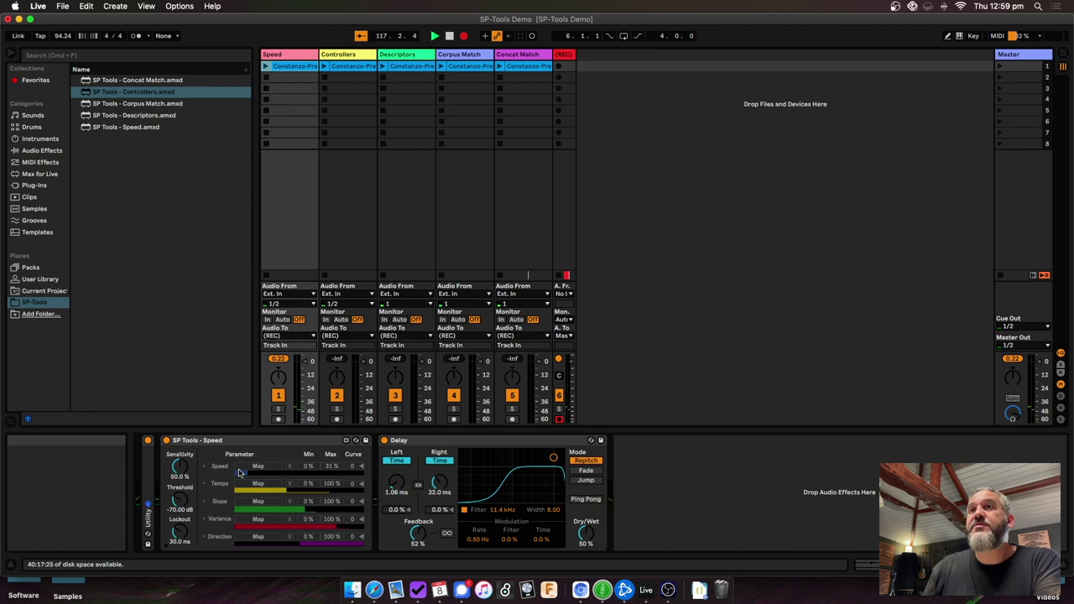
# Select the Controllers track to display SP Tools - Controllers followed by PitchLoop89
pyautogui.click(346, 54)
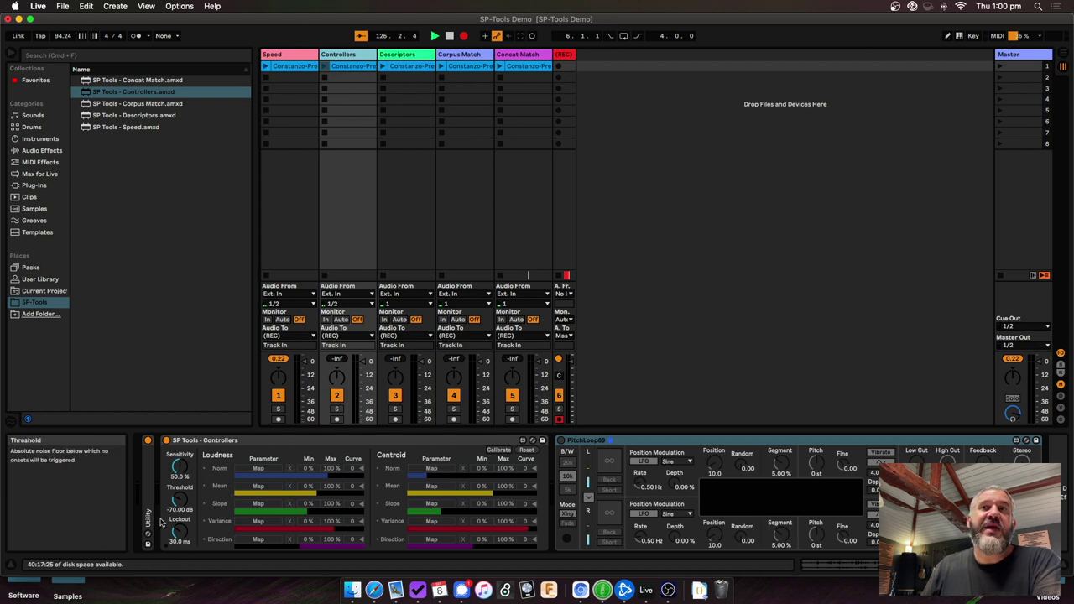
pyautogui.click(321, 65)
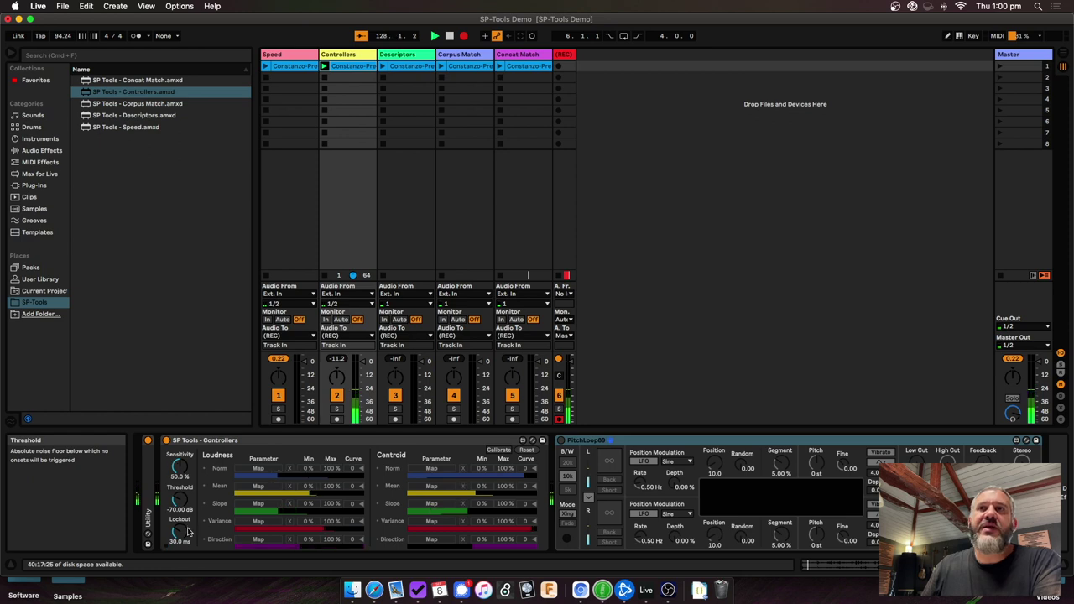
pyautogui.moveTo(179, 466); pyautogui.dragTo(179, 495)
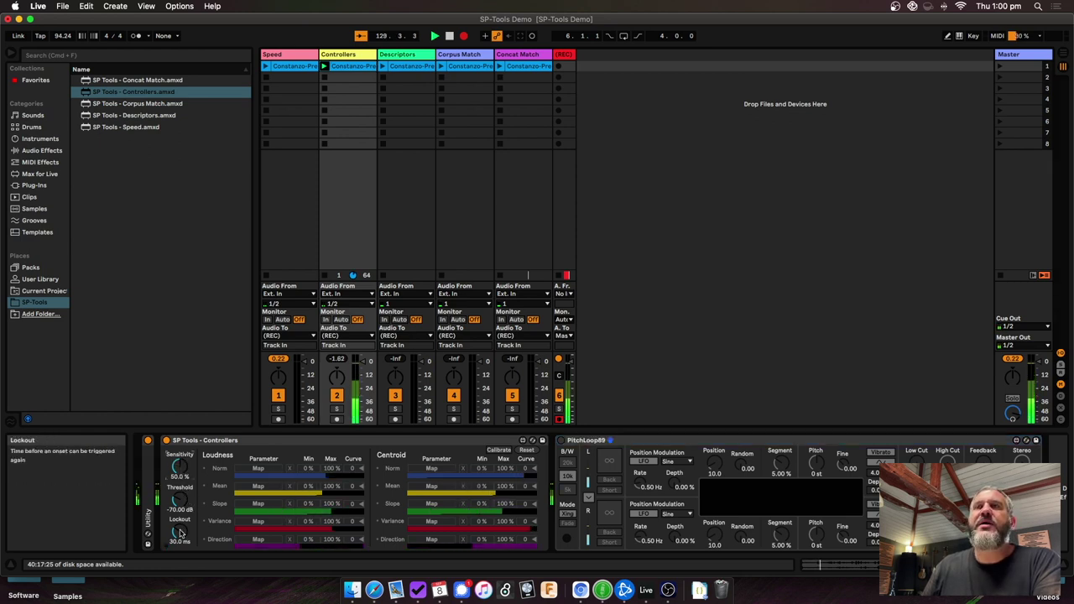
pyautogui.click(320, 136)
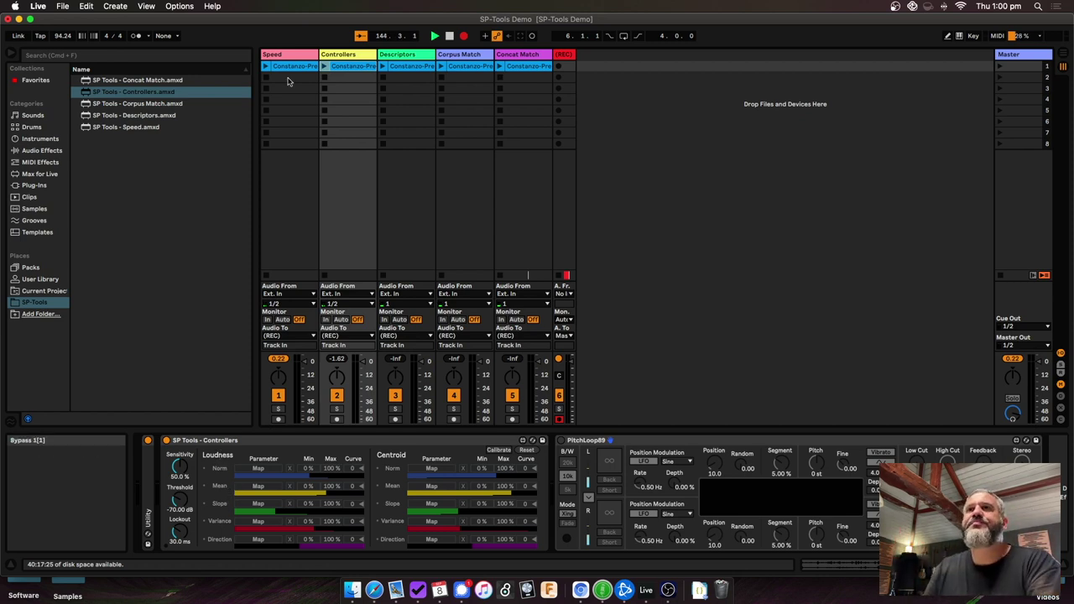
# Play the Controllers clip and map Loudness Norm, Mean, Variance to PitchLoop89's Position, Random, Pitch
pyautogui.click(323, 66)
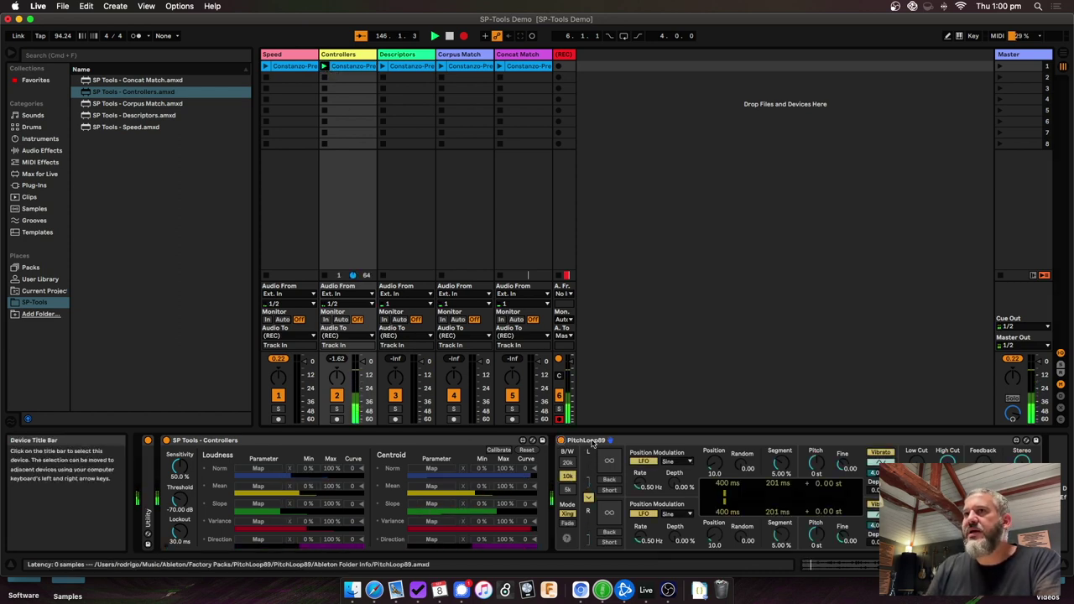
pyautogui.click(261, 471)
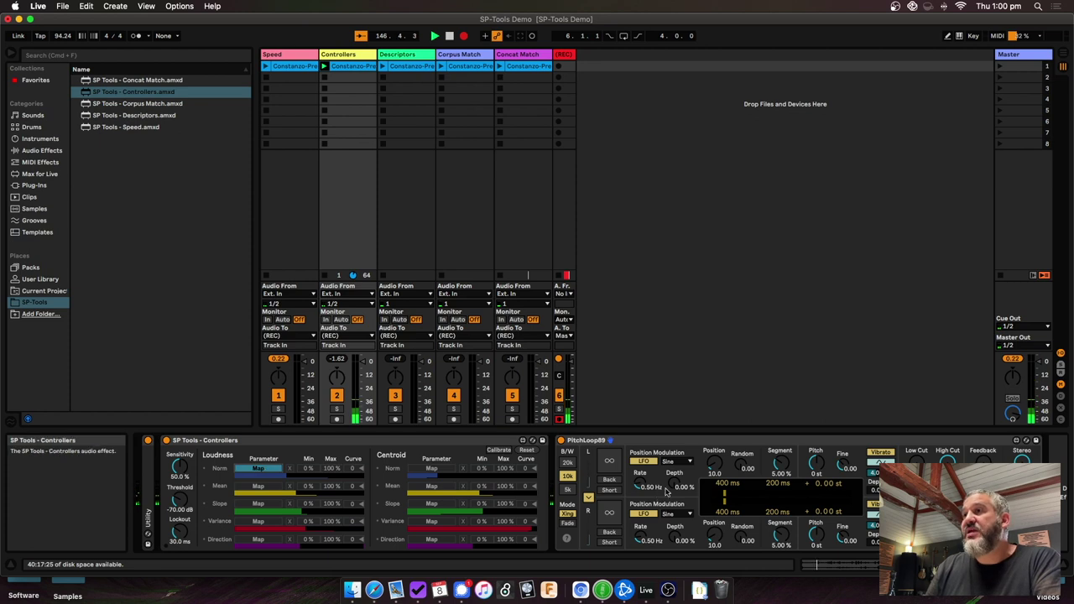
pyautogui.click(714, 463)
pyautogui.click(743, 464)
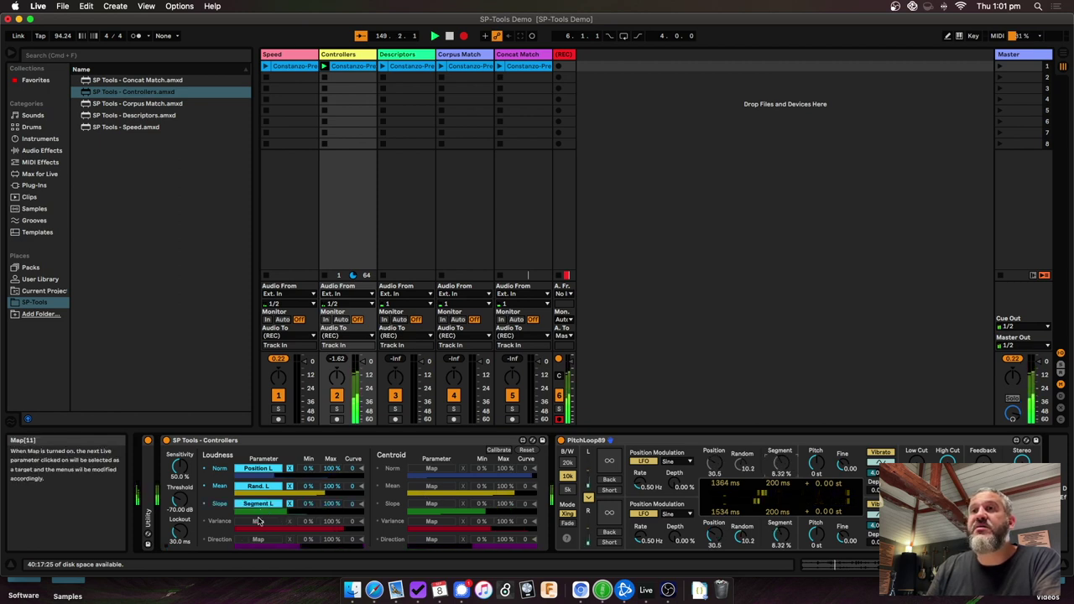
pyautogui.click(816, 463)
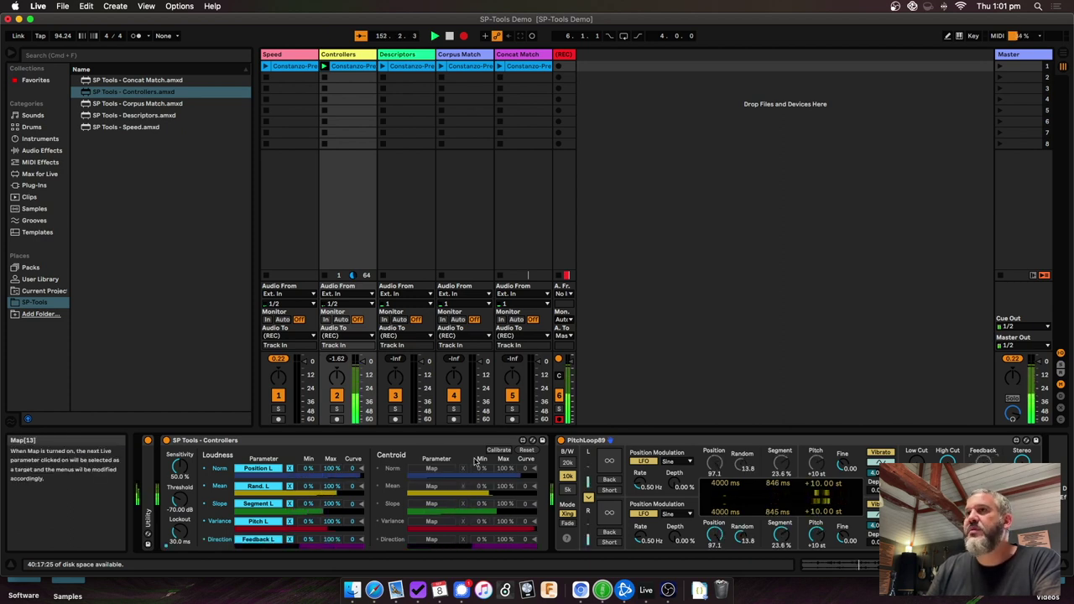
# Map Centroid Mean to Random R, Slope to Pitch R, Variance to Pitch Fine R, Direction to Hi Cut R
pyautogui.click(432, 470)
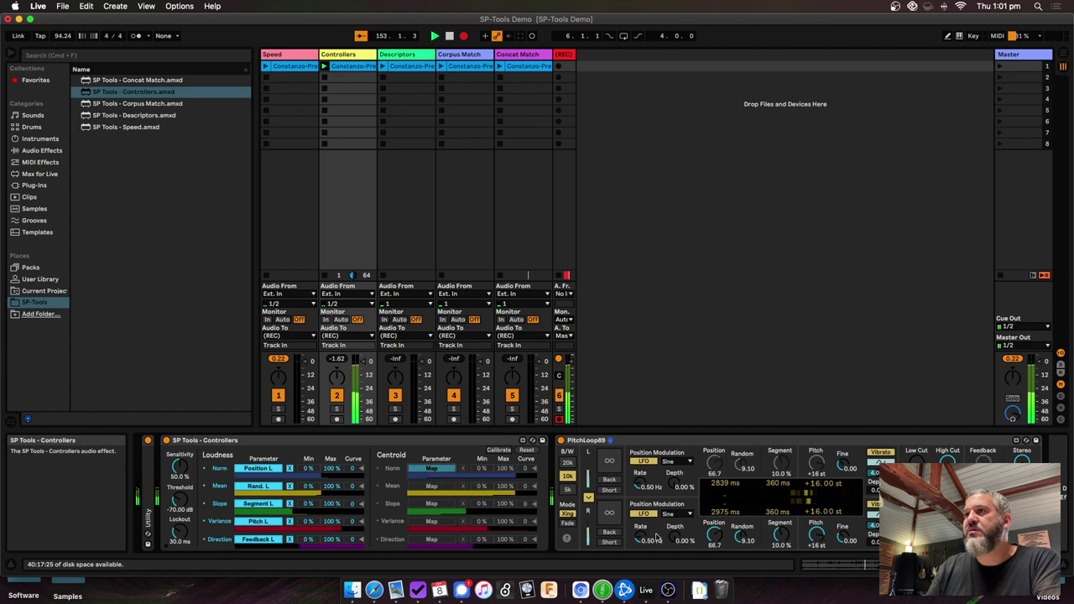
pyautogui.click(431, 487)
pyautogui.click(742, 536)
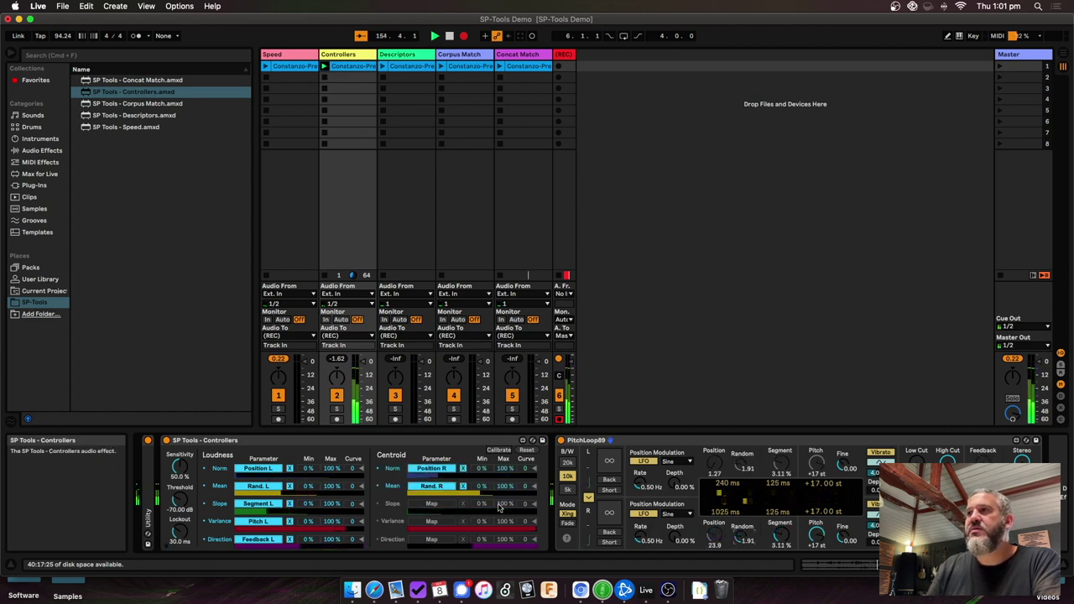
pyautogui.click(588, 497)
pyautogui.click(431, 503)
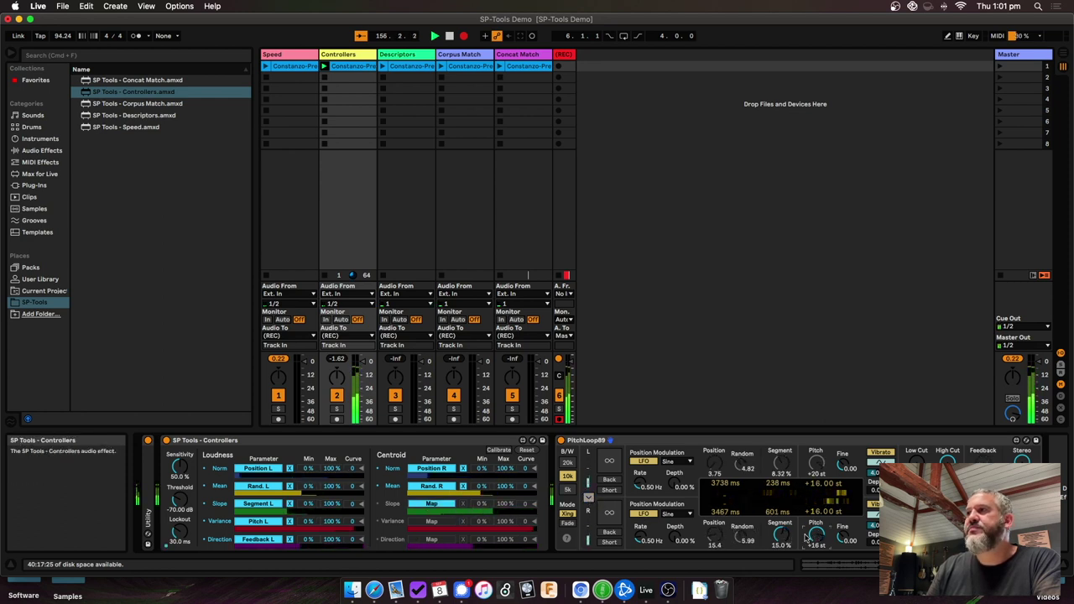
pyautogui.click(815, 534)
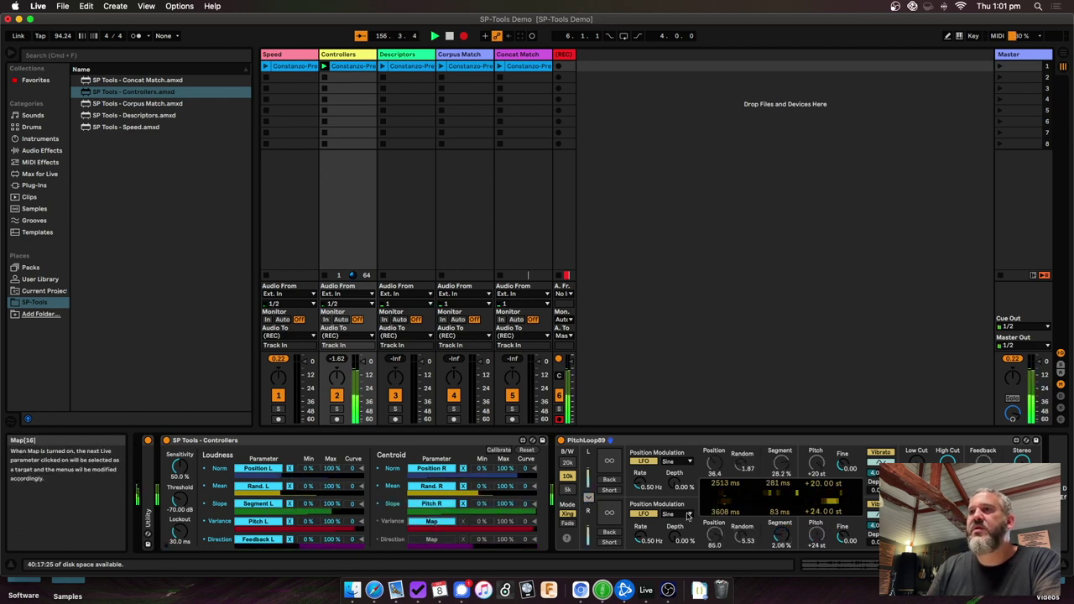
pyautogui.click(842, 538)
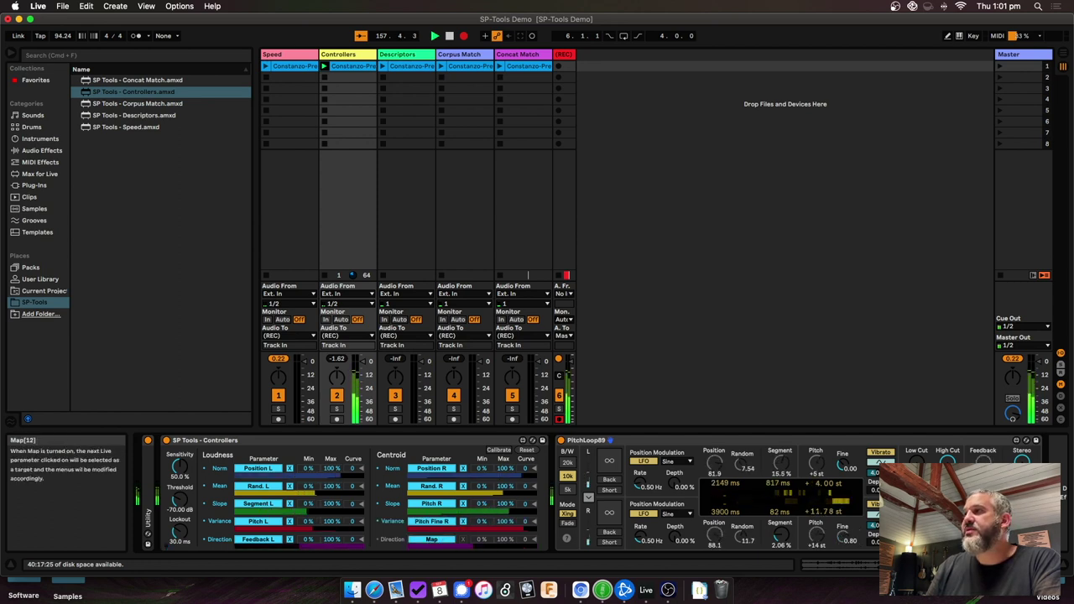
pyautogui.click(947, 461)
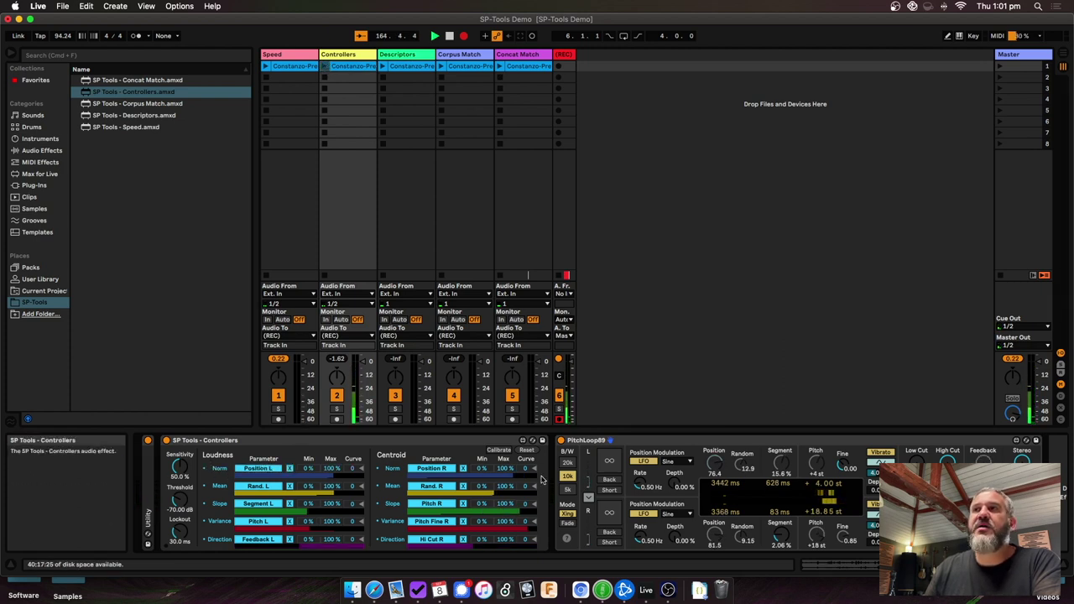
# Switch PitchLoop89 off and clear the four Loudness mappings
pyautogui.click(560, 440)
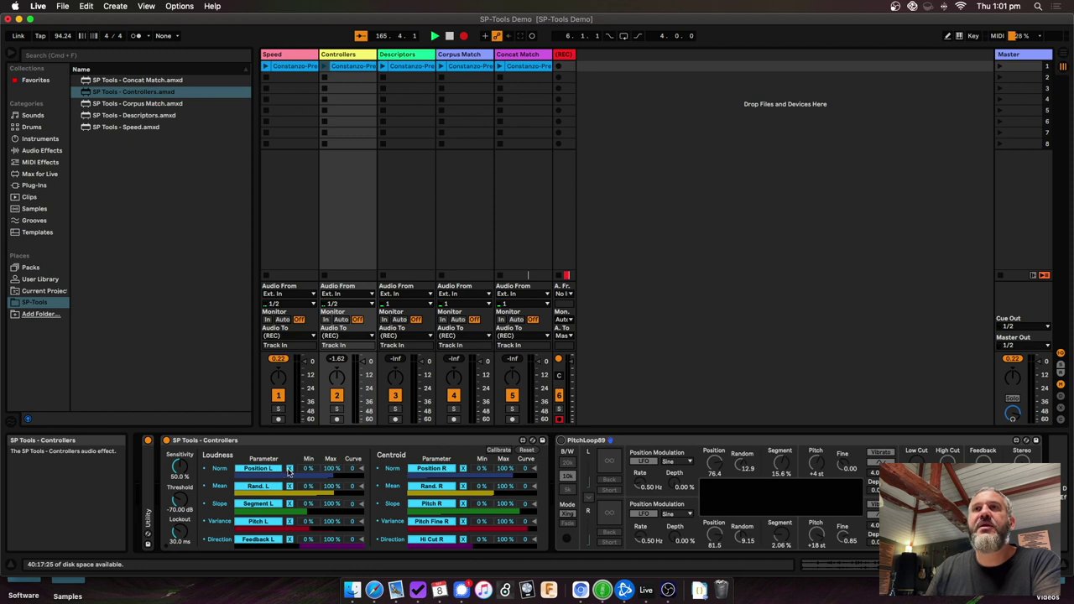
pyautogui.click(289, 468)
pyautogui.click(289, 486)
pyautogui.click(289, 504)
pyautogui.click(289, 521)
# Clear the four Centroid mappings and display the Descriptors track's devices
pyautogui.click(463, 469)
pyautogui.click(463, 486)
pyautogui.click(463, 504)
pyautogui.click(464, 522)
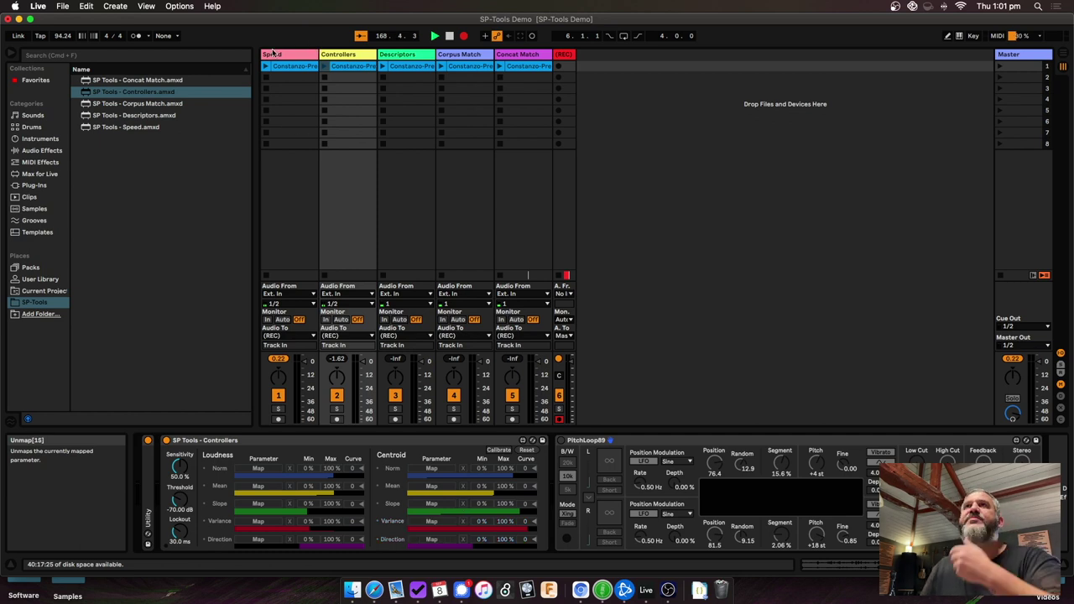
pyautogui.click(385, 55)
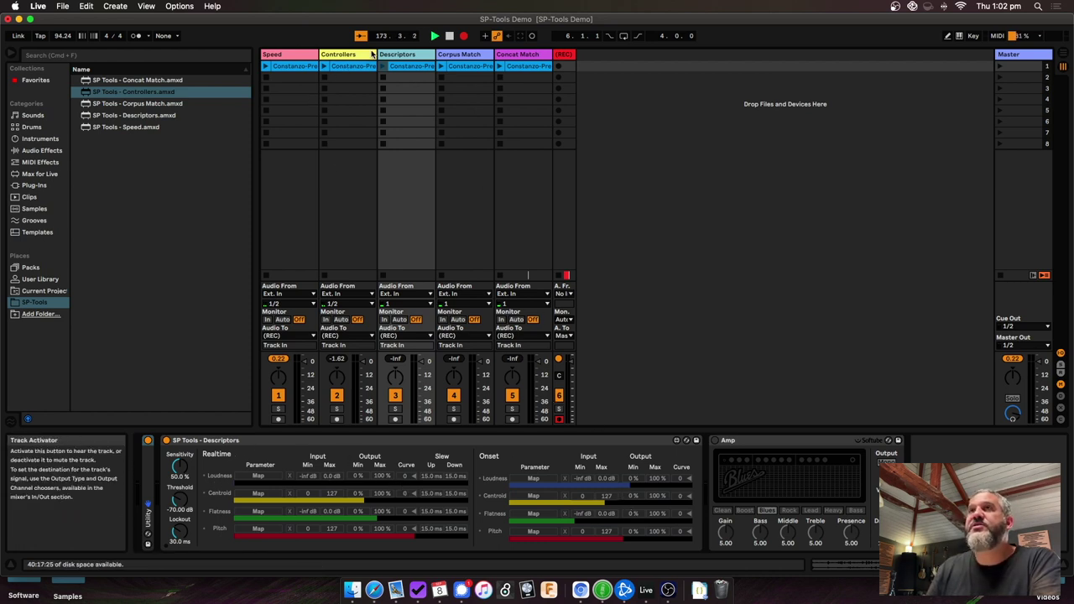
# Play the Descriptors clip, drop Lockout to 0 ms, then undo it back to 30.0 ms
pyautogui.click(382, 66)
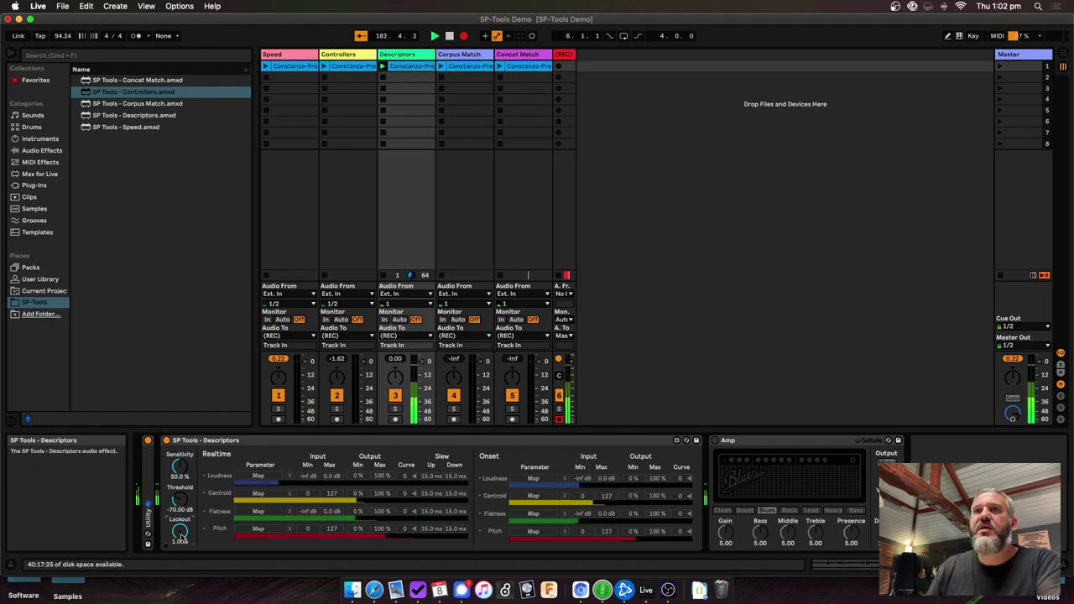
pyautogui.moveTo(178, 533); pyautogui.dragTo(179, 550)
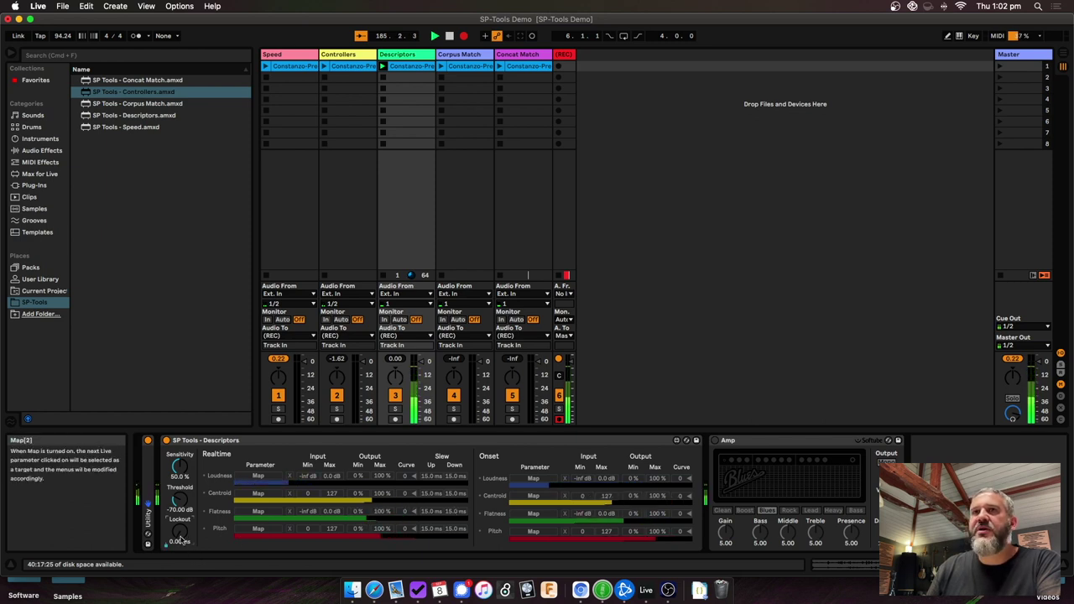
pyautogui.press('super+z')
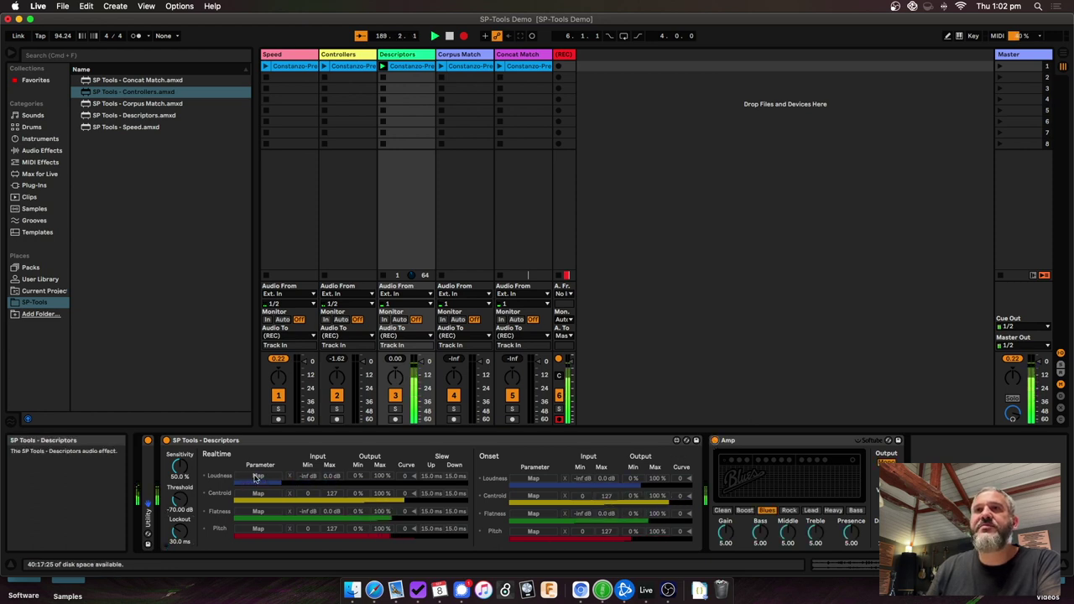
# Map Realtime Loudness to Amp Gain and four other rows to Bass, Middle, Treble and Presence
pyautogui.click(258, 477)
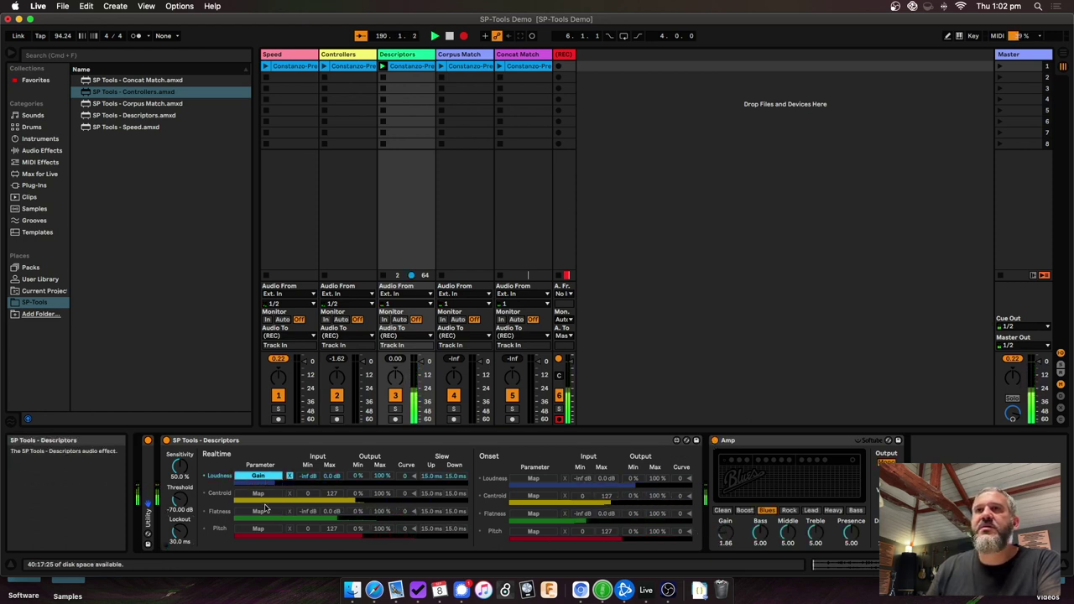
pyautogui.click(273, 494)
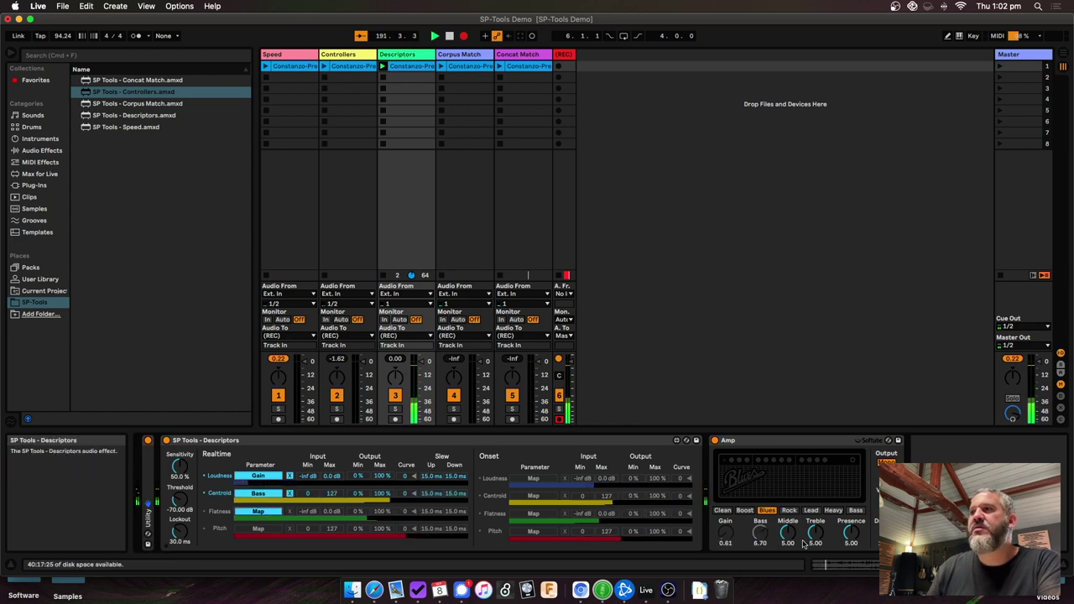
pyautogui.click(788, 536)
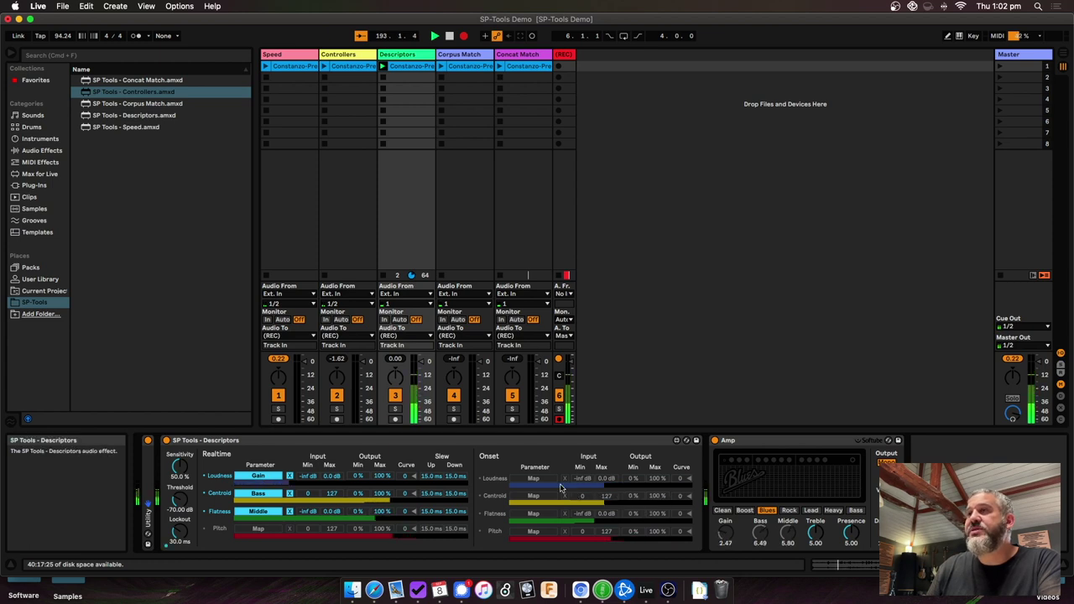
pyautogui.click(533, 478)
pyautogui.click(816, 535)
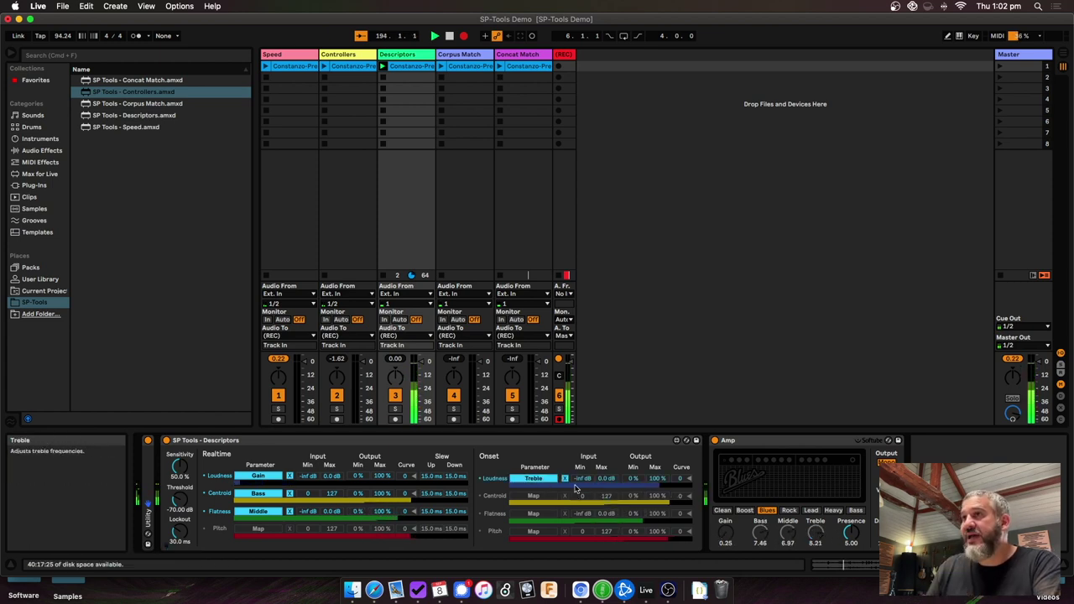
pyautogui.click(533, 496)
pyautogui.click(852, 536)
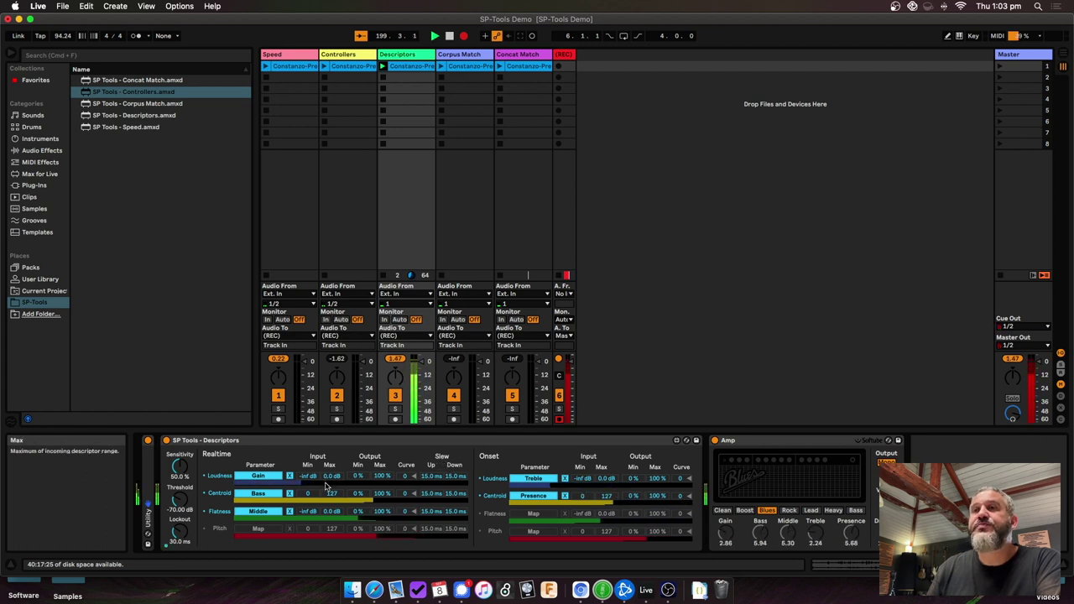
# Remove the Treble, Presence, Middle and Bass mappings, leaving only Loudness on Gain
pyautogui.click(565, 478)
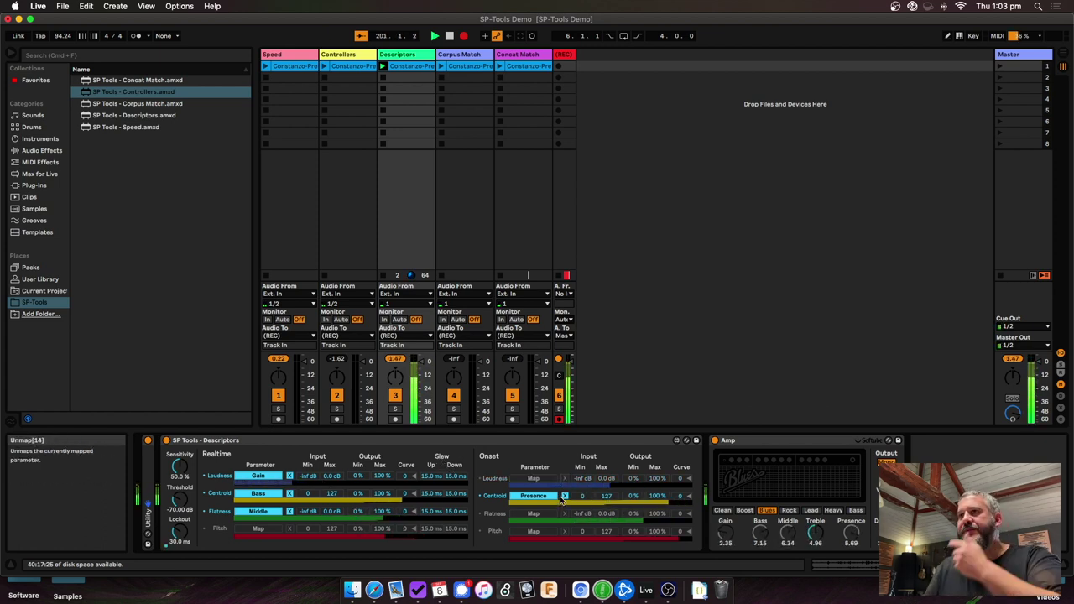
pyautogui.click(564, 496)
pyautogui.click(289, 512)
pyautogui.click(290, 494)
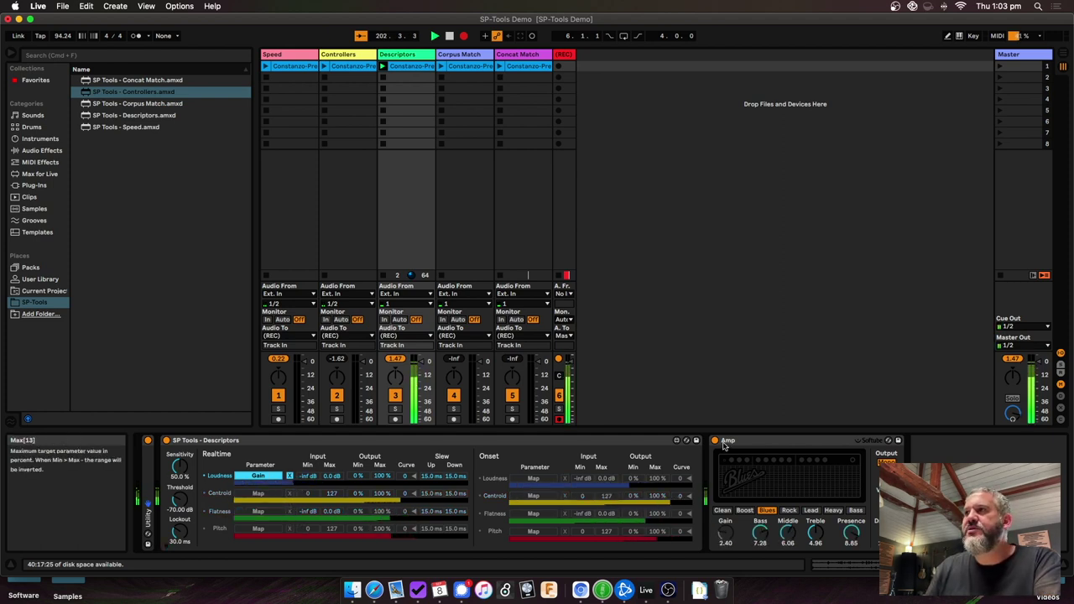
# Switch the Amp off, relaunch the Descriptors clip, and set Loudness input max -53 dB, output min 51 %
pyautogui.press('0')
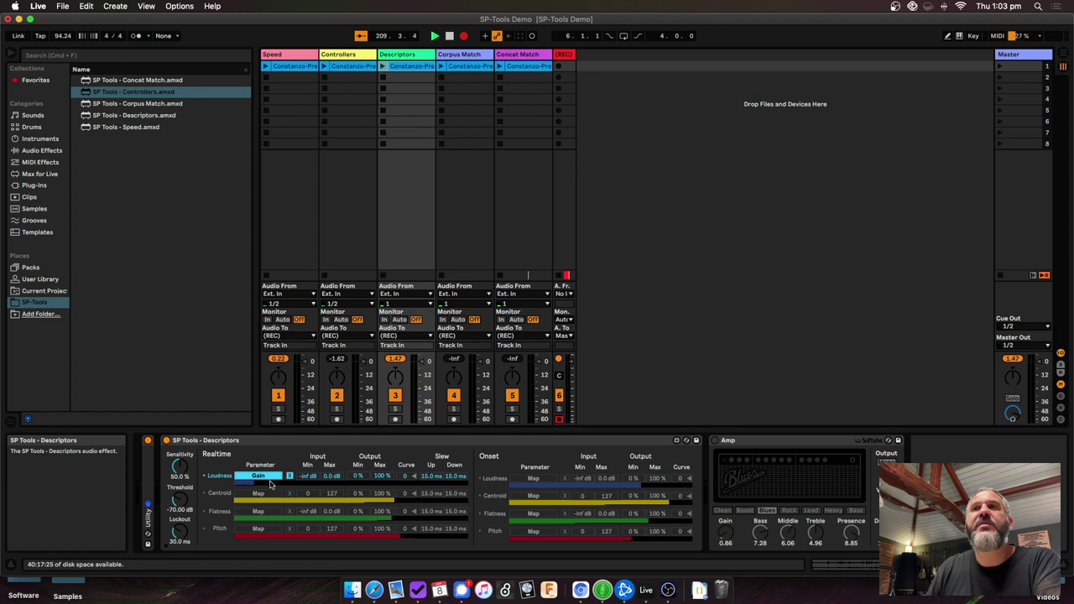
pyautogui.click(383, 67)
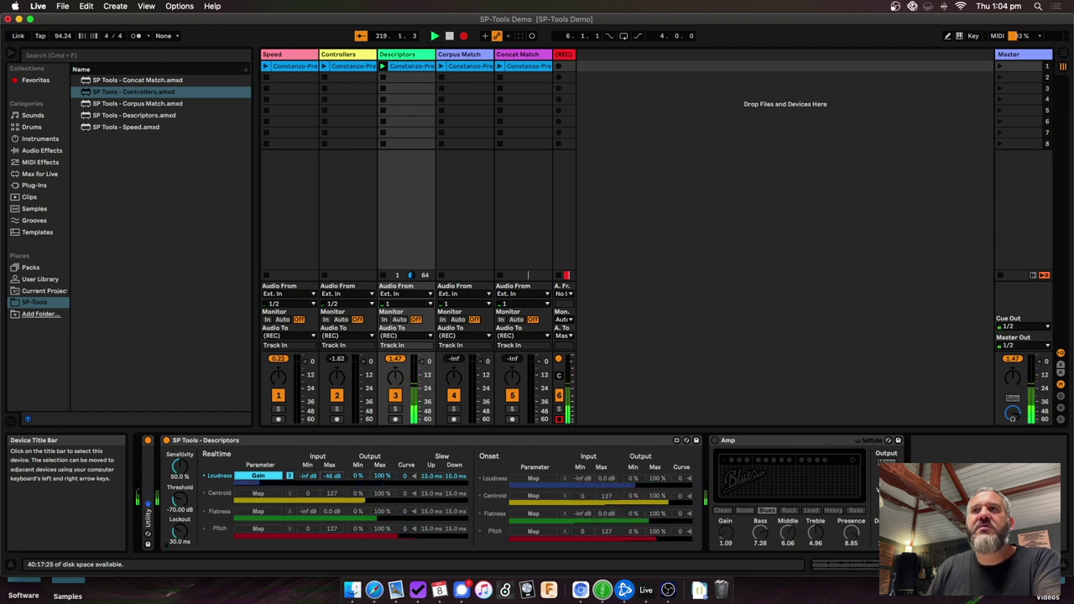
pyautogui.moveTo(333, 475); pyautogui.dragTo(334, 487)
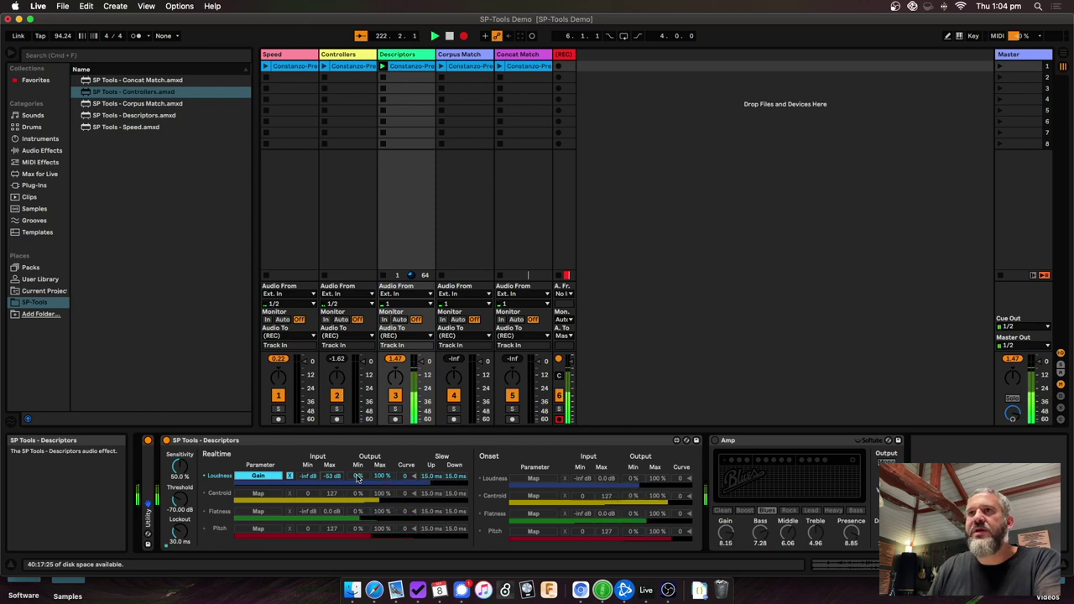
pyautogui.moveTo(365, 481)
pyautogui.mouseDown()
pyautogui.moveTo(389, 479)
pyautogui.moveTo(382, 453)
pyautogui.moveTo(356, 469)
pyautogui.mouseUp()
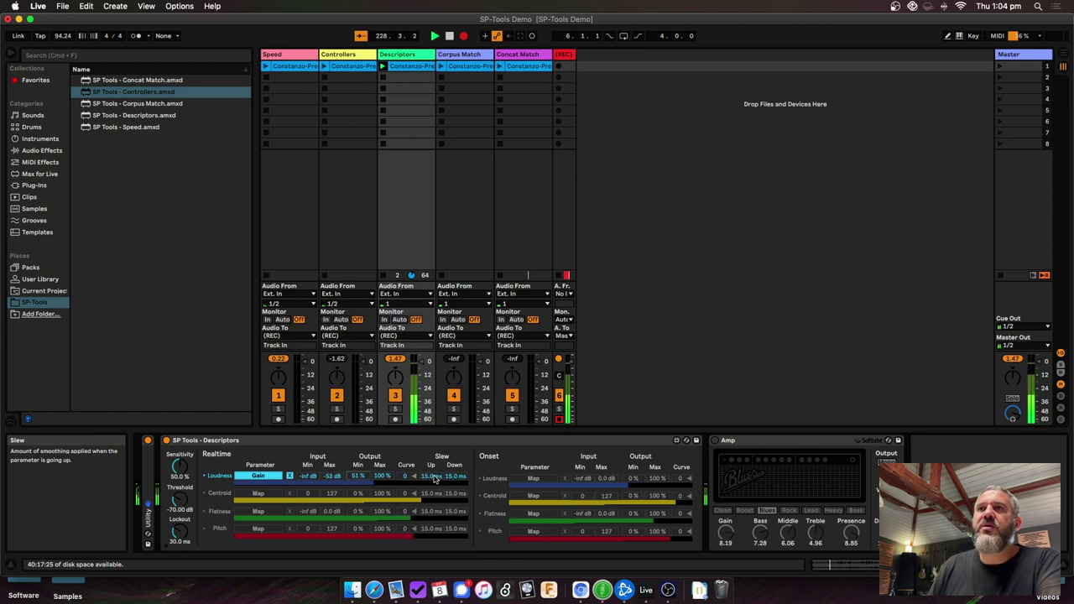
# Set Loudness slew up to about 62 ms and slew down to 80 ms, and cap Output Max at 91 %
pyautogui.moveTo(439, 479); pyautogui.dragTo(438, 537)
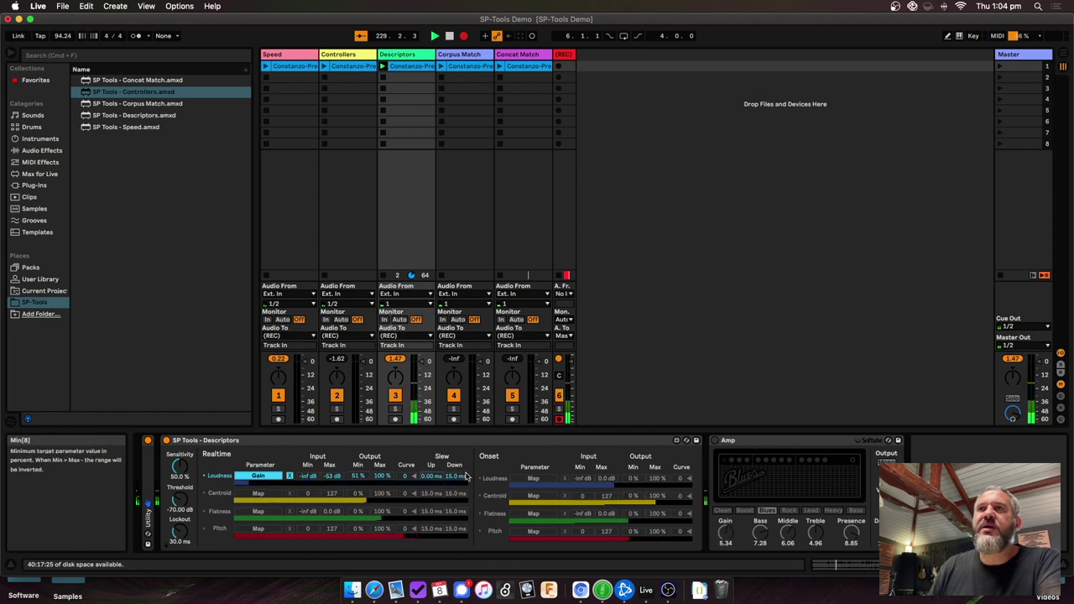
pyautogui.moveTo(454, 475); pyautogui.dragTo(454, 424)
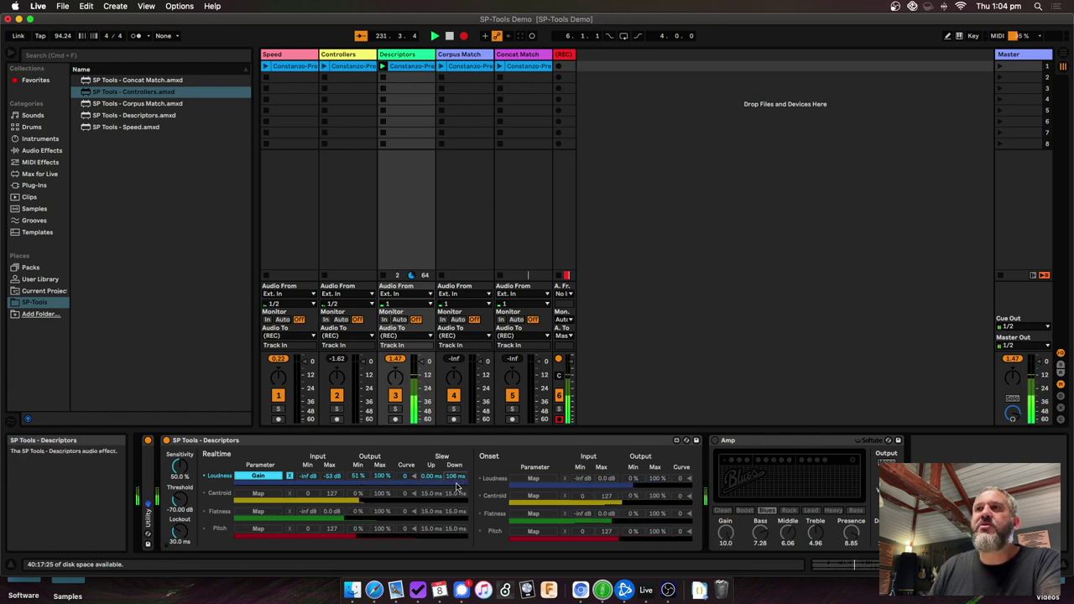
pyautogui.moveTo(456, 485); pyautogui.dragTo(455, 537)
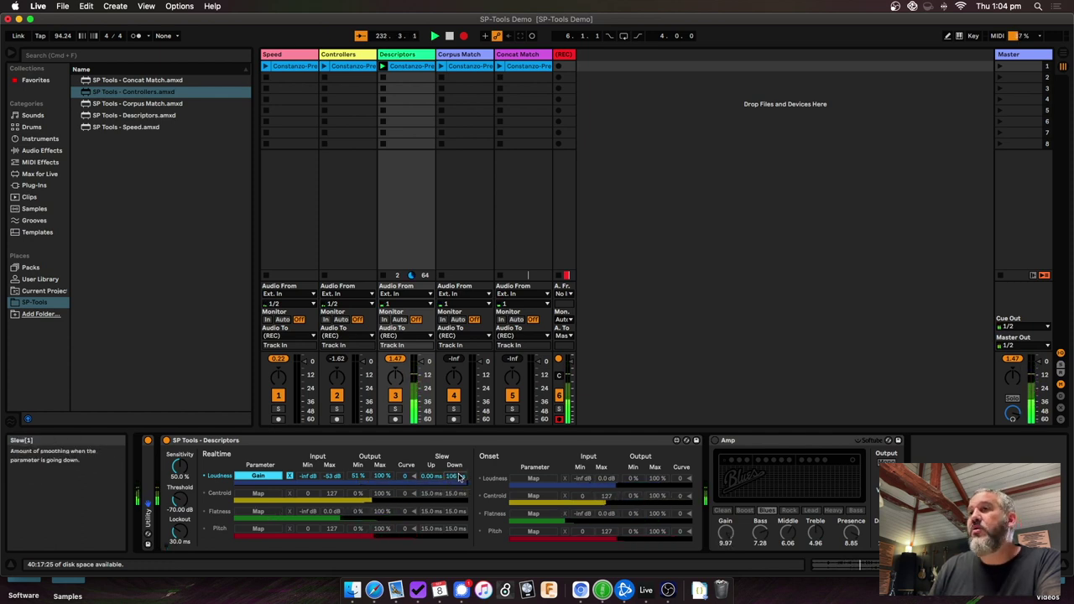
pyautogui.moveTo(435, 476); pyautogui.dragTo(435, 434)
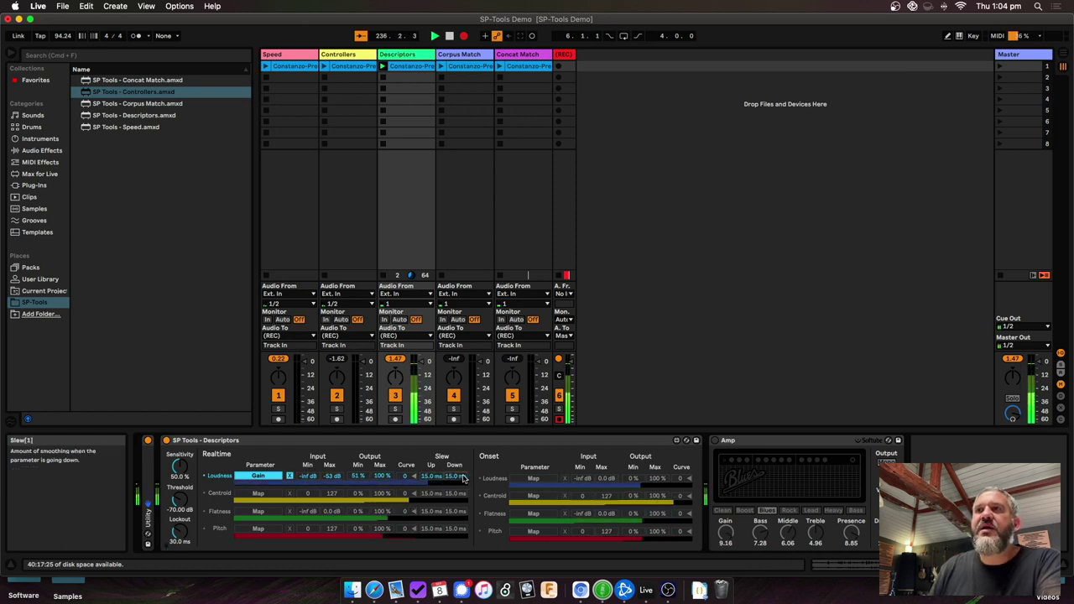
pyautogui.moveTo(463, 479); pyautogui.dragTo(438, 454)
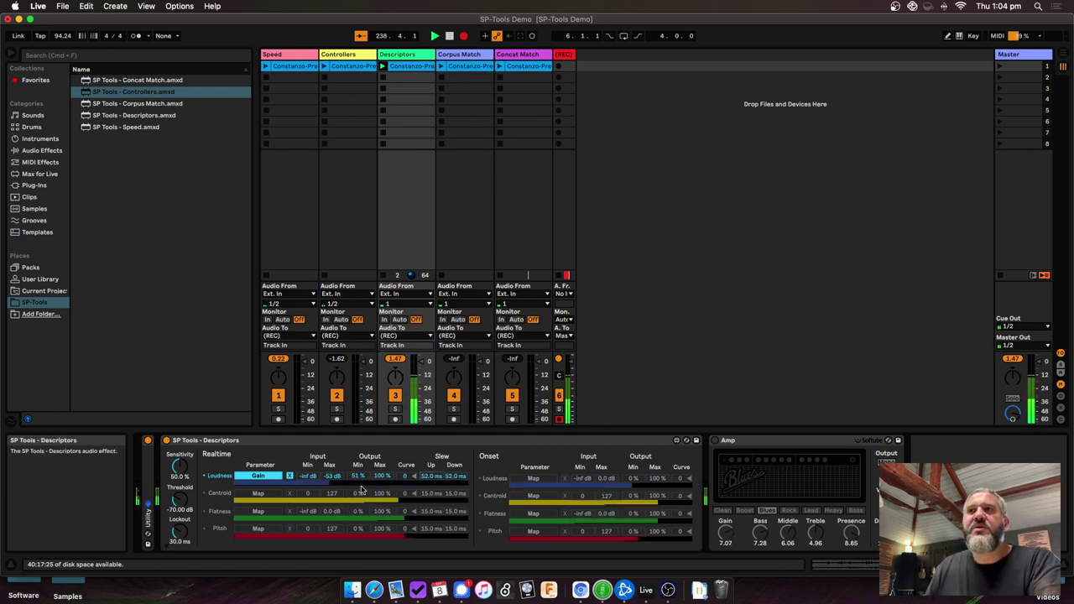
pyautogui.moveTo(460, 478); pyautogui.dragTo(460, 452)
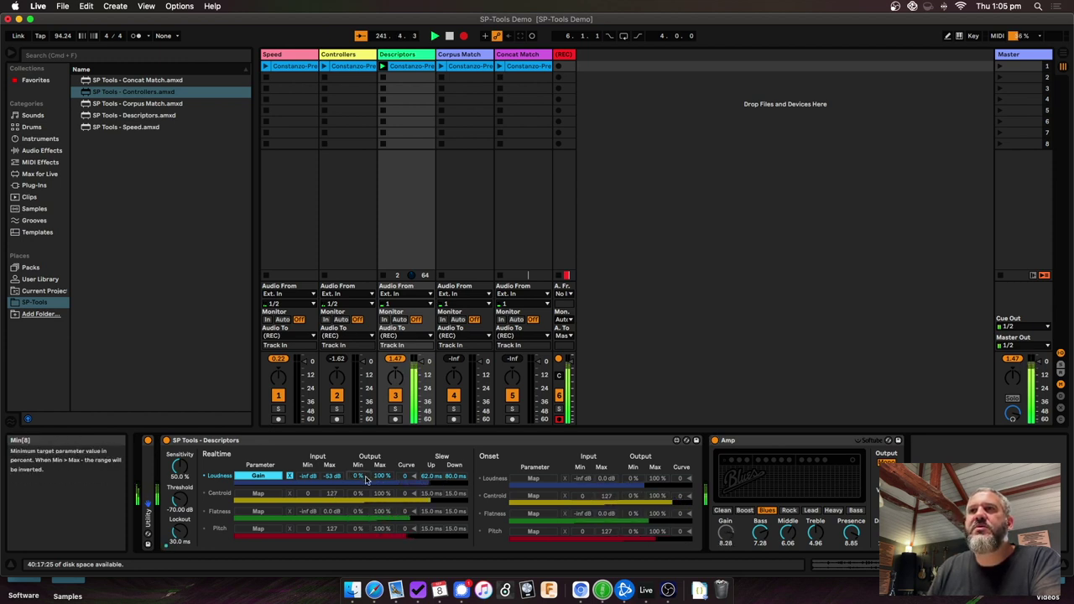
pyautogui.moveTo(382, 476); pyautogui.dragTo(382, 483)
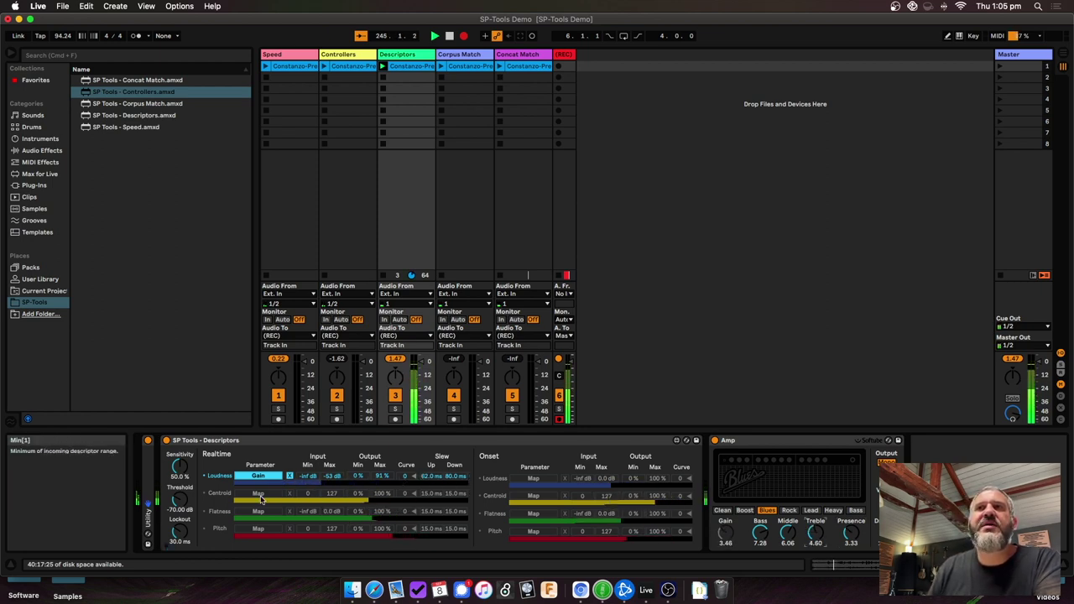
# Map Realtime Centroid to the Amp's Bass and narrow its input range to 64–96
pyautogui.click(257, 495)
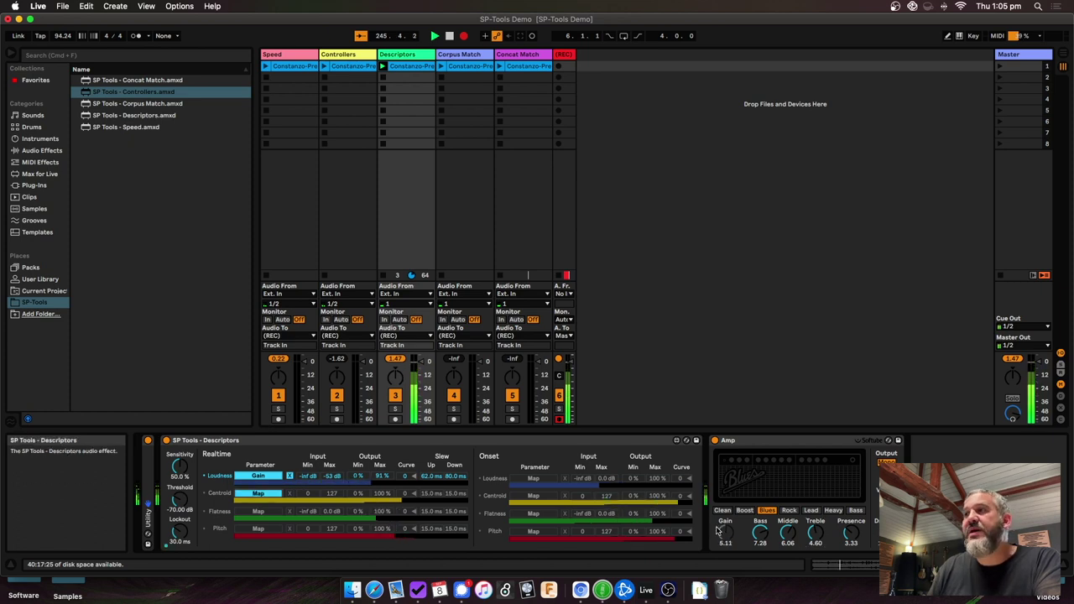
pyautogui.click(760, 531)
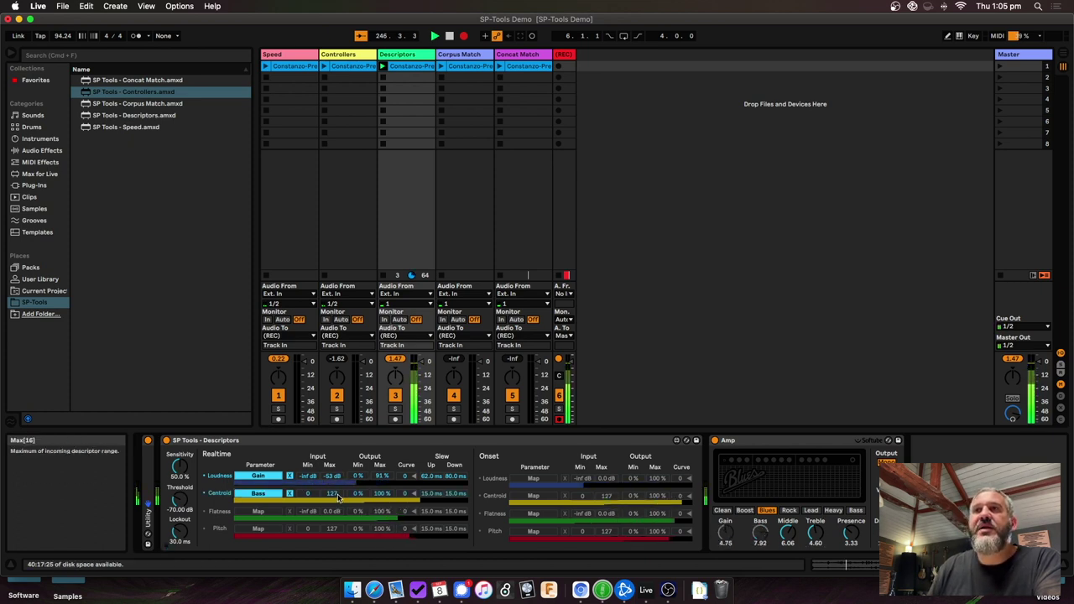
pyautogui.moveTo(307, 492)
pyautogui.mouseDown()
pyautogui.moveTo(309, 470)
pyautogui.moveTo(309, 483)
pyautogui.mouseUp()
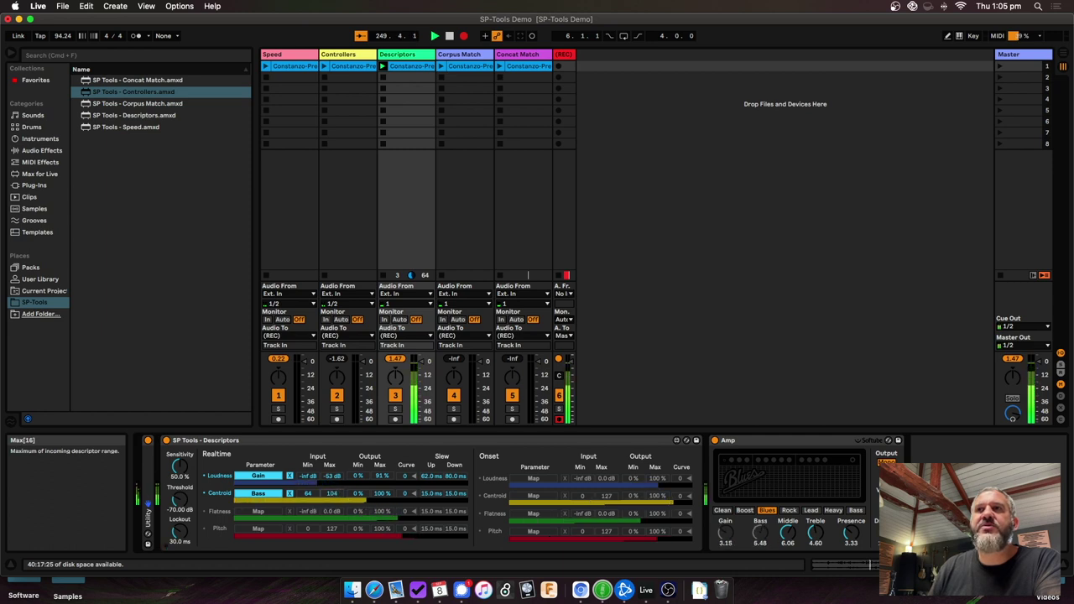
pyautogui.moveTo(336, 497); pyautogui.dragTo(333, 500)
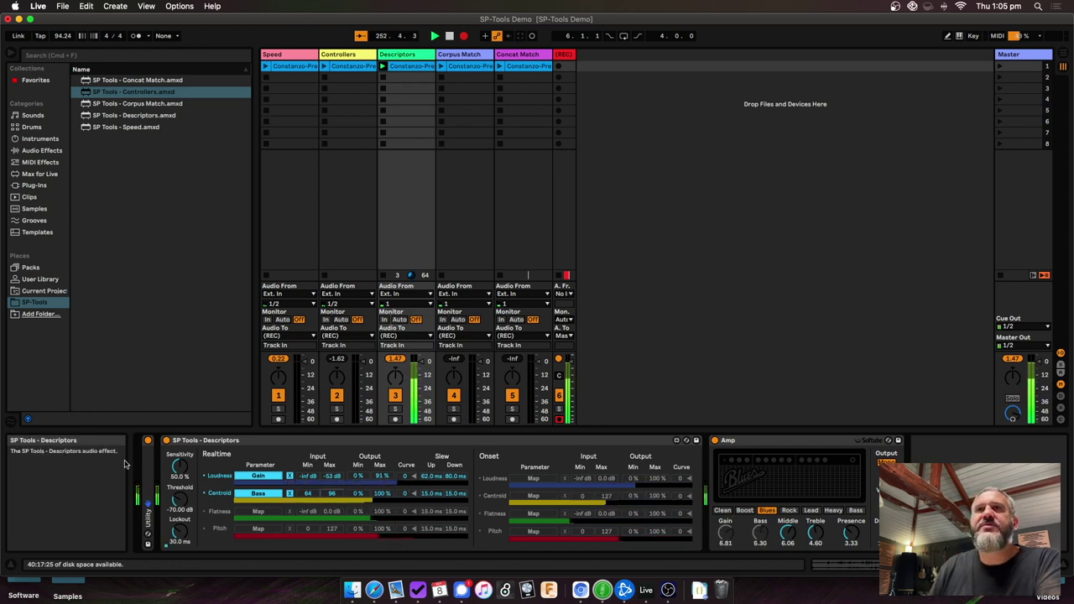
# Clear the Loudness-to-Gain and Centroid-to-Bass mappings, then switch the Amp off
pyautogui.click(360, 57)
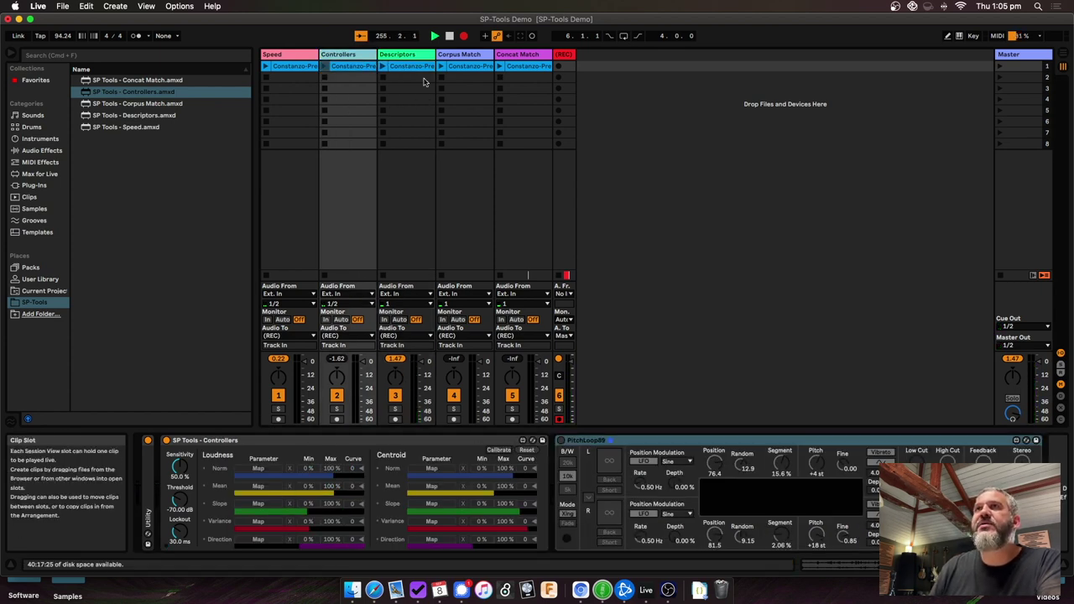
pyautogui.click(427, 67)
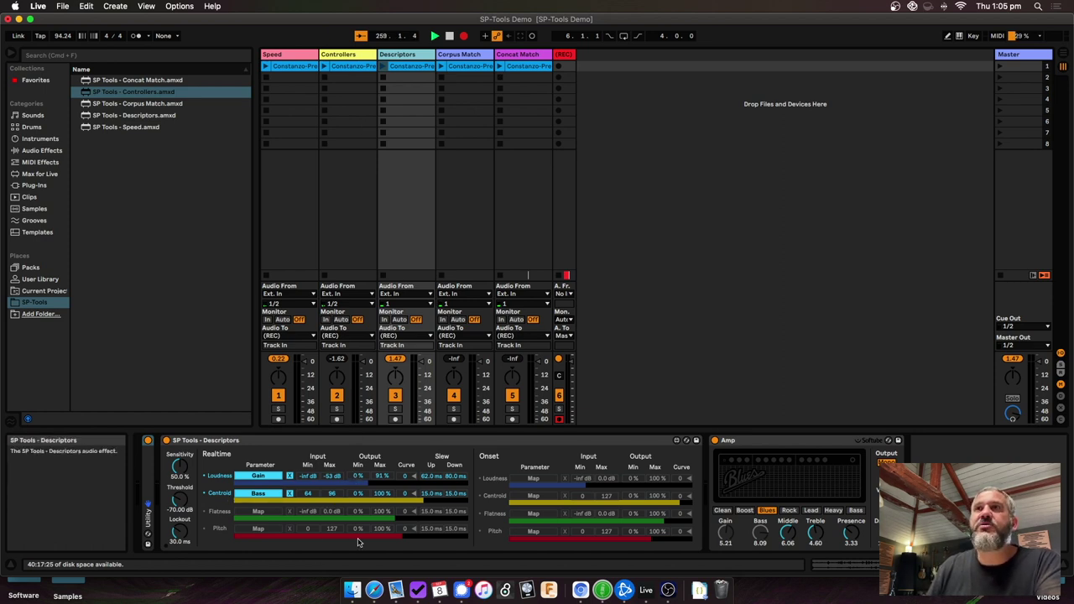
pyautogui.click(290, 476)
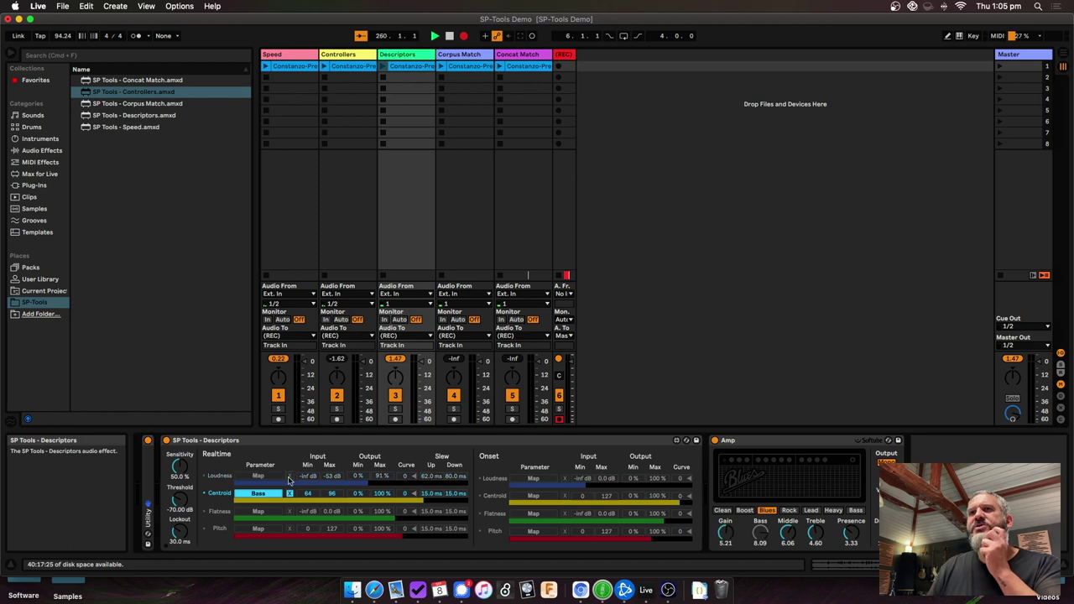
pyautogui.click(288, 493)
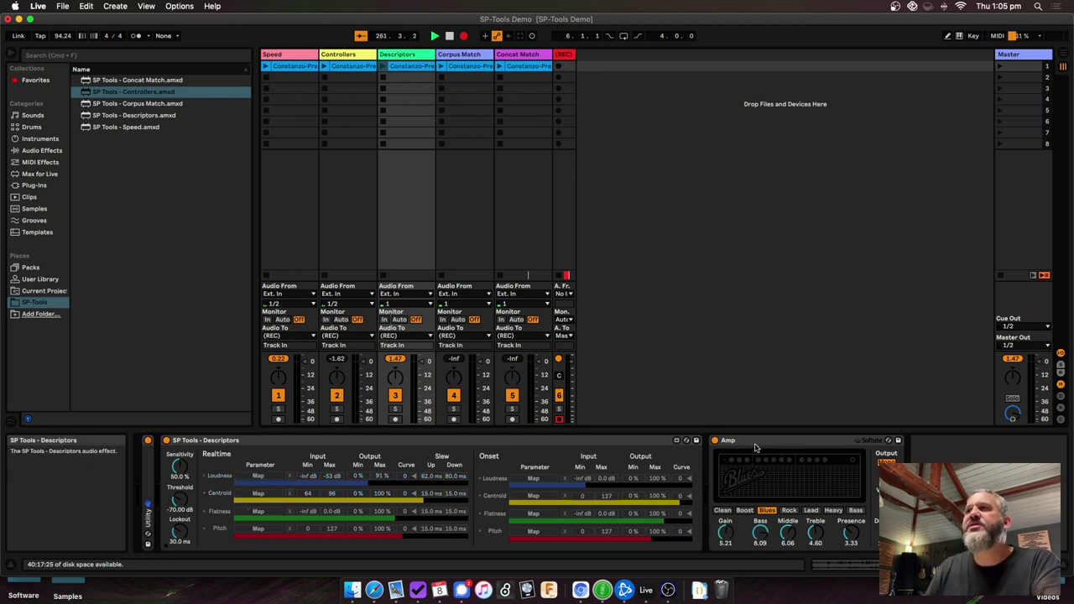
pyautogui.click(714, 440)
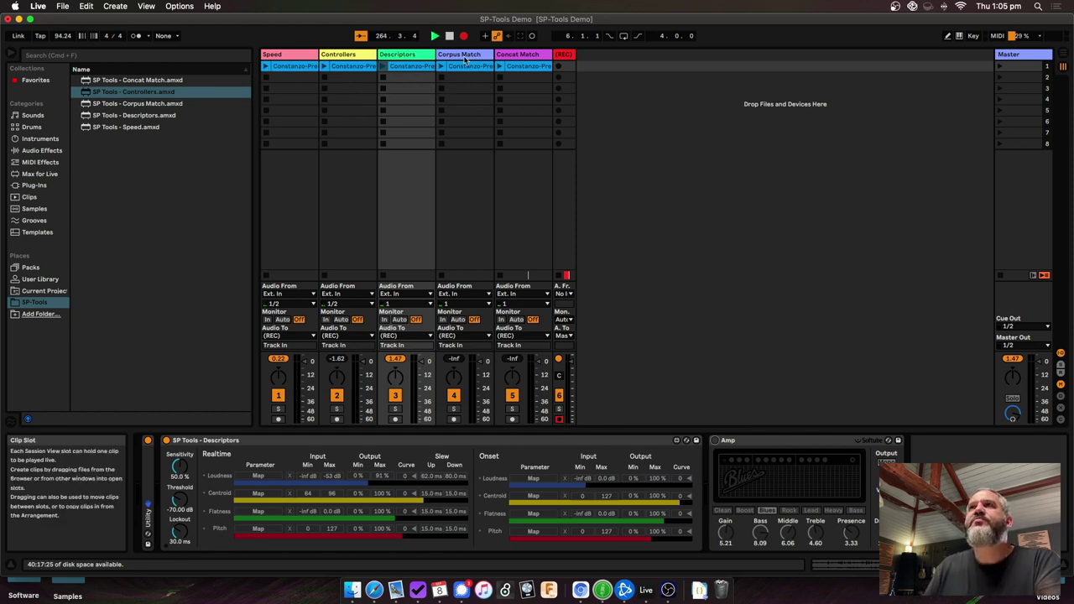
# Switch between the Corpus Match and Concat Match tracks, ending on the Corpus Match device
pyautogui.click(466, 55)
pyautogui.click(511, 55)
pyautogui.click(466, 56)
pyautogui.click(515, 58)
pyautogui.click(476, 55)
pyautogui.click(522, 57)
pyautogui.click(458, 56)
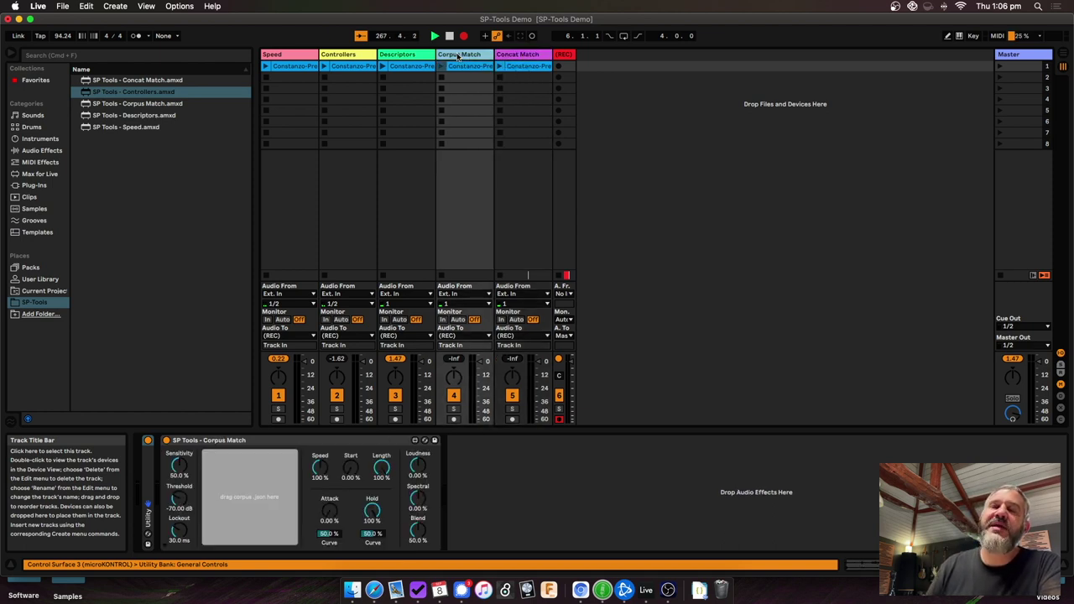
pyautogui.click(528, 59)
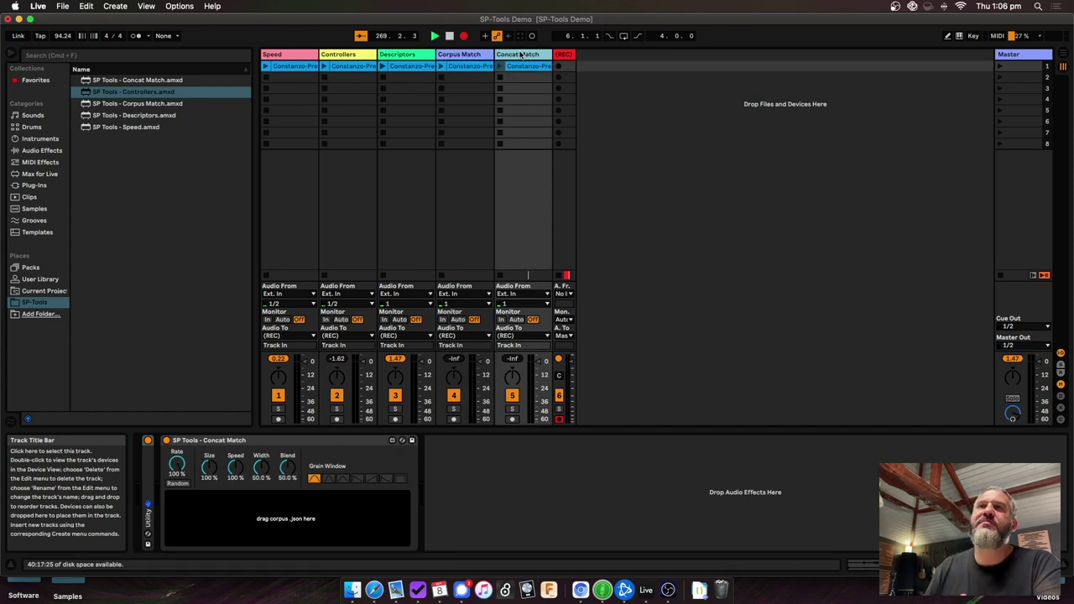
pyautogui.click(472, 55)
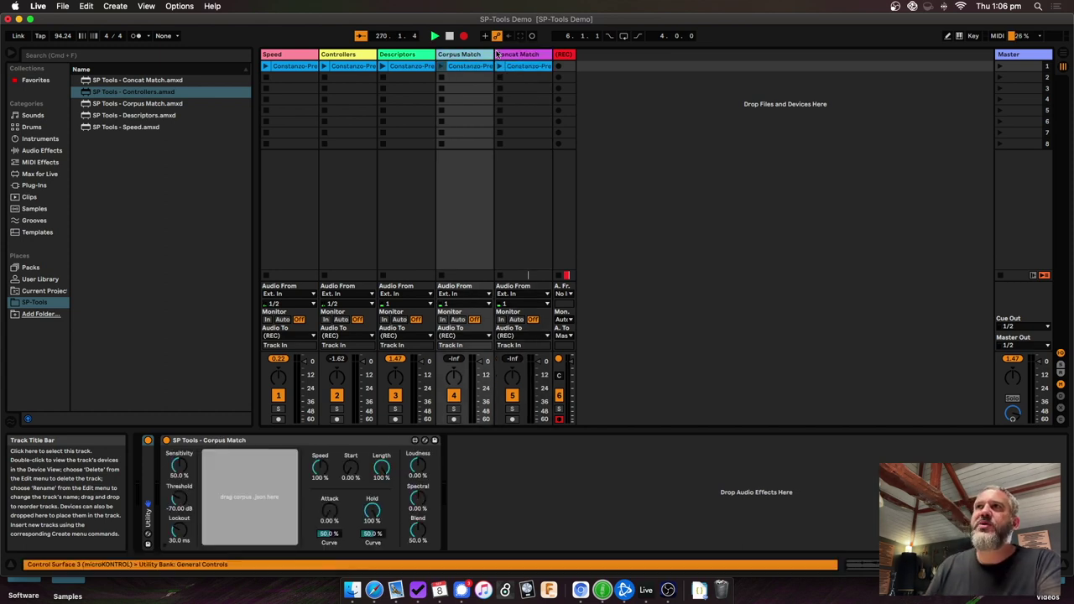
pyautogui.click(522, 55)
pyautogui.click(464, 53)
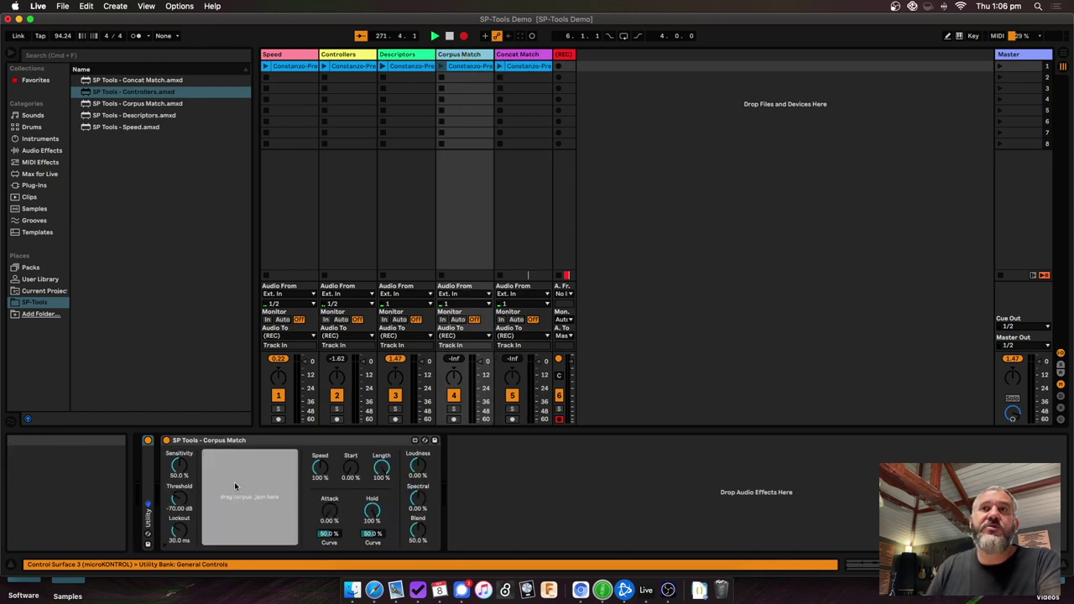
# Drag corpus_china.json from Finder's misc folder onto the Corpus Match device's drop area
pyautogui.press('super+Tab')
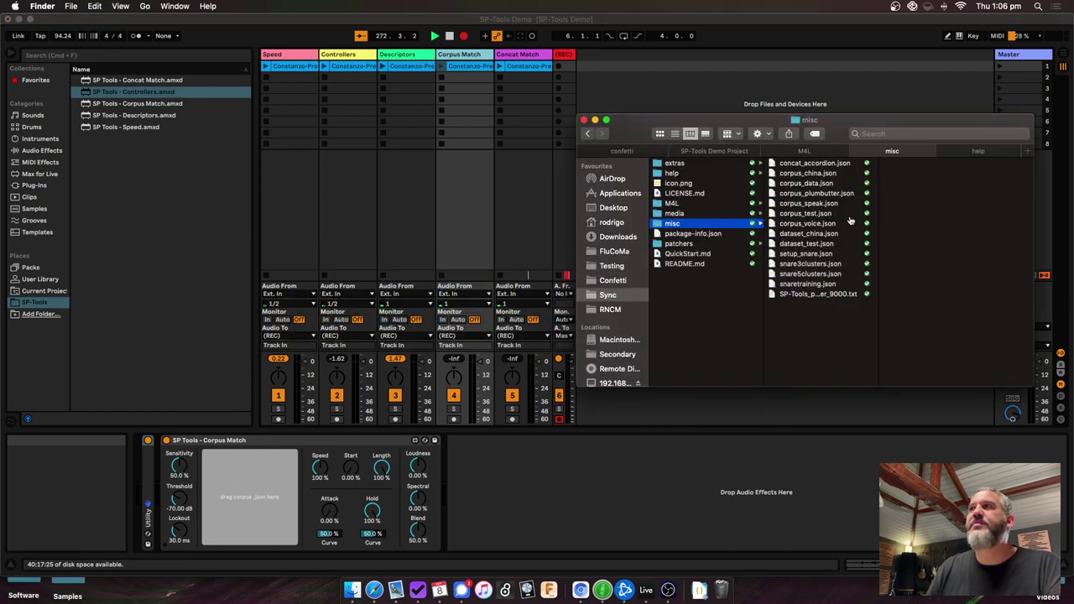
pyautogui.moveTo(878, 117); pyautogui.dragTo(893, 112)
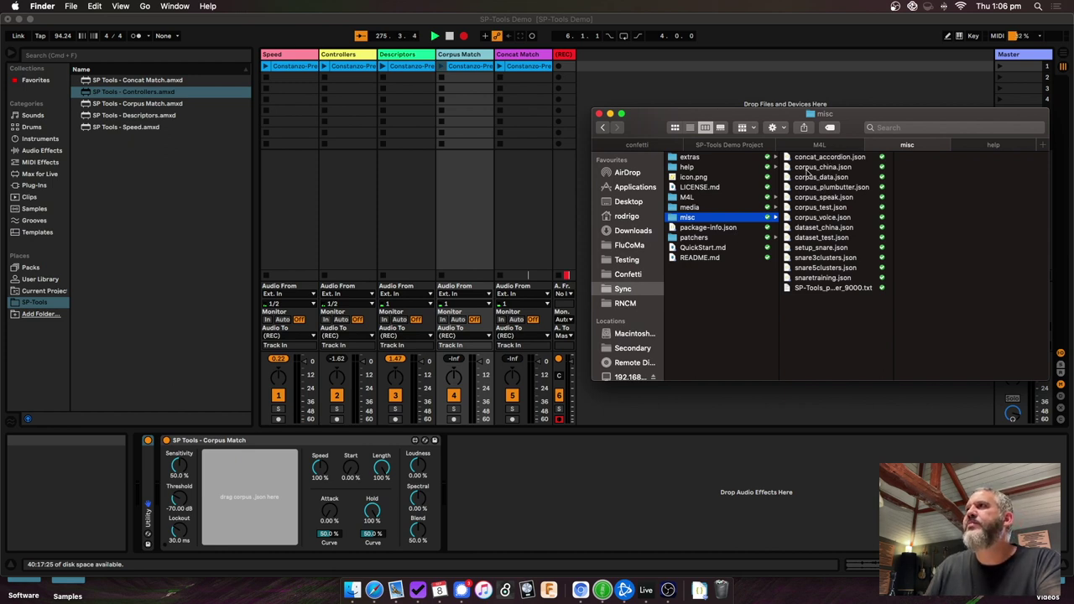
pyautogui.click(822, 168)
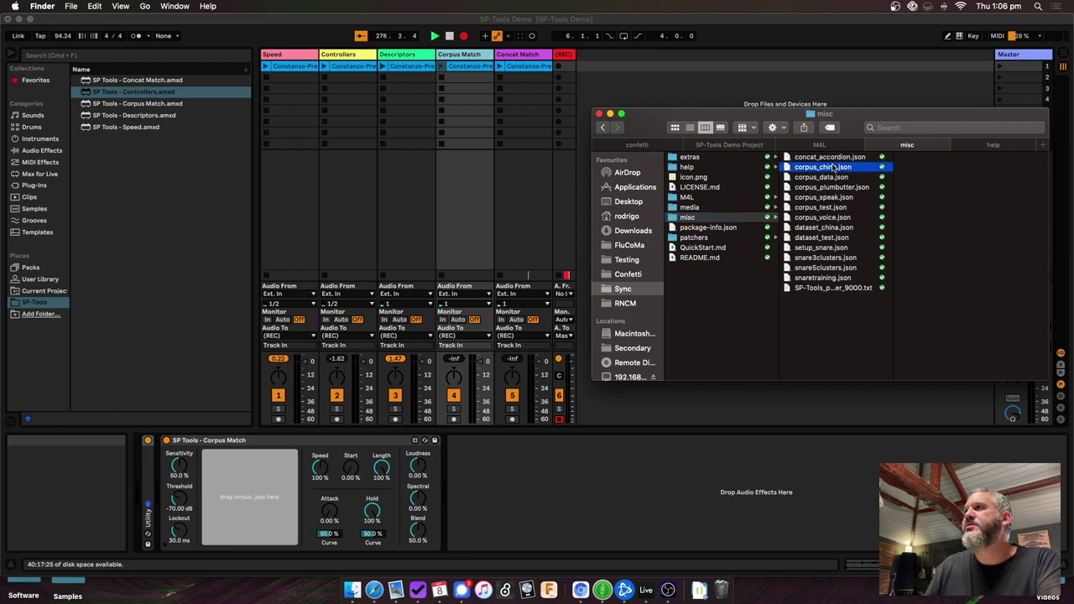
pyautogui.moveTo(827, 168); pyautogui.dragTo(249, 493)
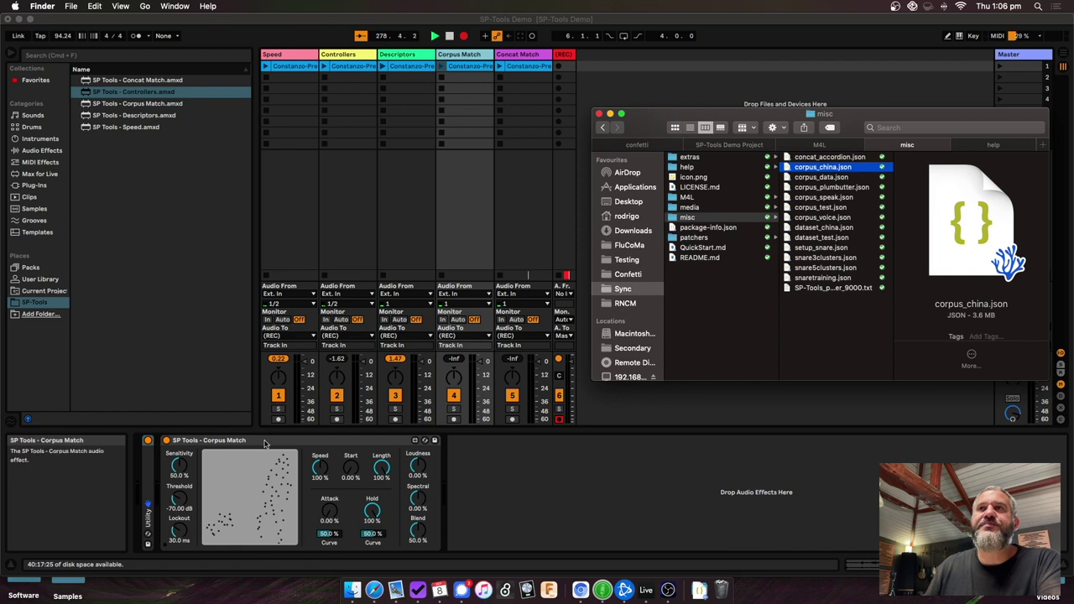
# Launch the snare clip on Corpus Match, lower Blend to about 27 %, then reset it to 50 %
pyautogui.click(592, 17)
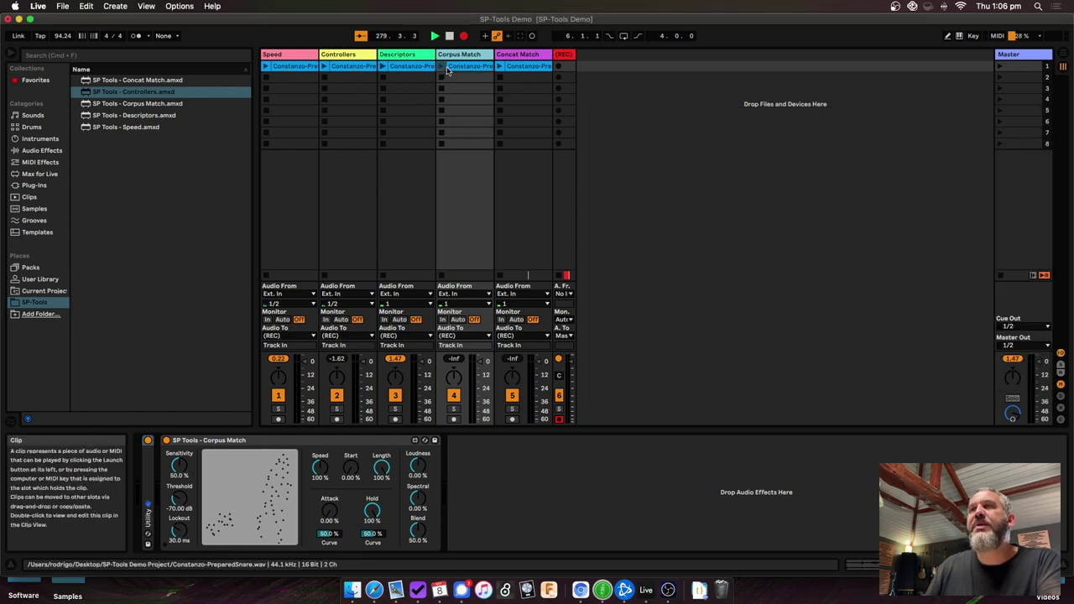
pyautogui.click(441, 66)
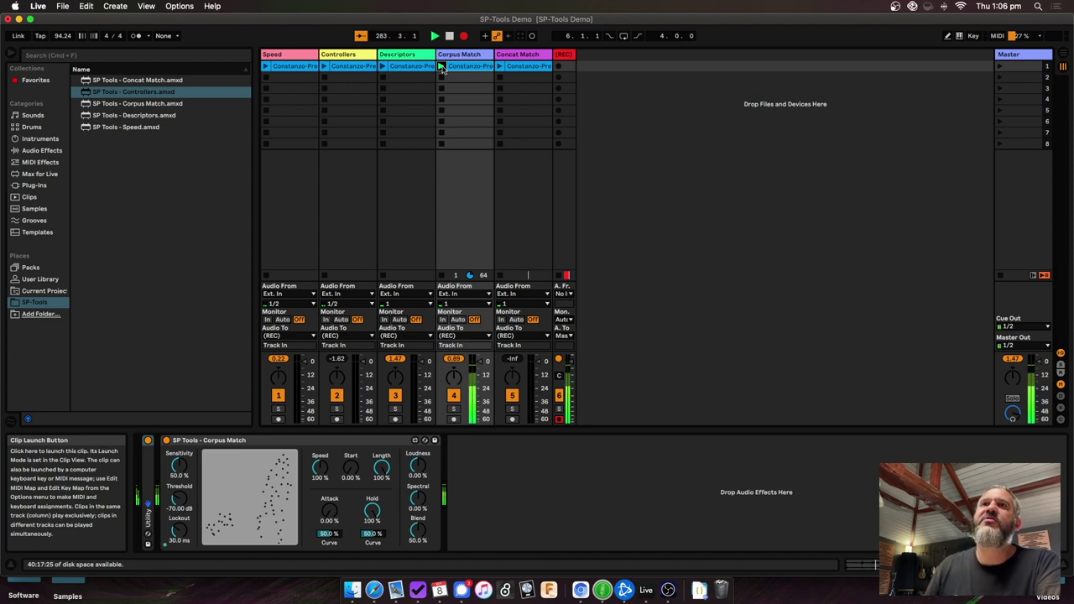
pyautogui.moveTo(417, 529); pyautogui.dragTo(424, 585)
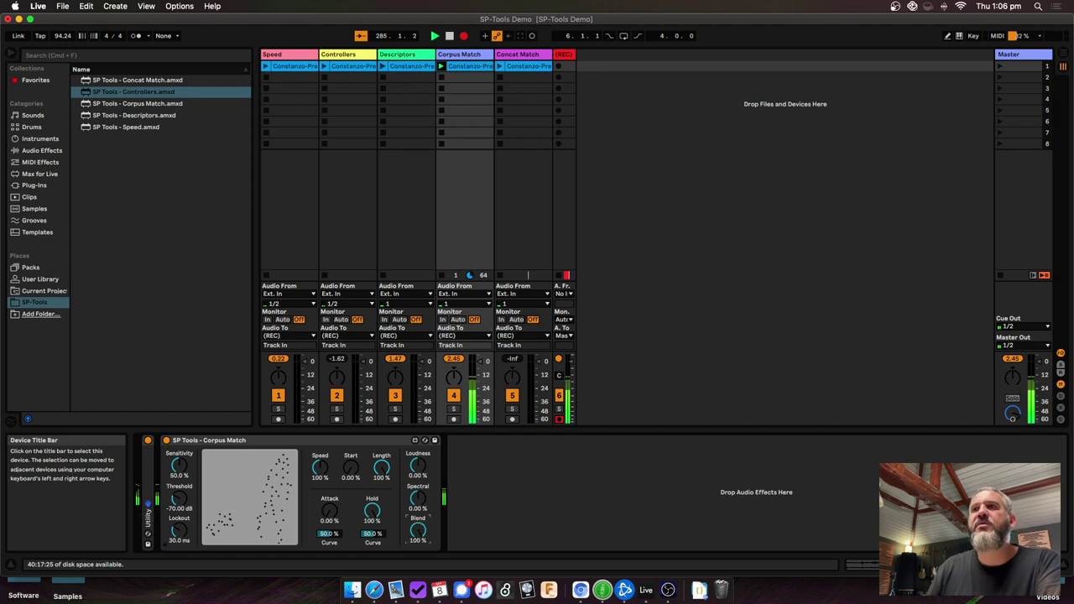
pyautogui.doubleClick(417, 533)
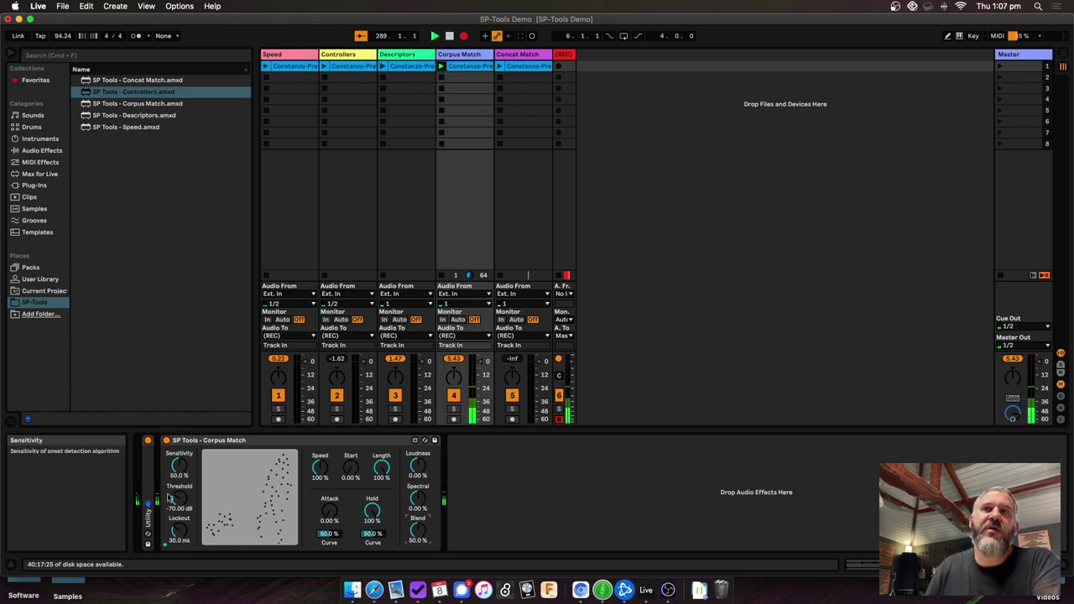
# Try Speed 56.5 %, a shorter Length and Attack 11 %, then reset each to its default
pyautogui.moveTo(320, 466); pyautogui.dragTo(320, 499)
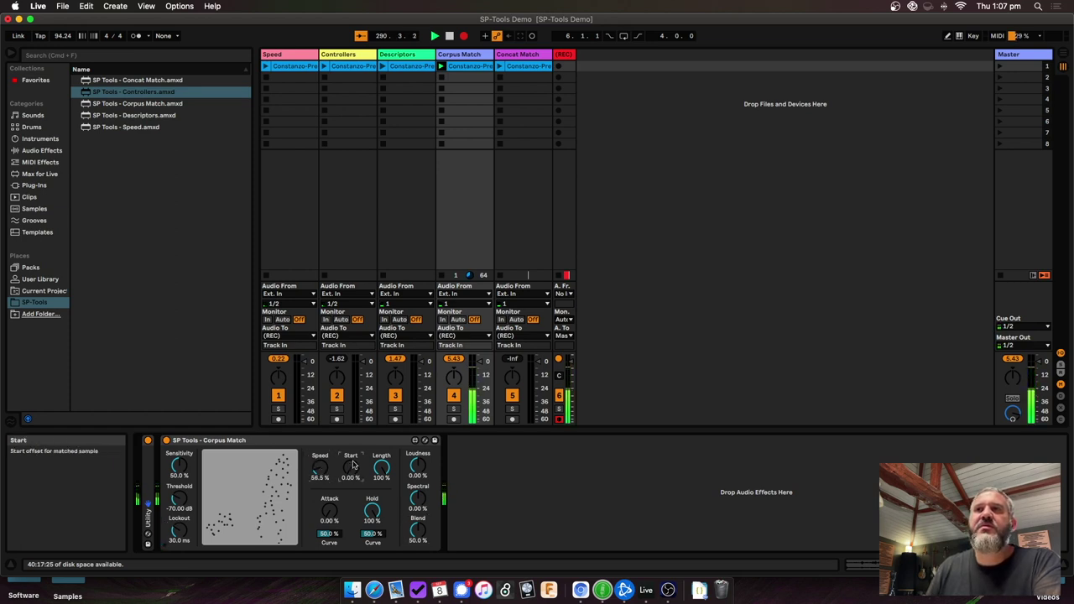
pyautogui.press('Delete')
pyautogui.moveTo(381, 467); pyautogui.dragTo(346, 470)
pyautogui.press('Delete')
pyautogui.click(382, 466)
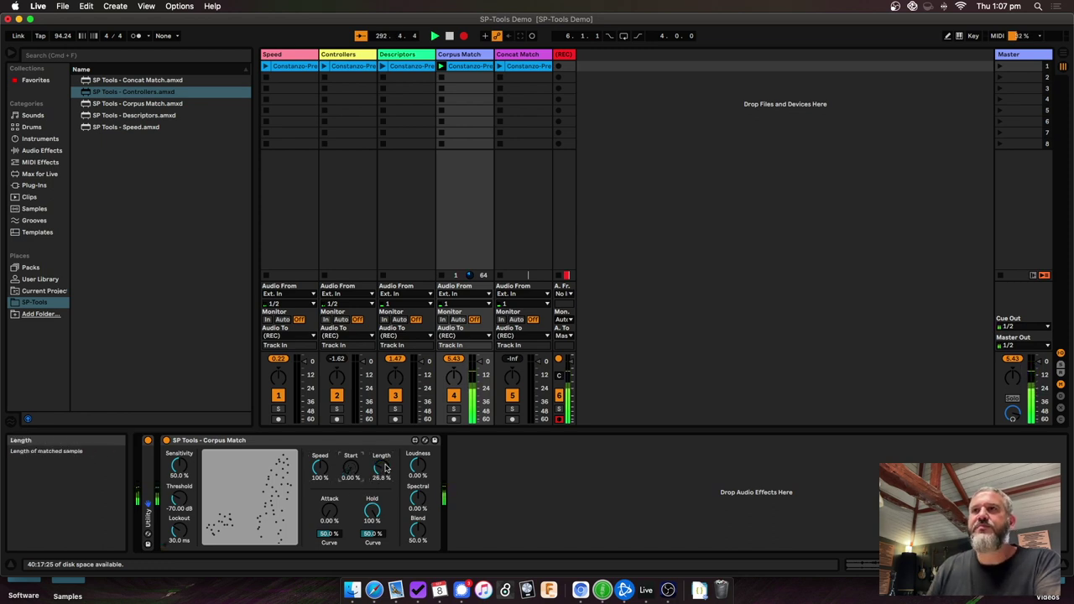
pyautogui.press('Delete')
pyautogui.moveTo(329, 511); pyautogui.dragTo(329, 509)
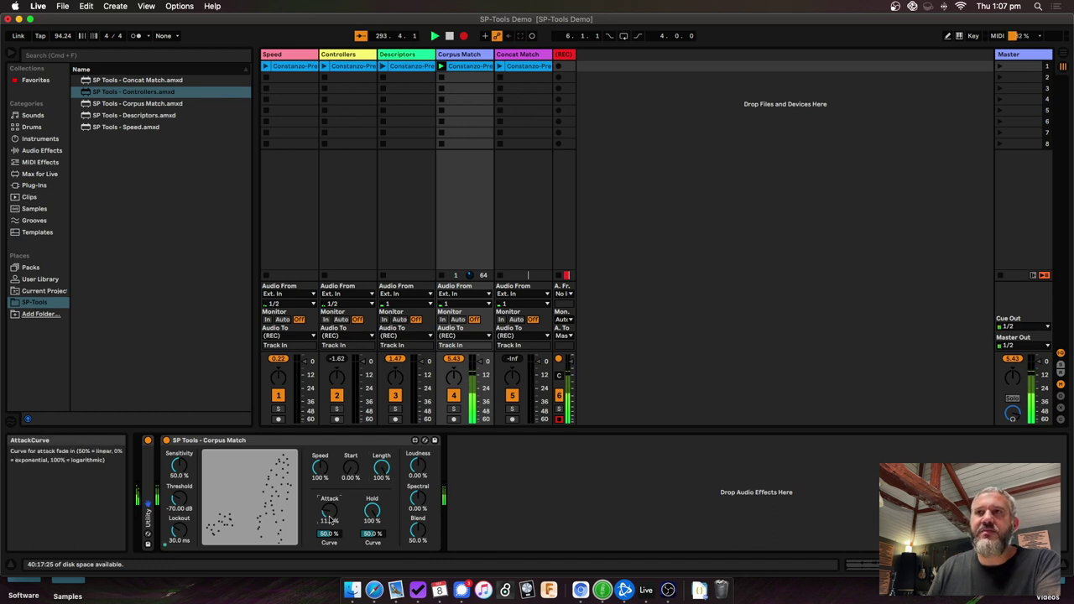
pyautogui.press('Delete')
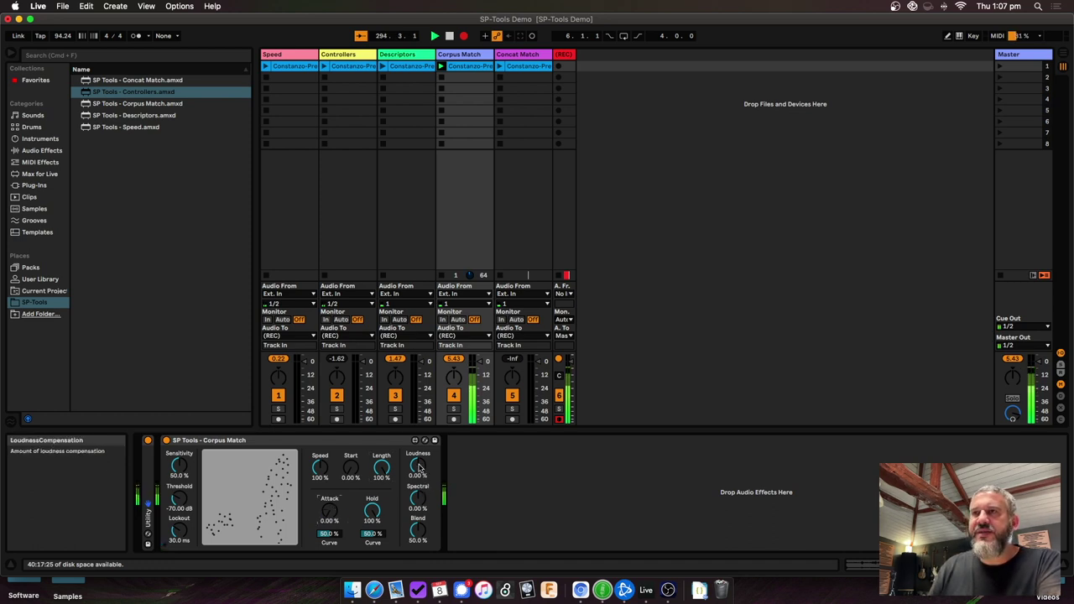
pyautogui.press('Delete')
pyautogui.press('Delete')
pyautogui.press('Delete')
pyautogui.press('Delete')
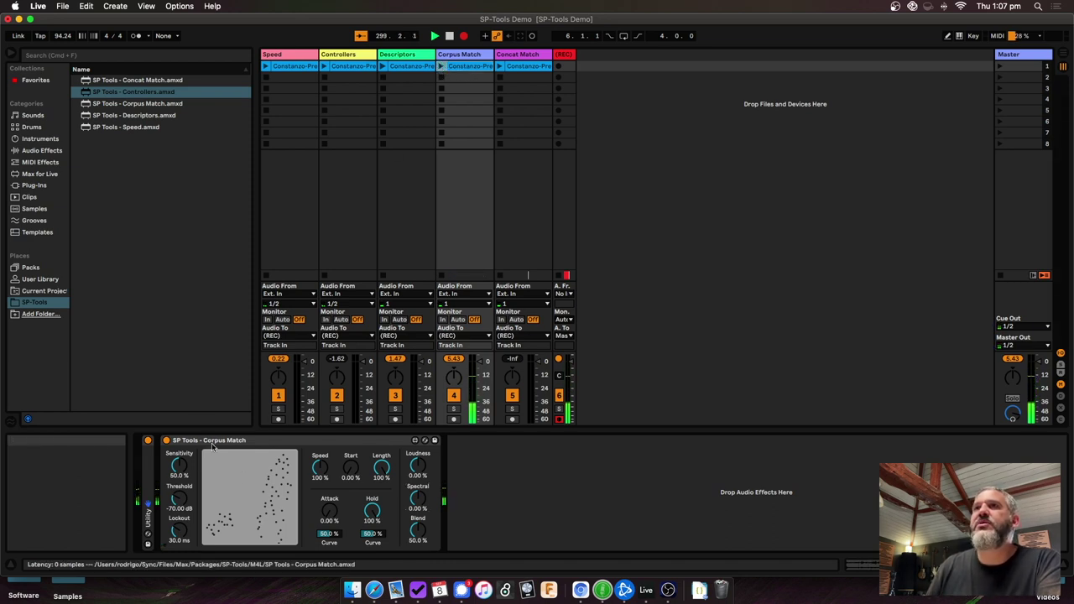
# Select the Corpus Match device
pyautogui.click(258, 441)
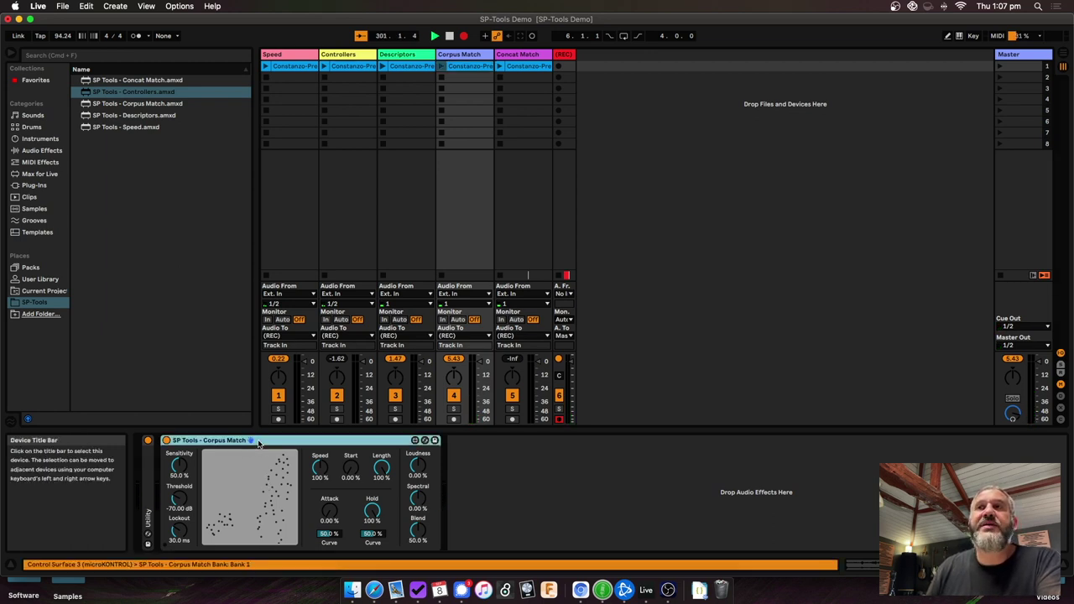
# Load concat_accordion.json from Finder's misc folder into the Concat Match device and return to Live
pyautogui.click(529, 54)
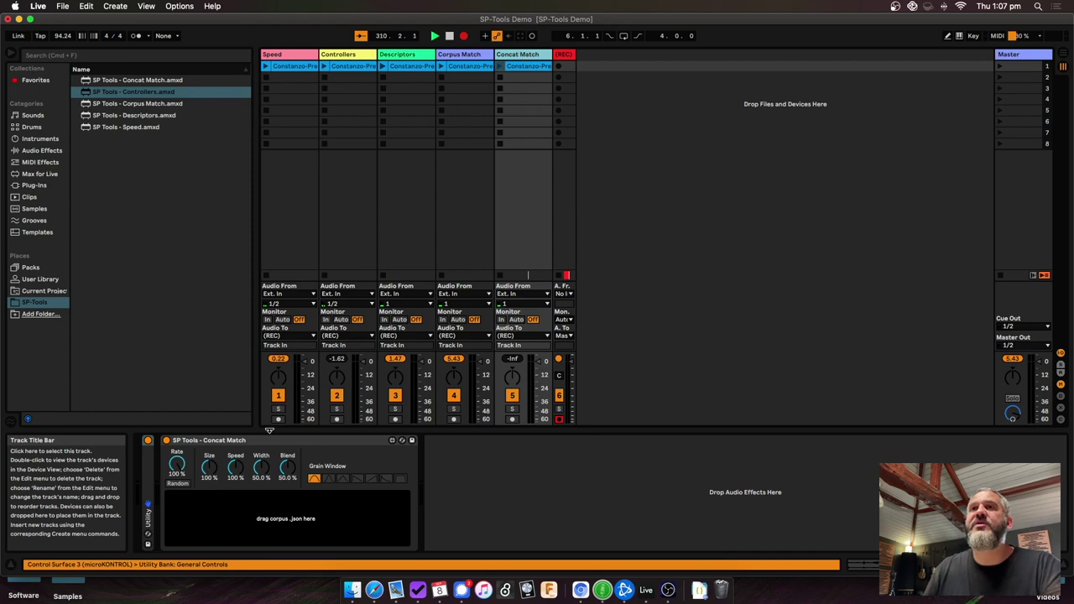
pyautogui.press('super+Tab')
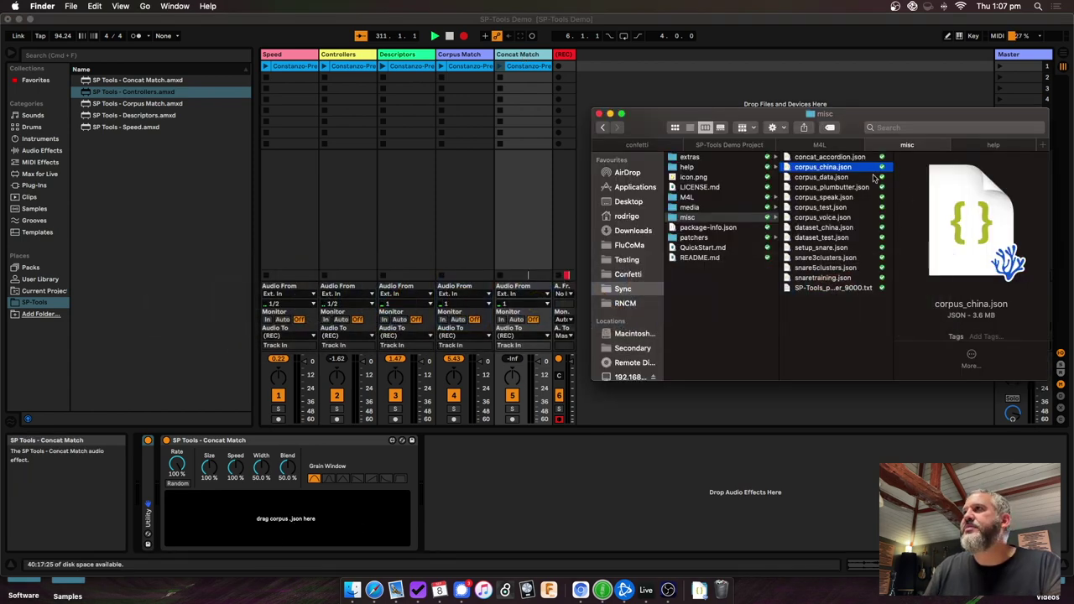
pyautogui.click(806, 157)
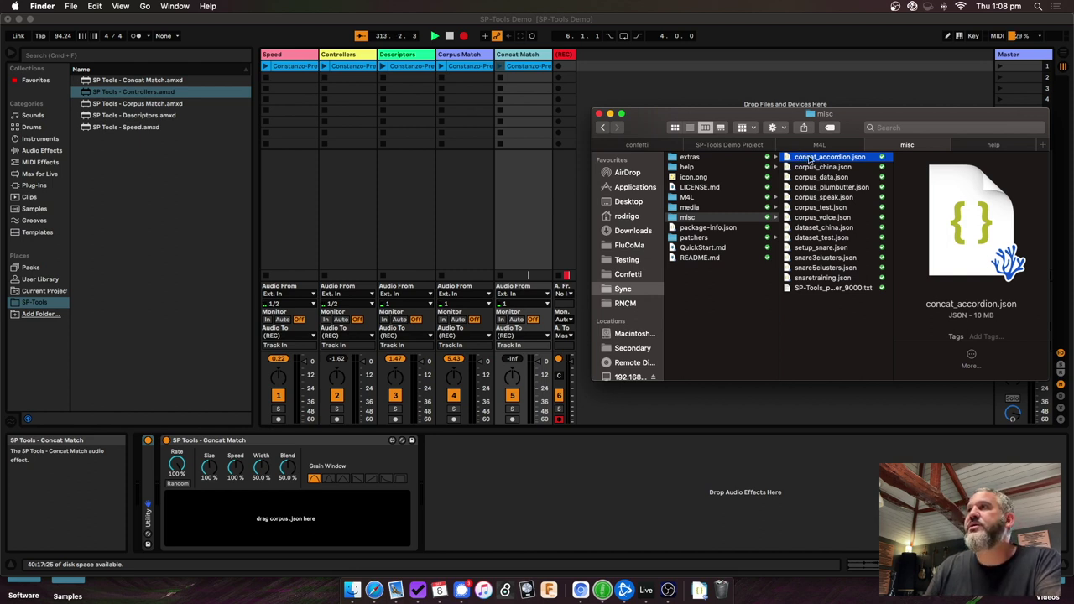
pyautogui.moveTo(810, 159); pyautogui.dragTo(256, 517)
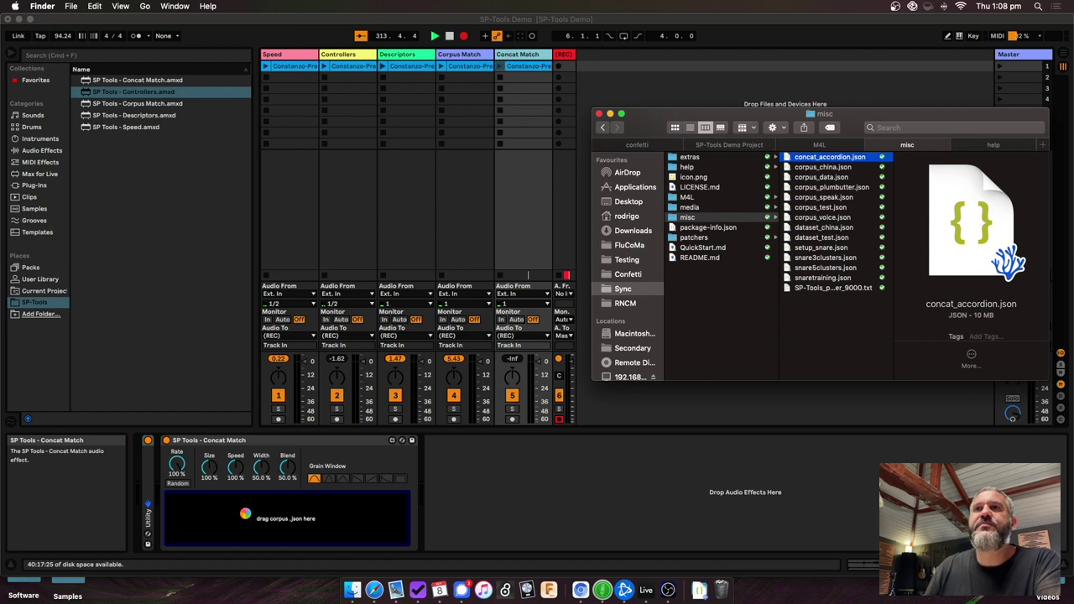
pyautogui.click(285, 495)
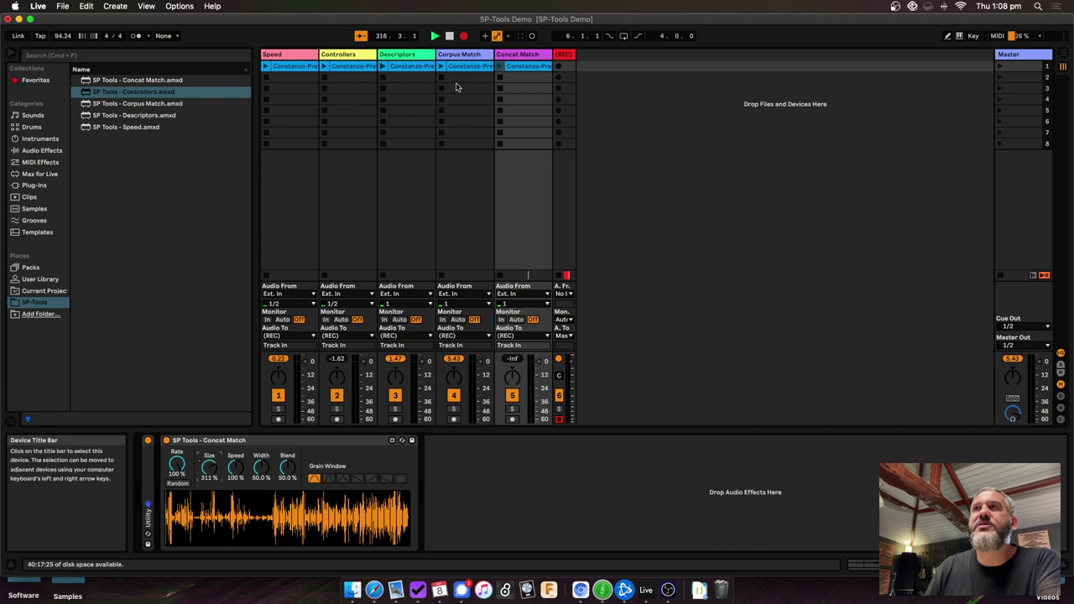
# Launch the Concat Match clip, raise grain Size, lower Rate, change the window and enable Random rate
pyautogui.click(500, 66)
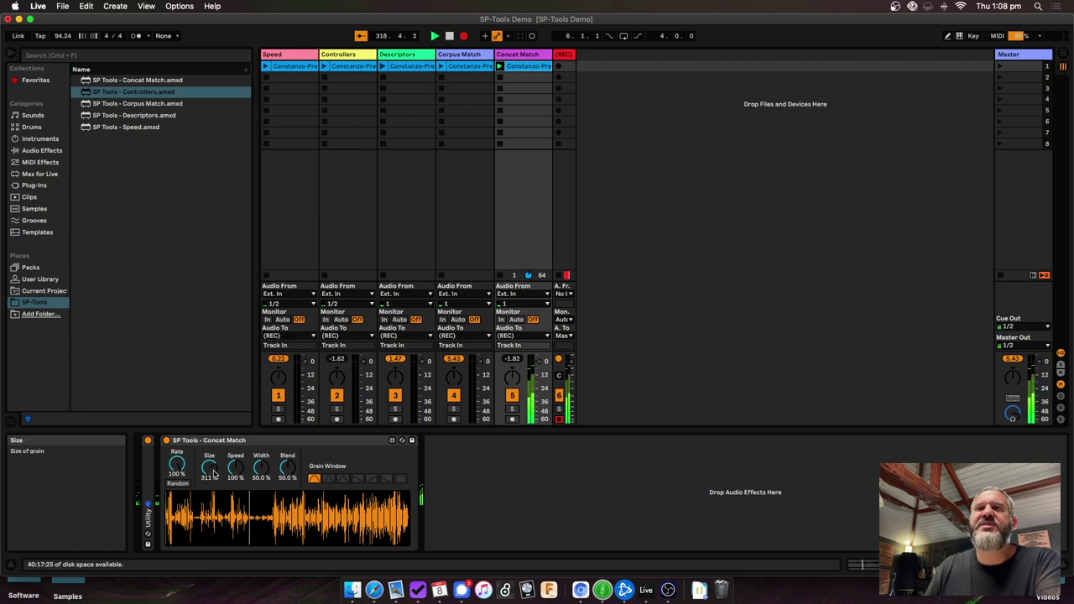
pyautogui.moveTo(210, 468); pyautogui.dragTo(211, 474)
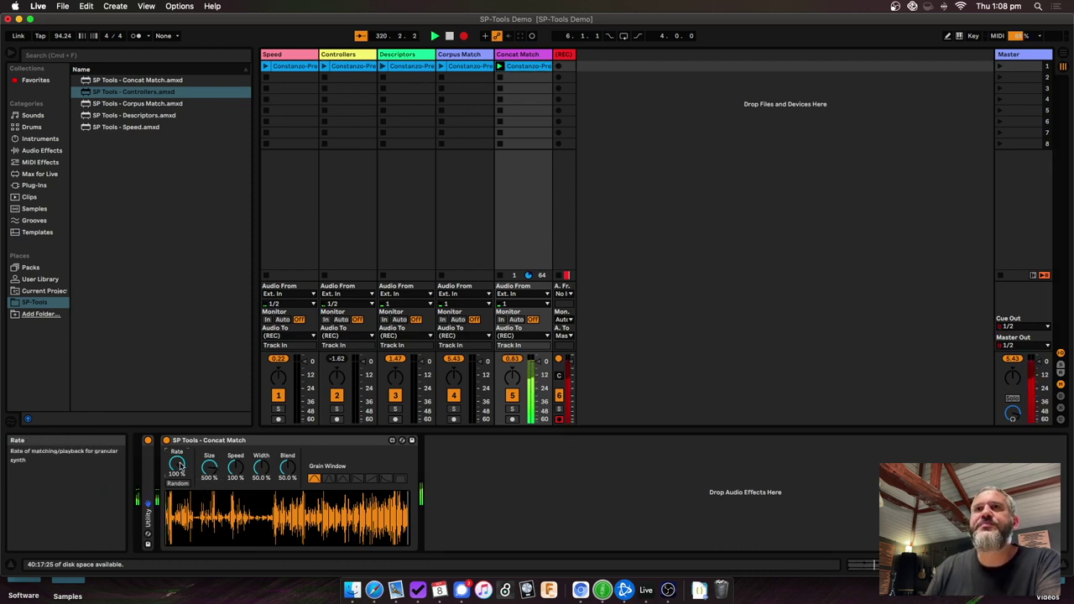
pyautogui.moveTo(177, 462); pyautogui.dragTo(178, 467)
pyautogui.click(342, 479)
pyautogui.click(172, 484)
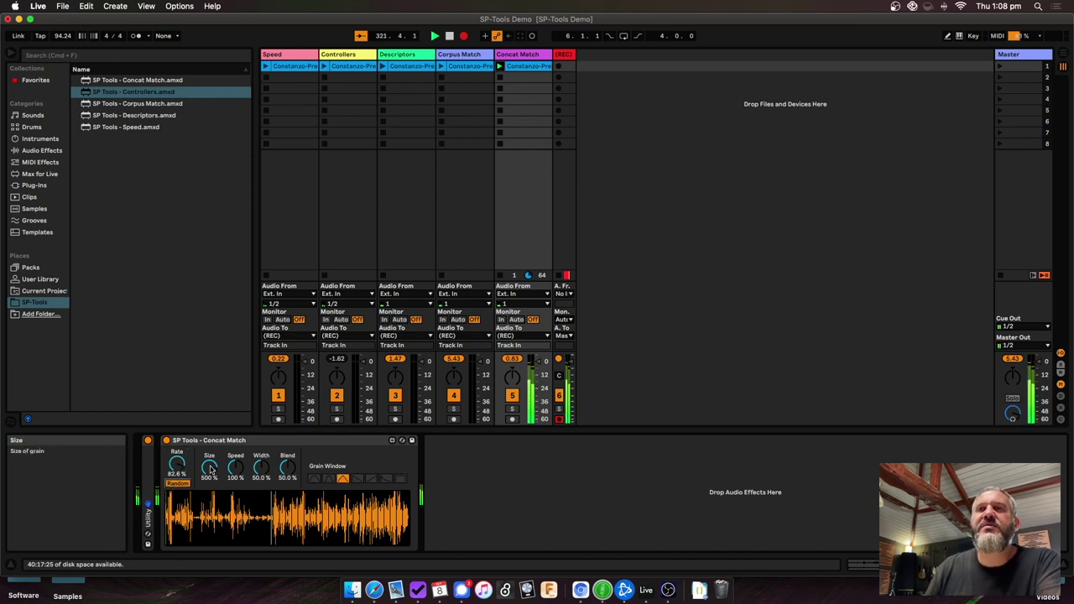
# Set Rate to 11.8 %, Size to 739 % and Width to 99.2 %, reset Speed, and relaunch the clip
pyautogui.moveTo(179, 473); pyautogui.dragTo(179, 512)
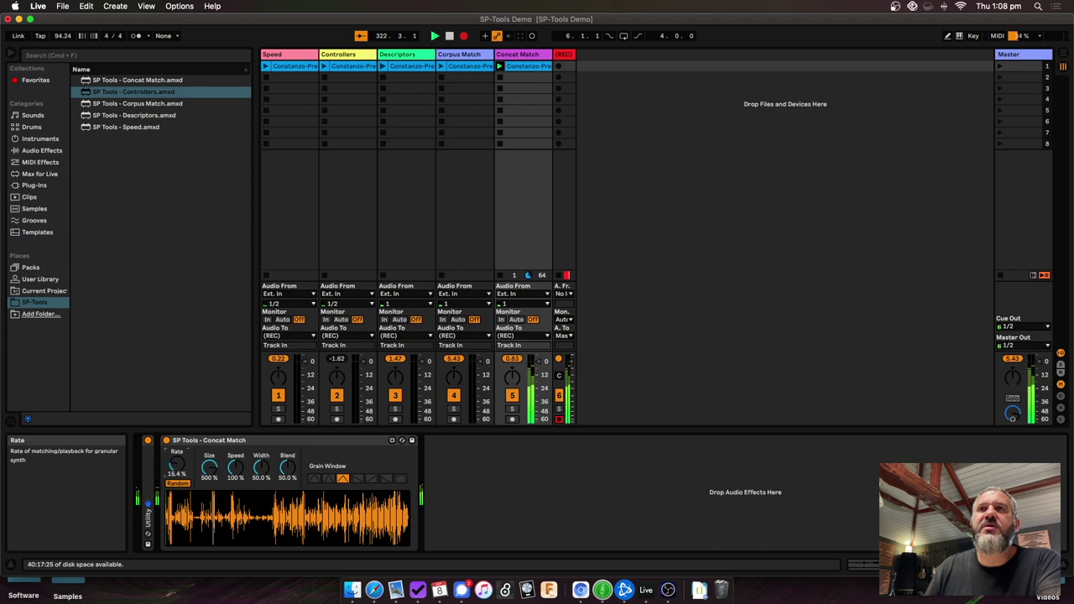
pyautogui.moveTo(210, 468); pyautogui.dragTo(210, 445)
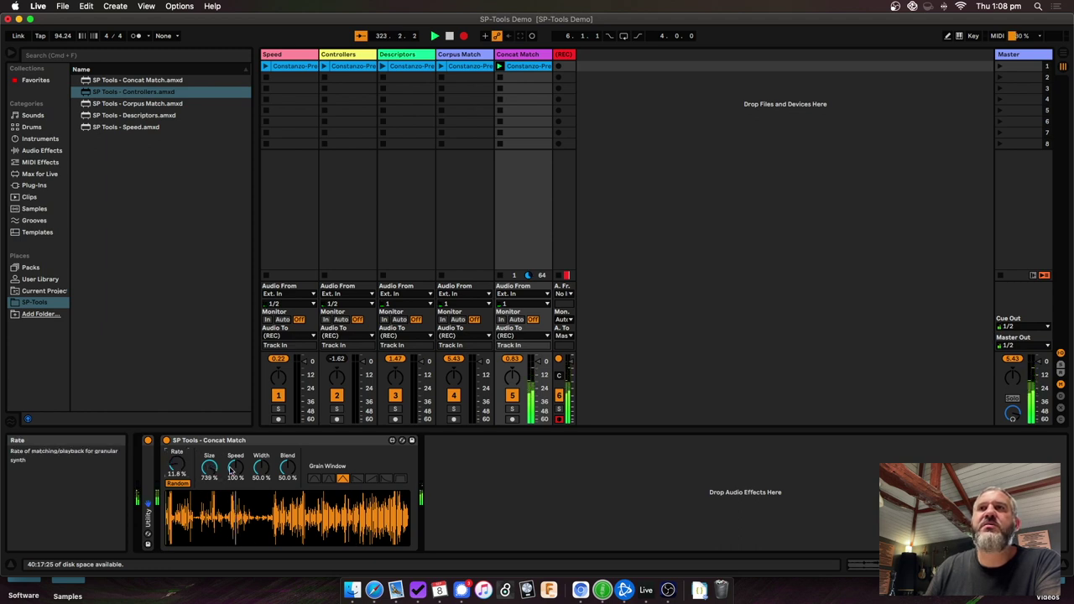
pyautogui.moveTo(261, 468); pyautogui.dragTo(236, 440)
pyautogui.press('Delete')
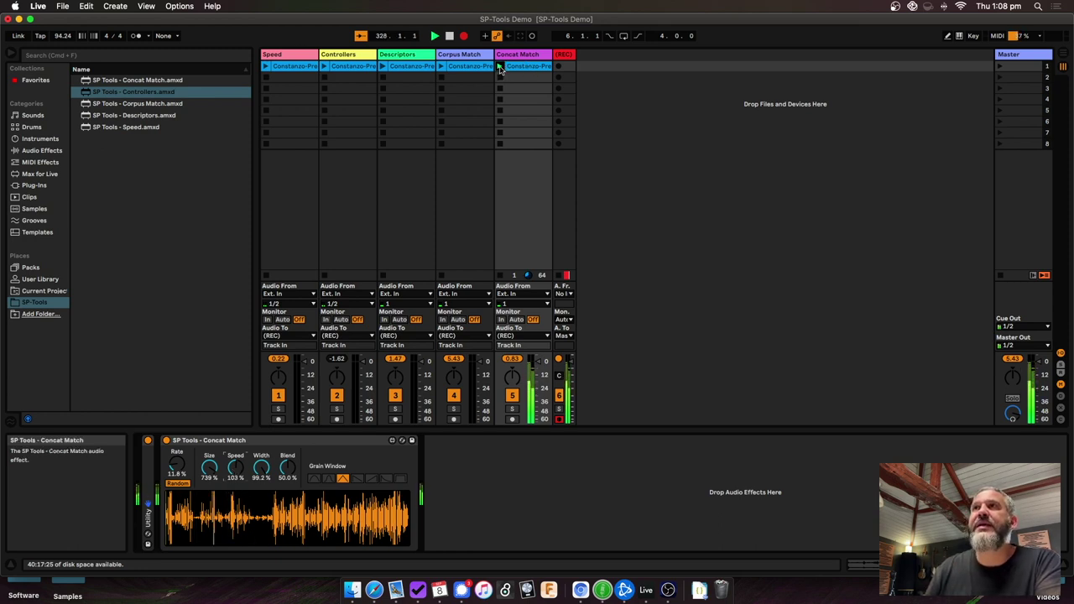
pyautogui.click(500, 67)
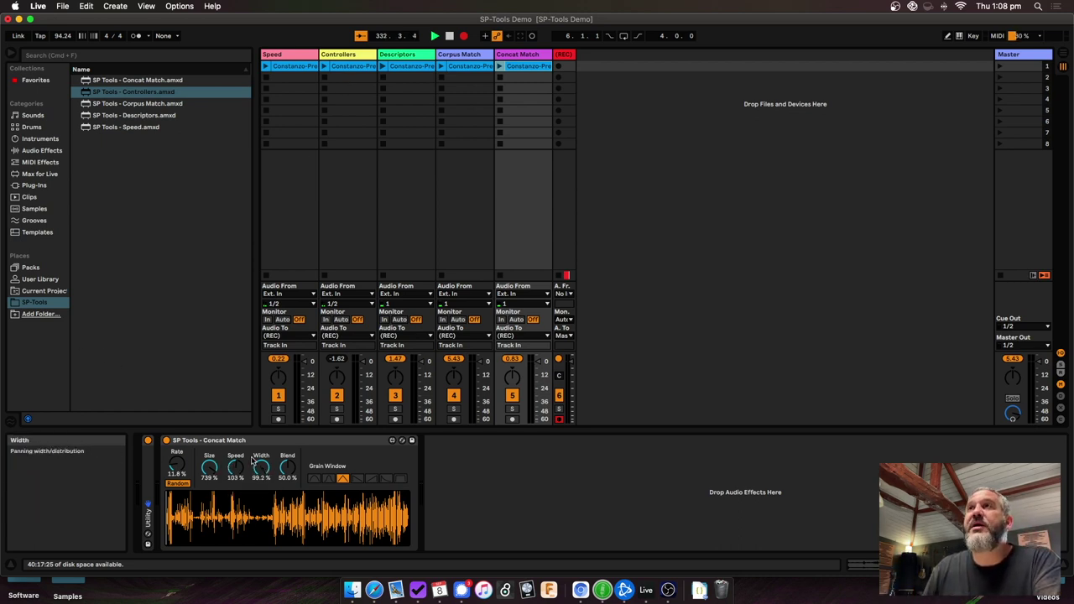
# Compare the Corpus Match and Concat Match devices, then show the Descriptors track's devices
pyautogui.click(489, 54)
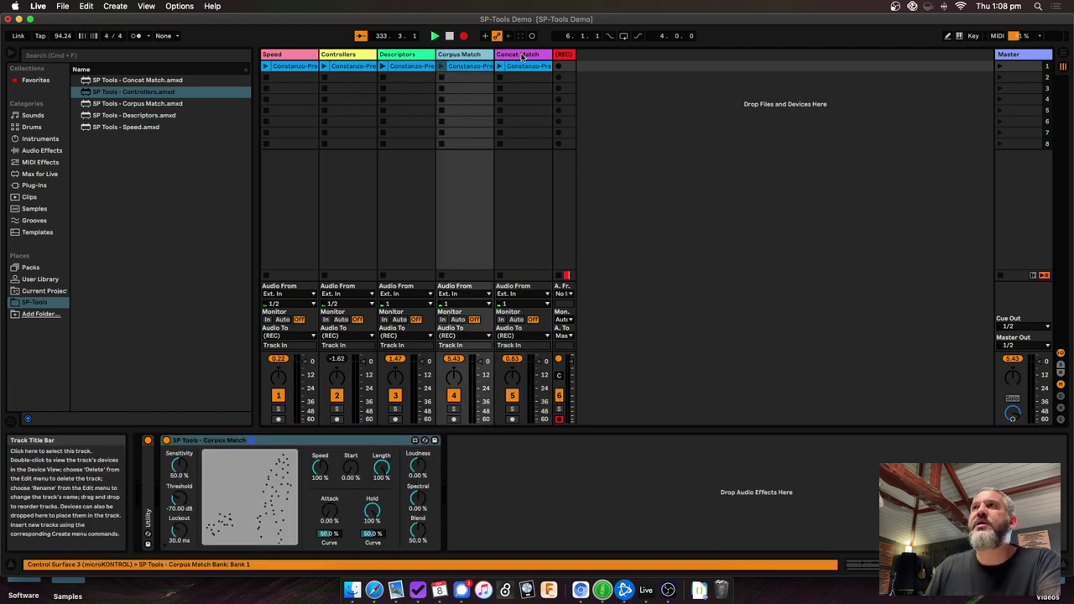
pyautogui.click(522, 55)
pyautogui.click(475, 56)
pyautogui.click(517, 56)
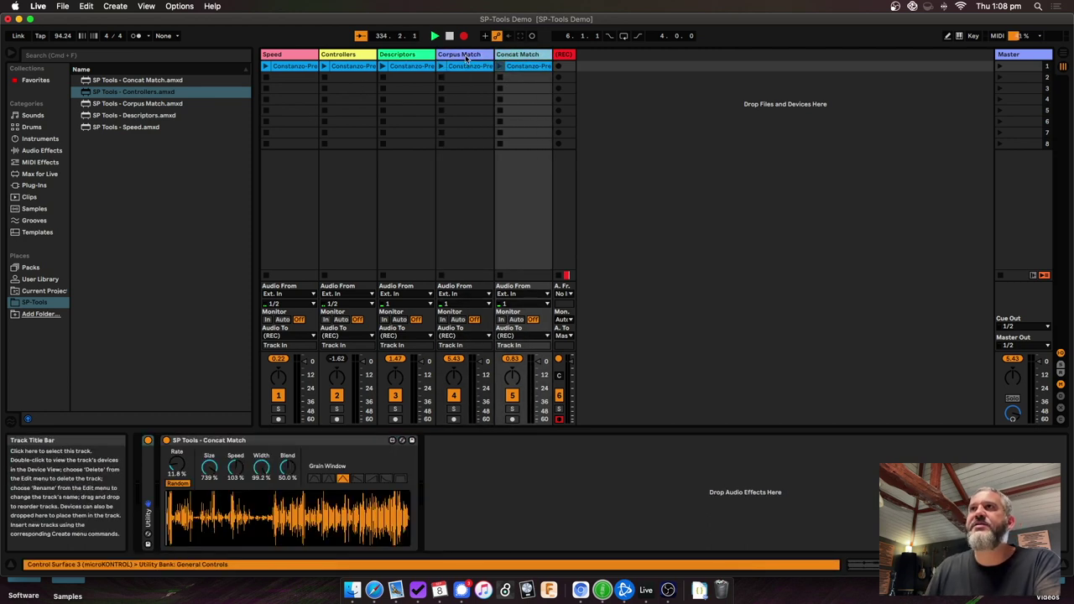
pyautogui.click(467, 55)
pyautogui.click(520, 56)
pyautogui.click(482, 56)
pyautogui.click(518, 55)
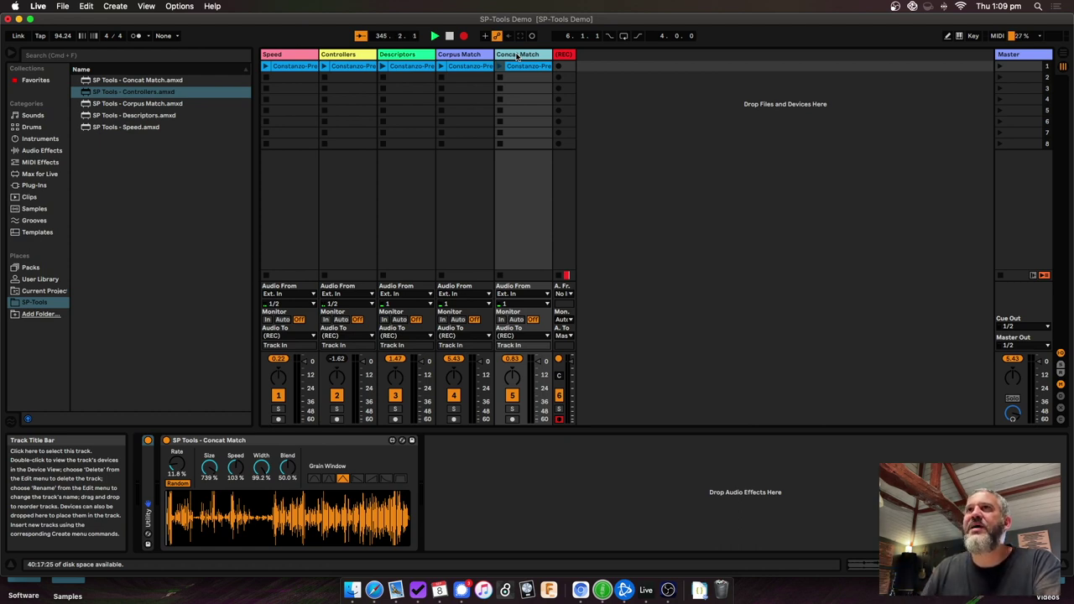
pyautogui.click(409, 56)
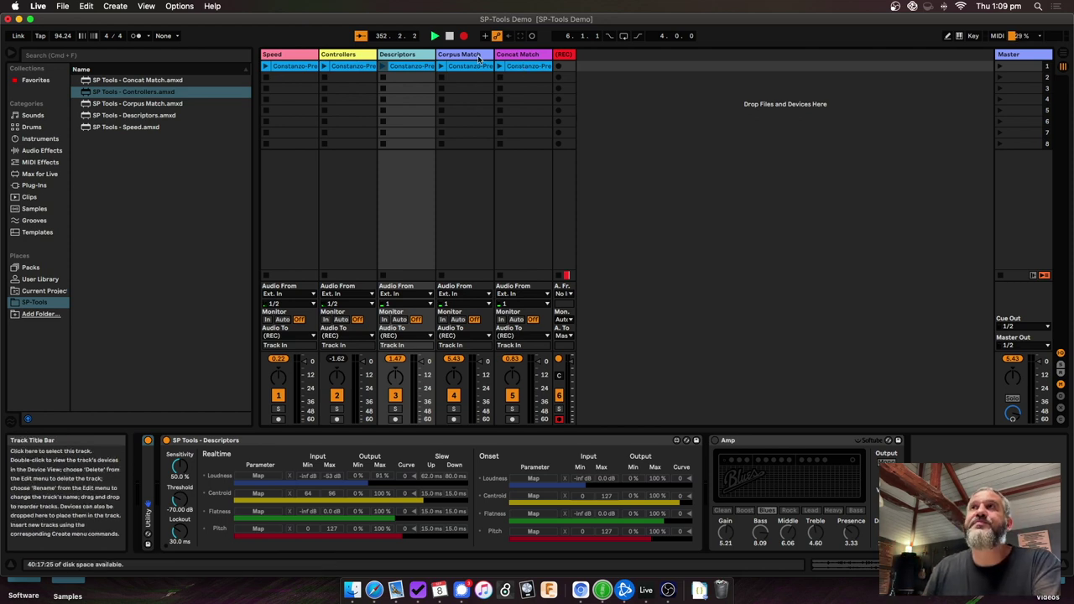
pyautogui.click(456, 54)
pyautogui.click(521, 55)
pyautogui.click(300, 56)
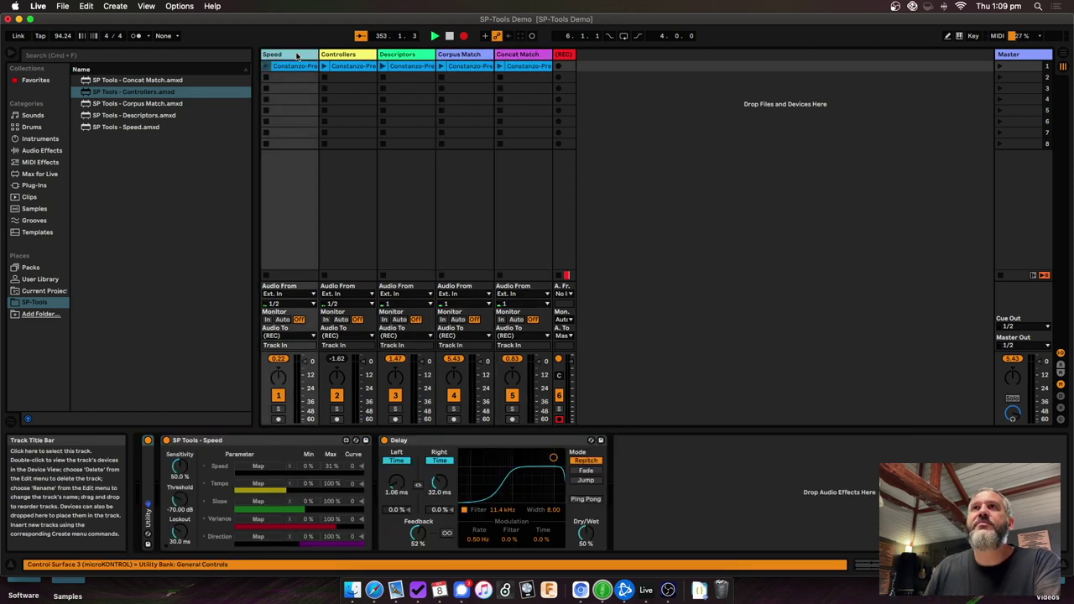
pyautogui.click(336, 56)
pyautogui.click(392, 54)
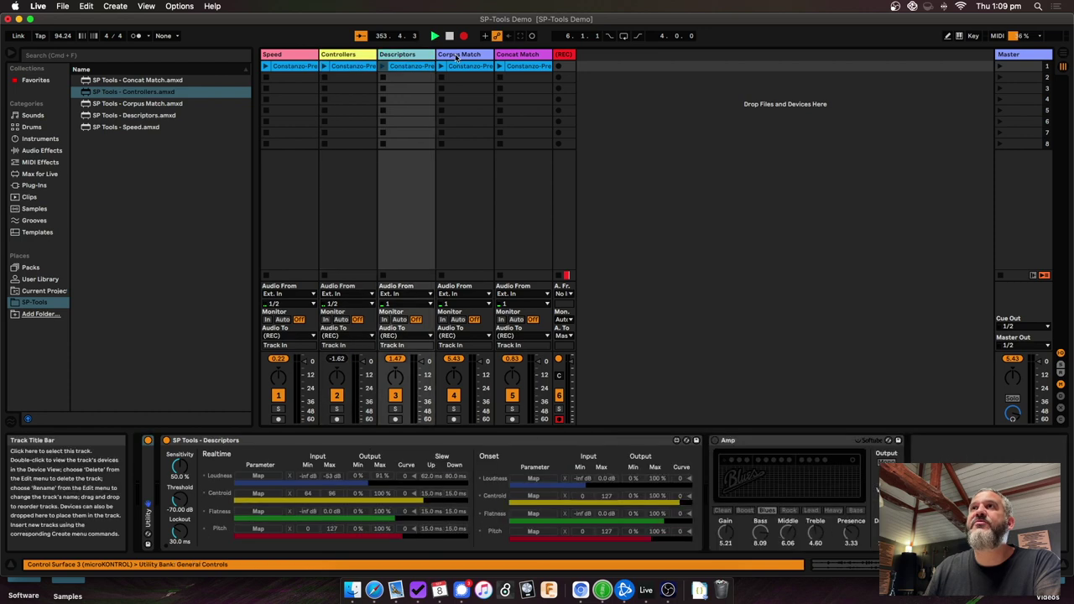
pyautogui.click(457, 54)
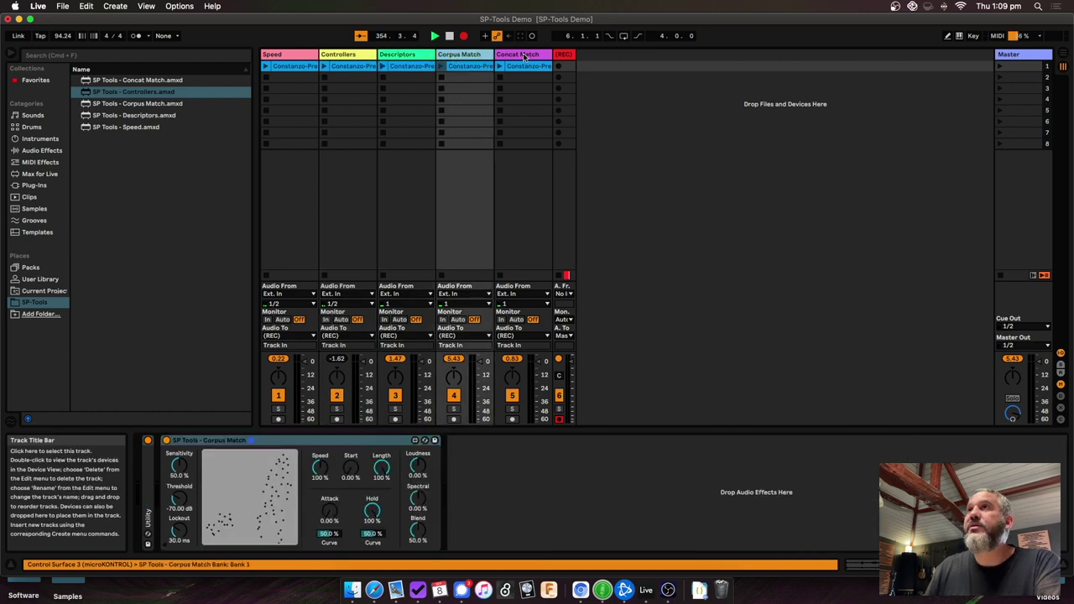
pyautogui.click(524, 55)
pyautogui.click(472, 55)
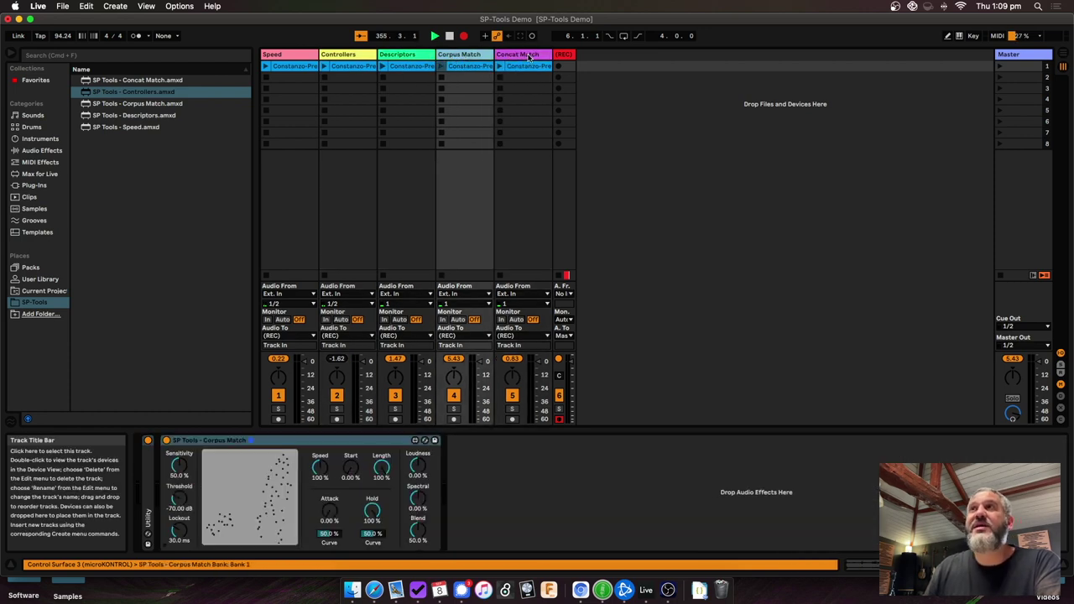
pyautogui.click(529, 56)
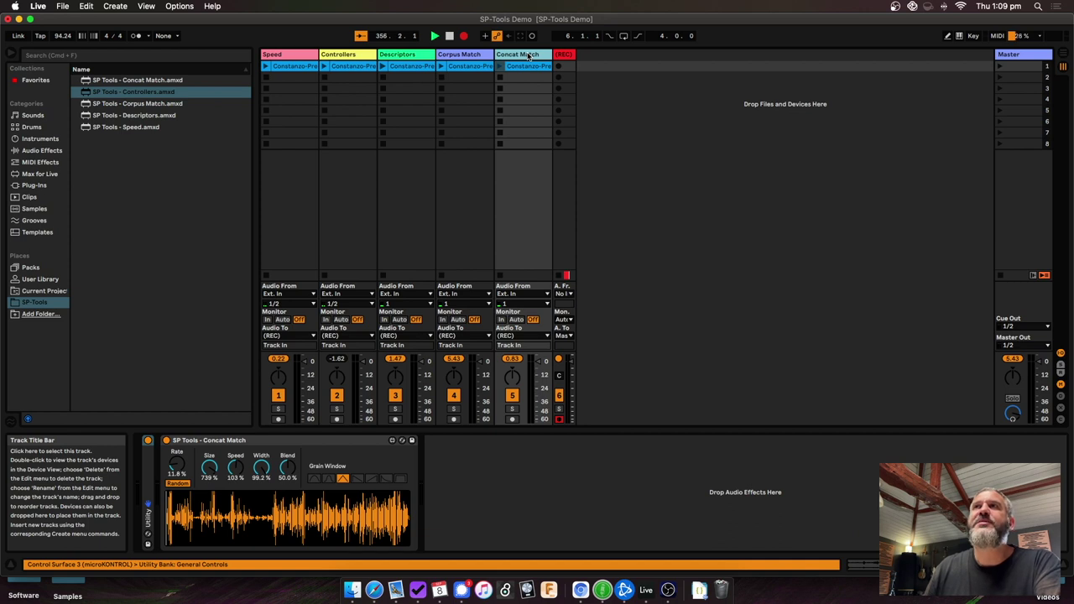
pyautogui.click(470, 55)
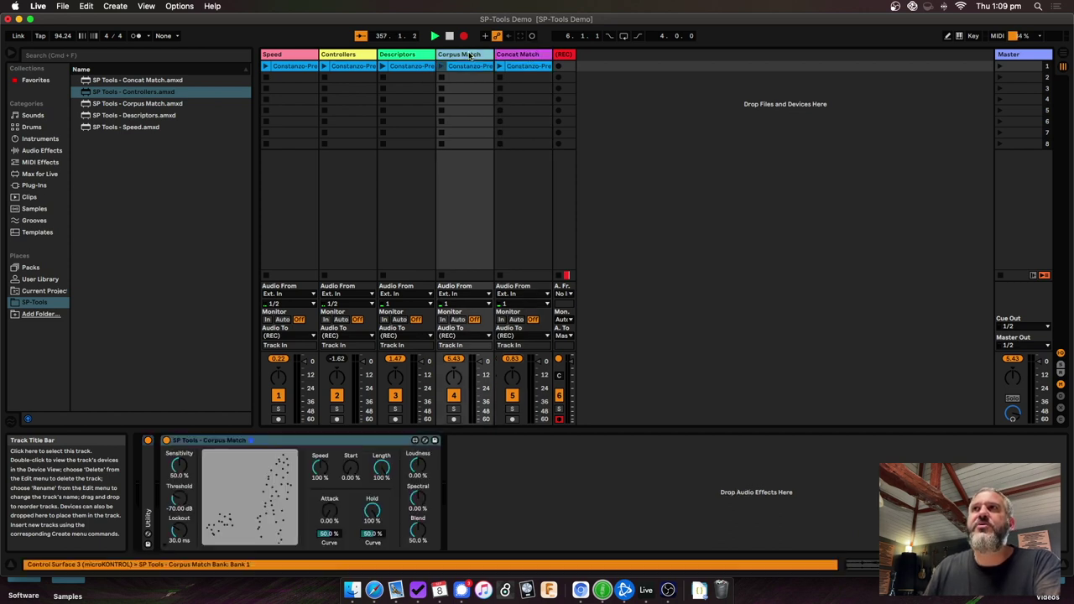
pyautogui.click(523, 55)
pyautogui.click(413, 59)
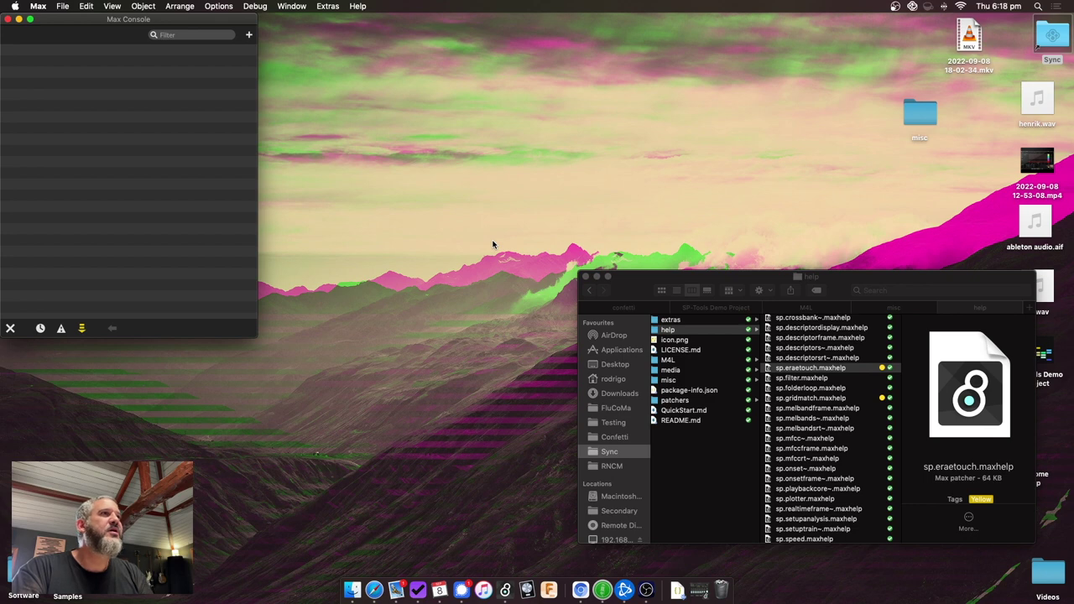
# Go to misc > patchers, widen the file column, and shift the Finder window left to show the full .maxpat names
pyautogui.scroll(5, 799, 443)
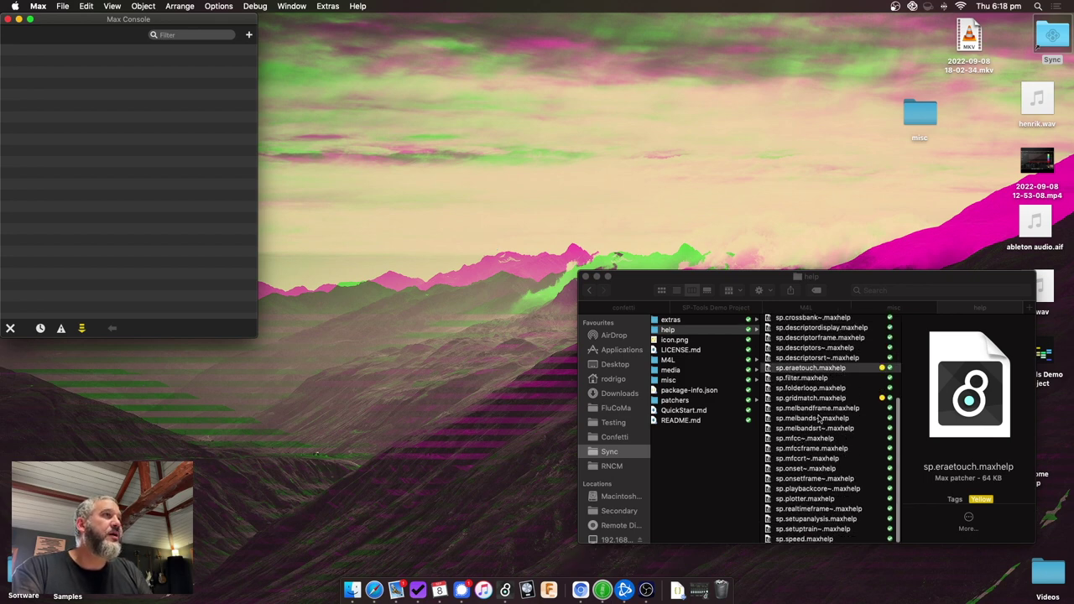
pyautogui.click(923, 308)
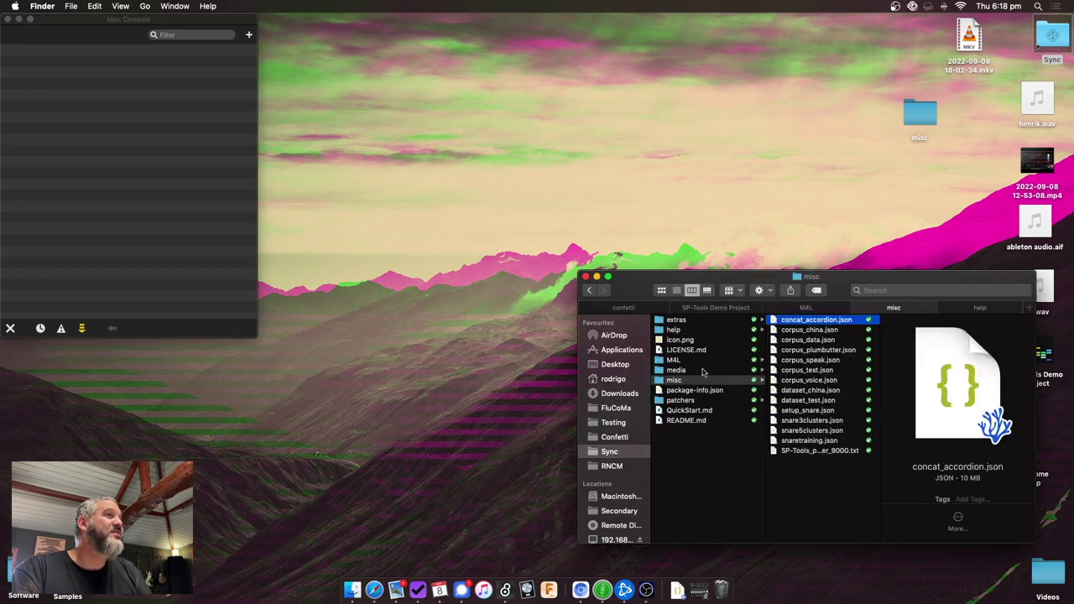
pyautogui.click(697, 400)
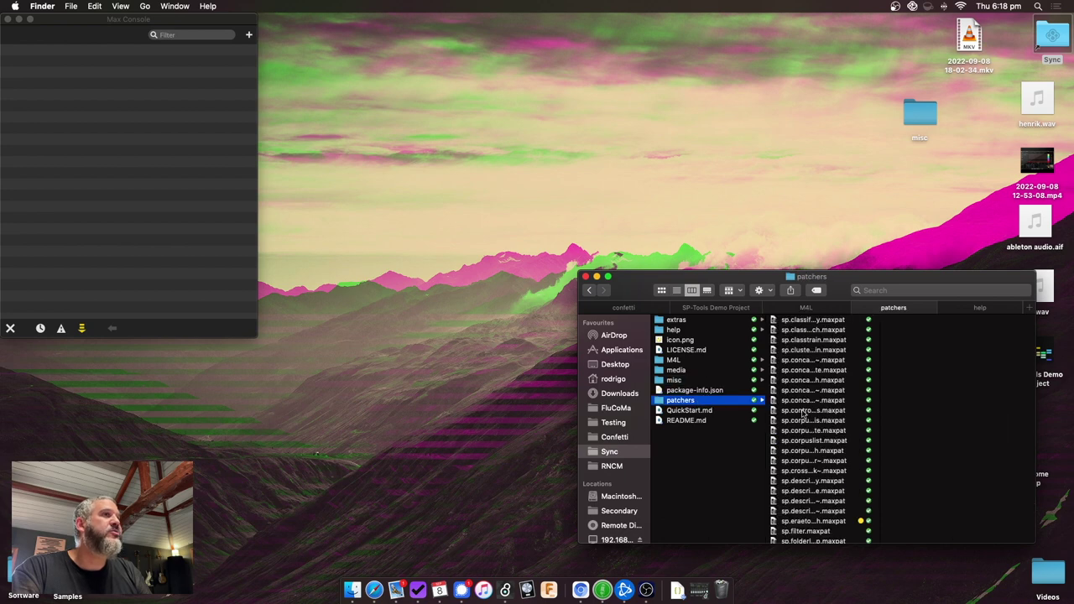
pyautogui.moveTo(882, 364); pyautogui.dragTo(905, 360)
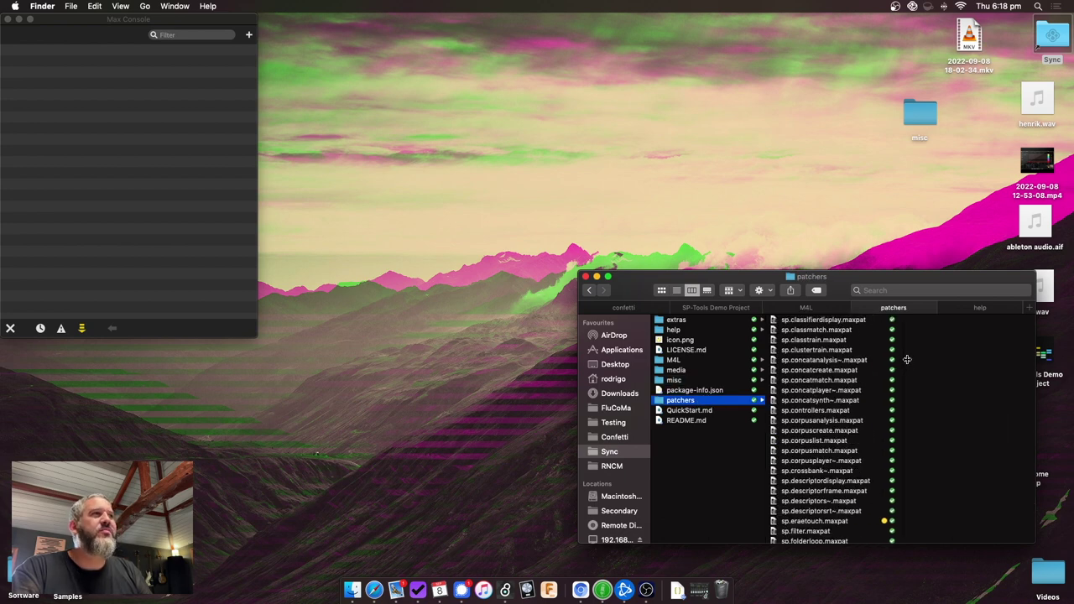
pyautogui.scroll(-5, 833, 438)
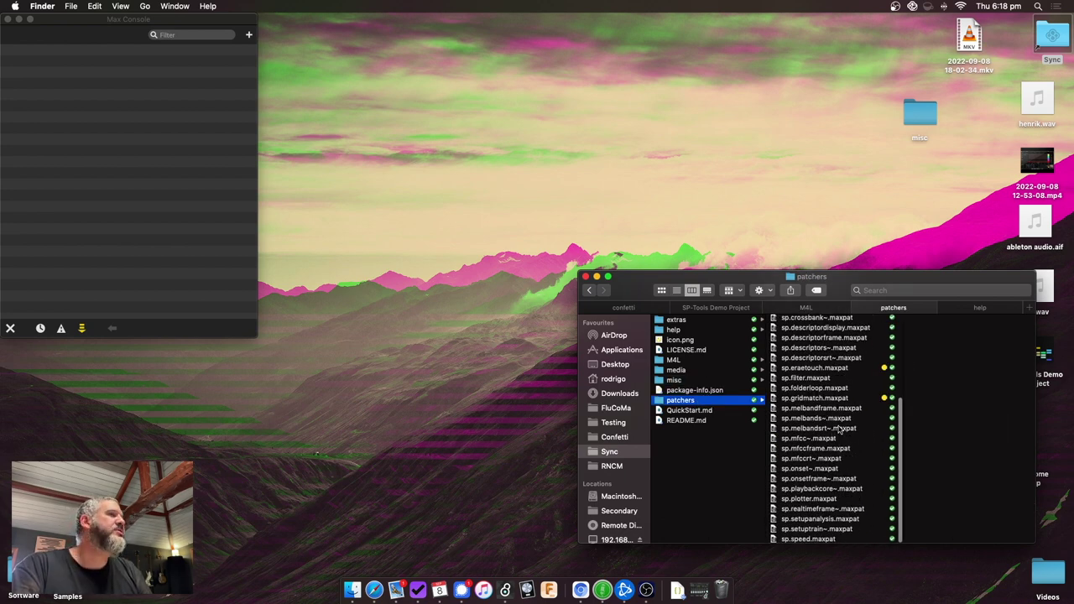
pyautogui.scroll(5, 835, 437)
pyautogui.scroll(-5, 841, 428)
pyautogui.scroll(4, 842, 425)
pyautogui.scroll(2, 842, 426)
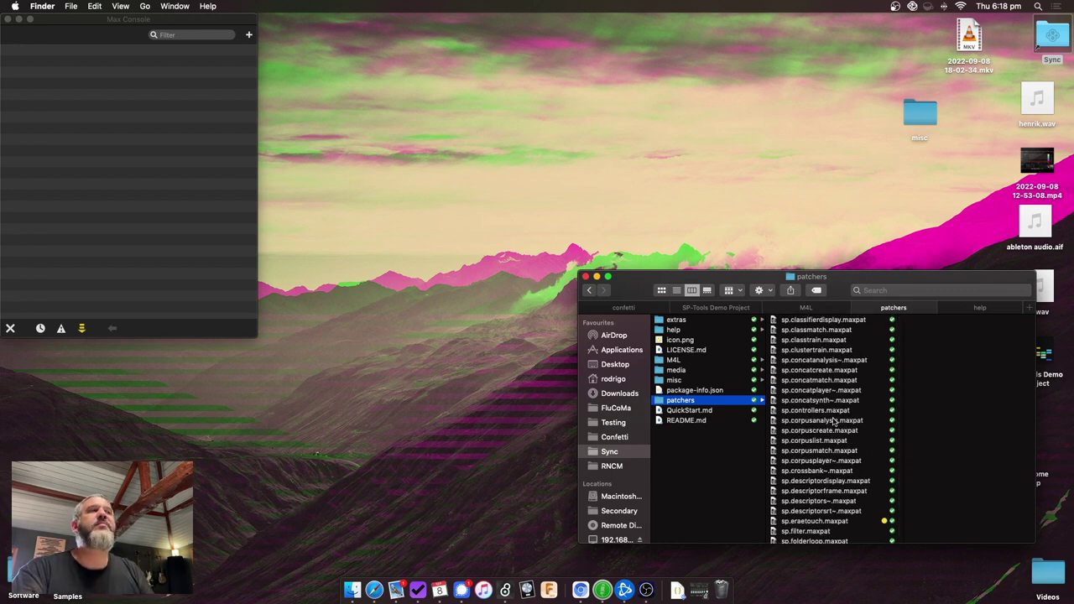
pyautogui.moveTo(871, 277); pyautogui.dragTo(856, 278)
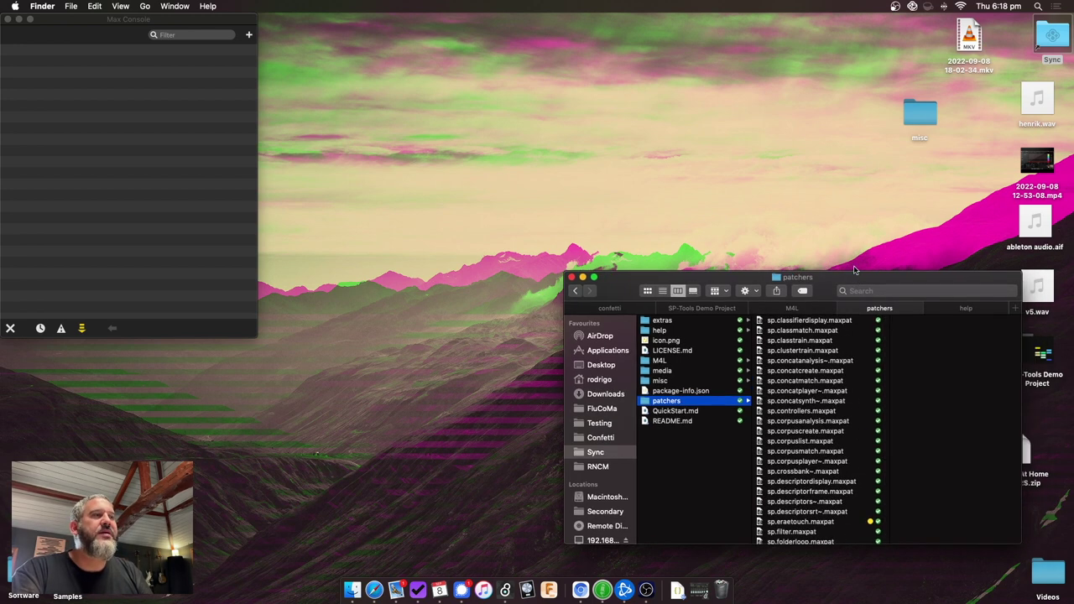